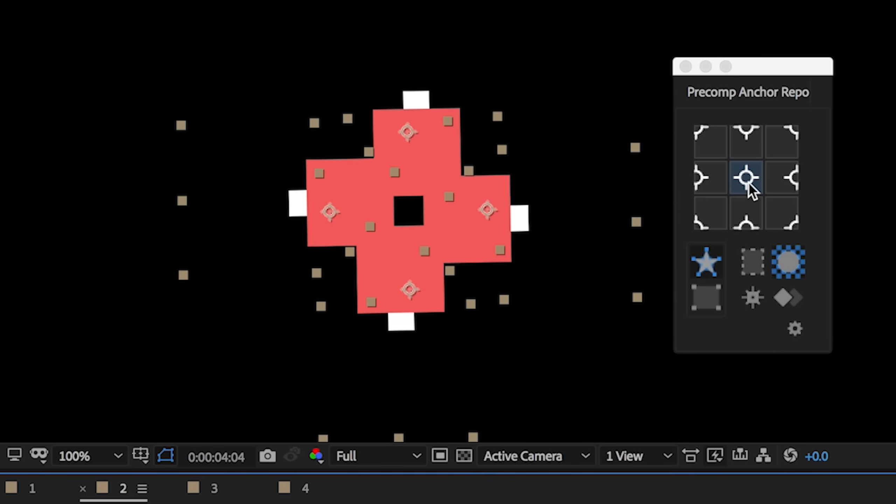
# Reposition the anchor points of the four selected precomp layers to their middle-right and then middle-left edges.
pyautogui.click(776, 191)
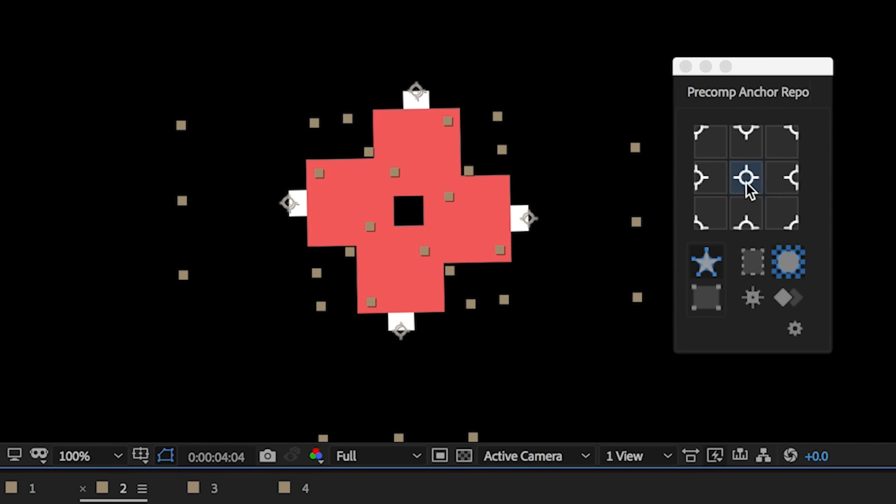
pyautogui.click(708, 180)
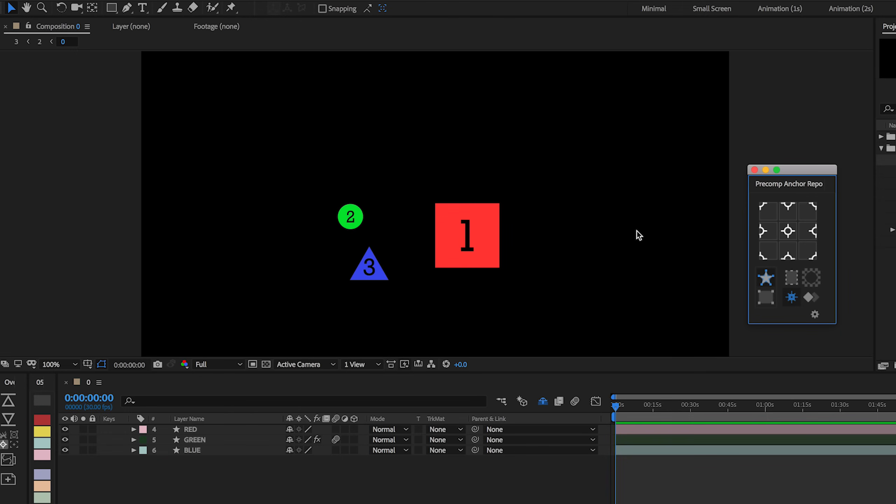
# Select the red square and try several Precomp Anchor Repo anchor positions, finishing with the anchor point at its centre.
pyautogui.click(493, 224)
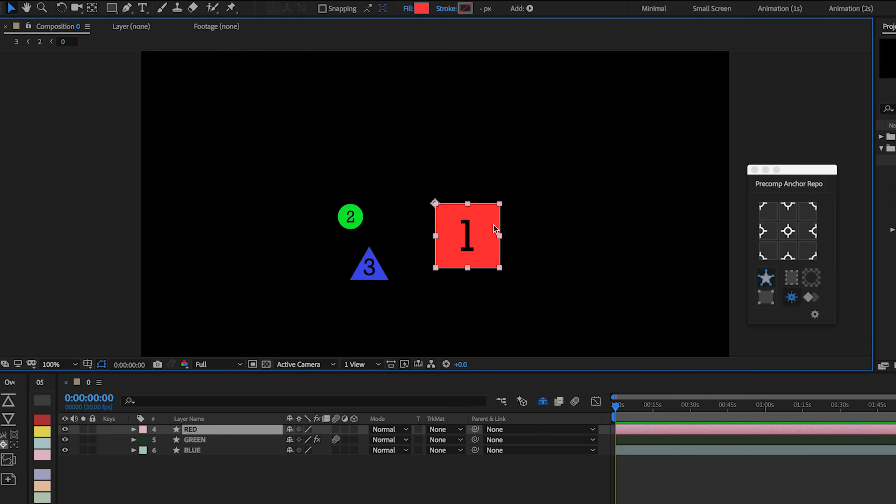
pyautogui.click(794, 231)
pyautogui.click(765, 232)
pyautogui.click(790, 248)
pyautogui.click(801, 238)
pyautogui.click(793, 235)
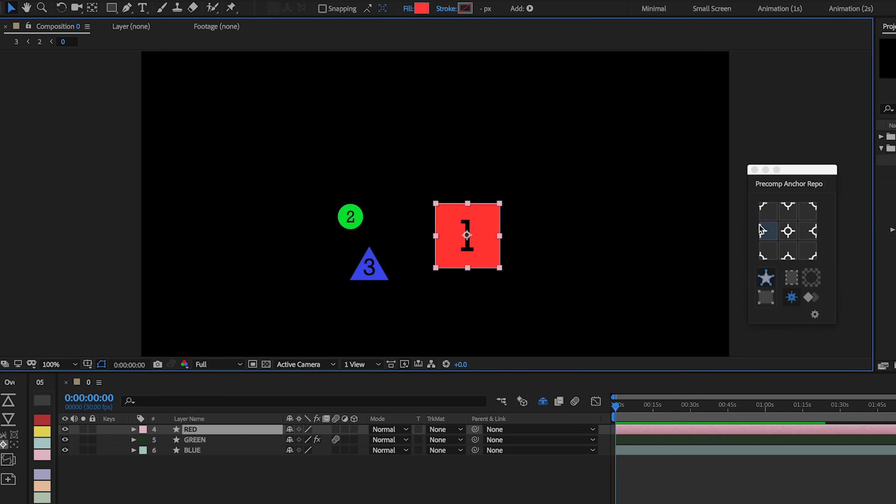
# Select the RED, GREEN and BLUE shapes together, set their anchor points to the top centre and finally to their centres, and deselect them.
pyautogui.moveTo(585, 166); pyautogui.dragTo(303, 298)
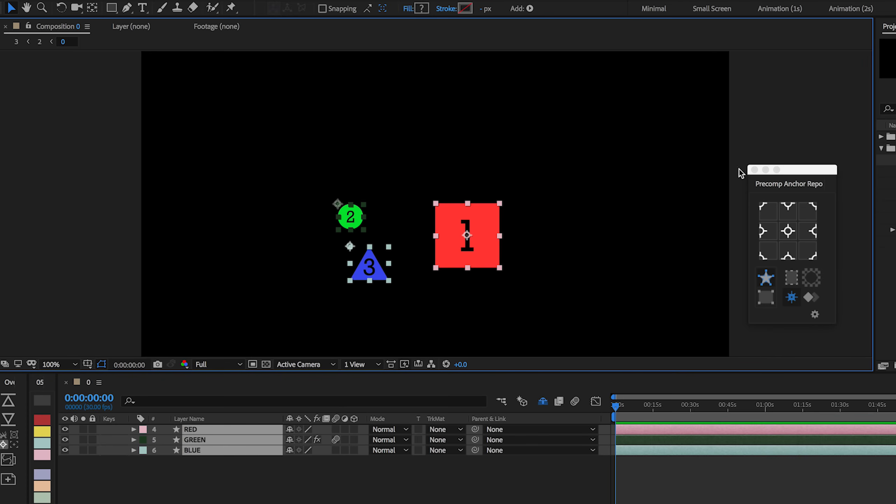
pyautogui.click(788, 208)
pyautogui.click(790, 232)
pyautogui.press('F2')
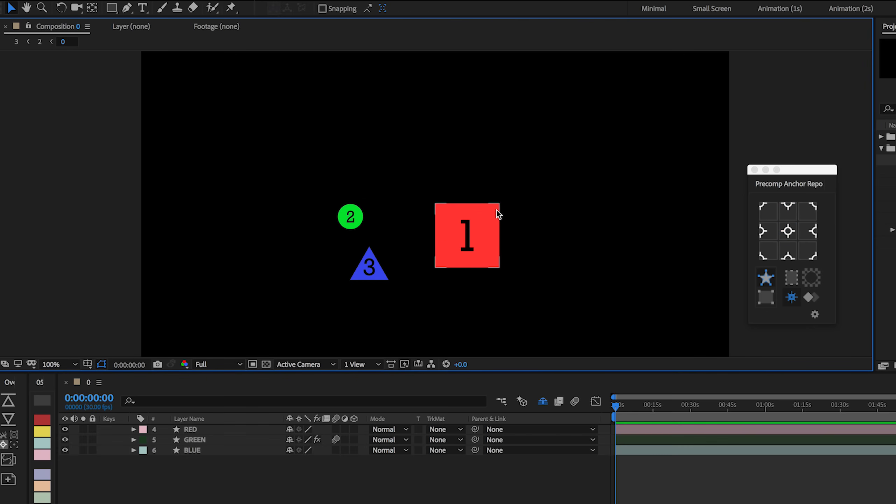
# Align the red square to the composition's left edge, right edge and top-right corner in turn, finishing at the composition centre.
pyautogui.click(492, 228)
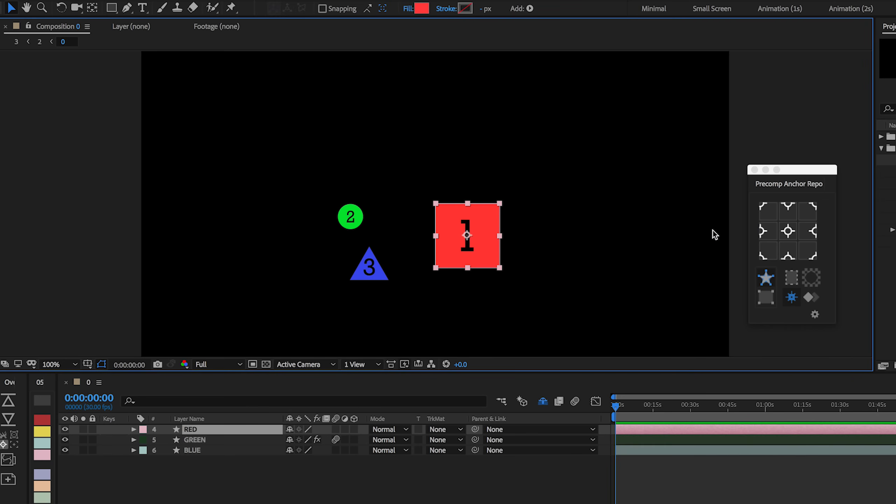
pyautogui.click(764, 232)
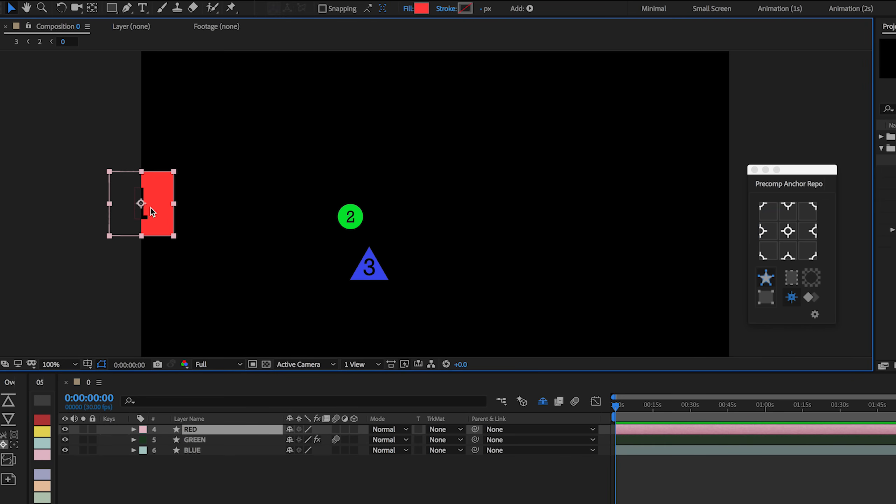
pyautogui.press(',')
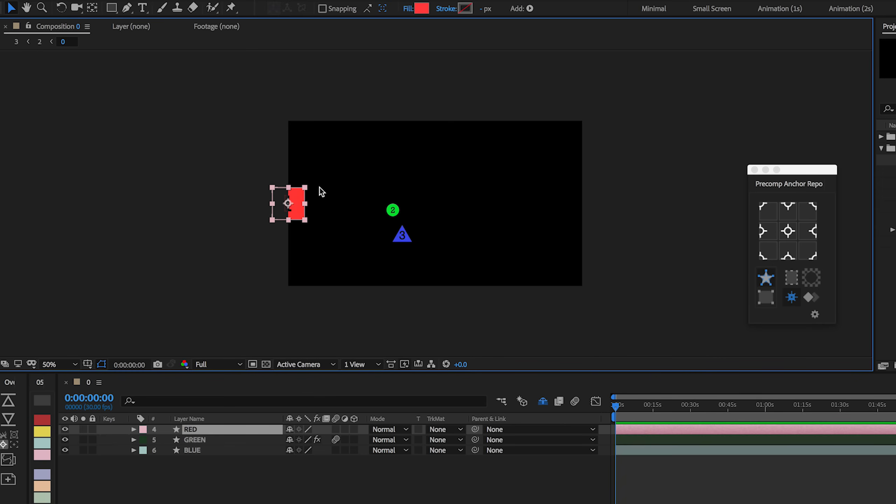
pyautogui.click(811, 232)
pyautogui.click(811, 232)
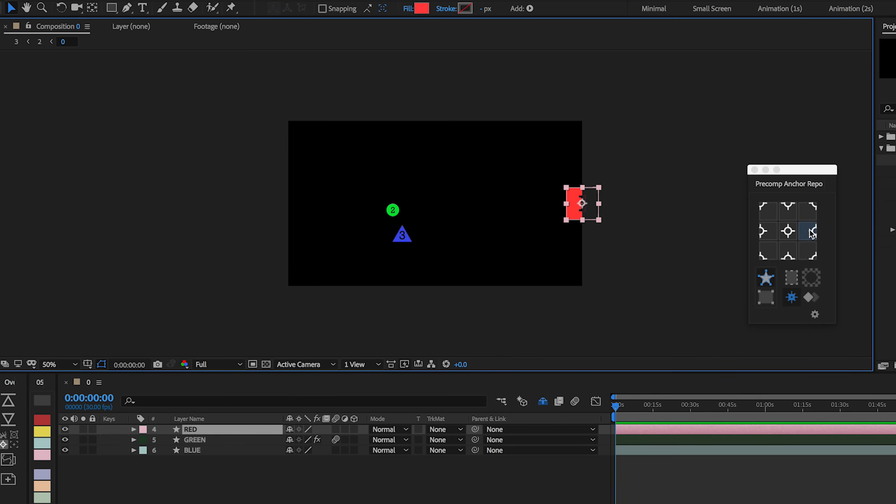
pyautogui.click(795, 211)
pyautogui.click(807, 213)
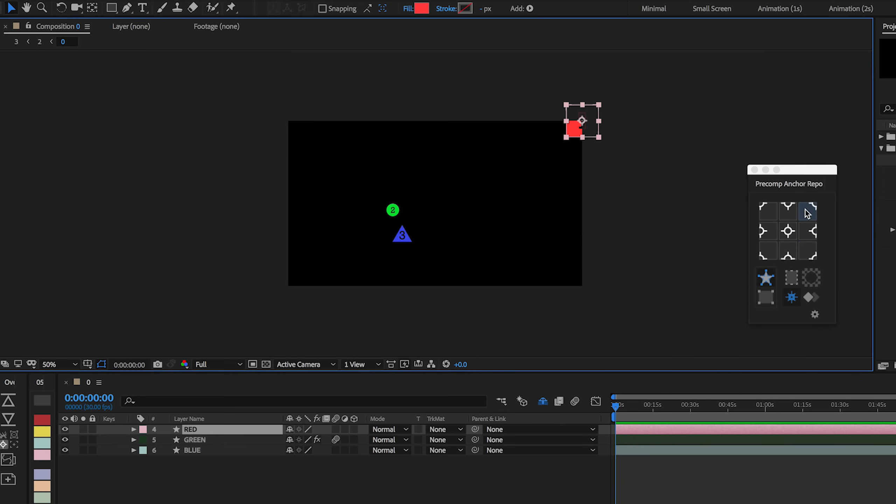
pyautogui.click(789, 230)
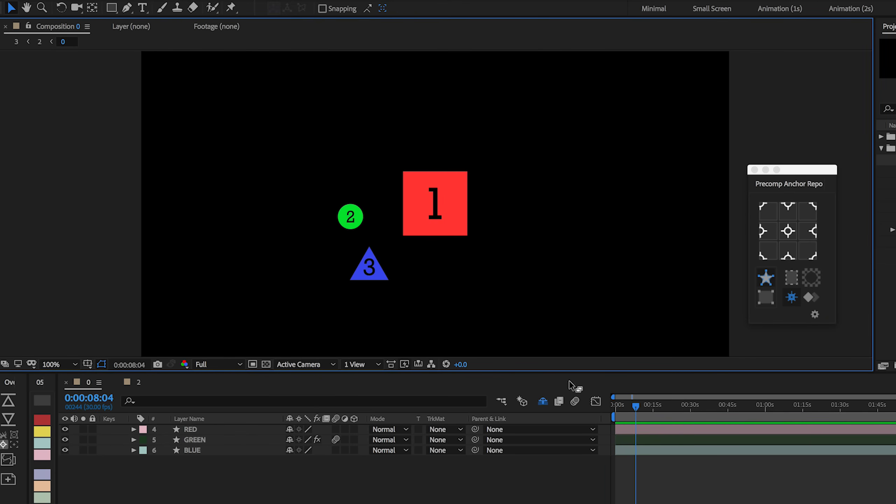
# Open composition 2 and reposition its nested precomp layer [0] in the frame.
pyautogui.click(435, 202)
pyautogui.moveTo(300, 176); pyautogui.dragTo(458, 261)
pyautogui.click(461, 261)
pyautogui.click(42, 43)
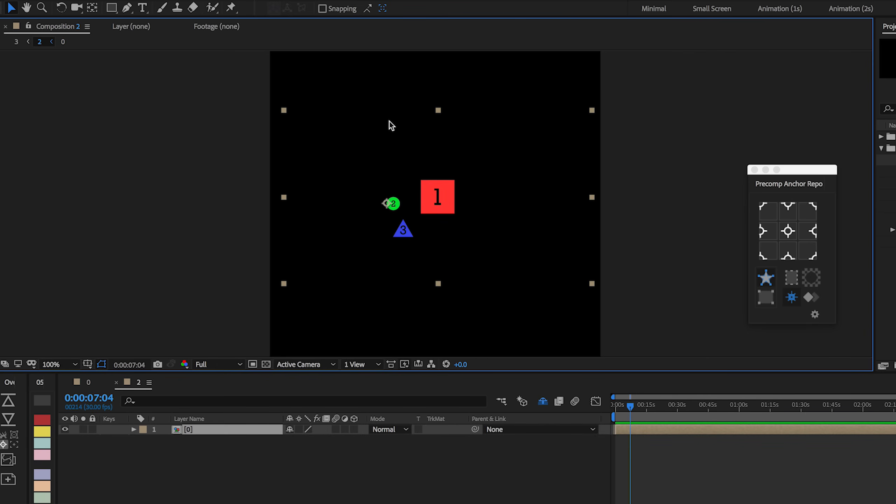
pyautogui.moveTo(438, 192); pyautogui.dragTo(486, 203)
# Cycle the anchor point of precomp [0] through edge and corner positions of its contents, finishing at the centre.
pyautogui.press('.')
pyautogui.click(789, 206)
pyautogui.click(810, 231)
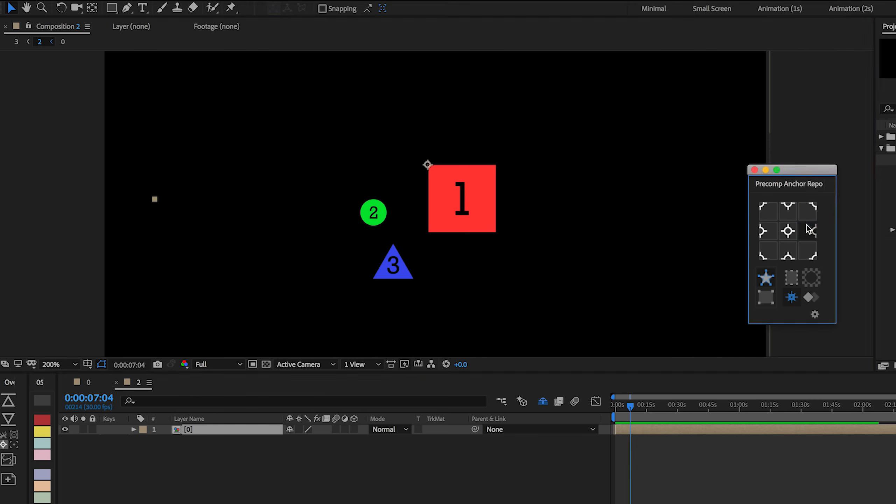
pyautogui.click(768, 211)
pyautogui.click(780, 251)
pyautogui.click(774, 250)
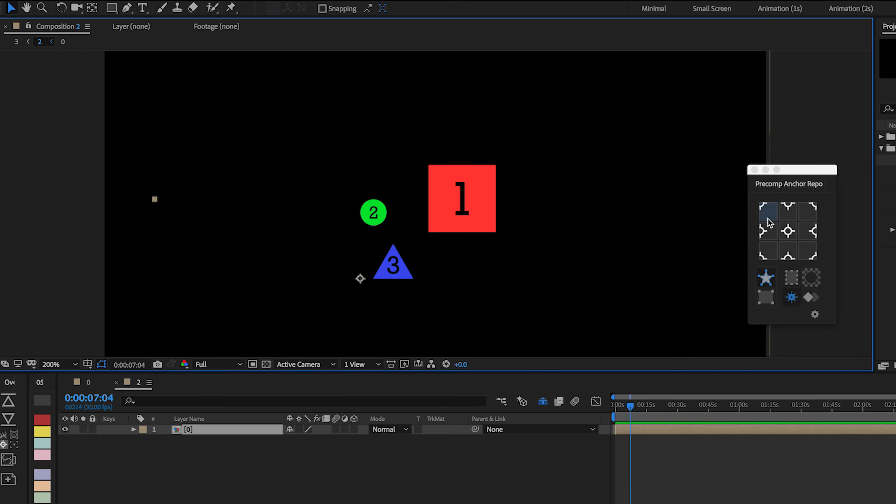
pyautogui.click(786, 229)
# Duplicate the precomp layer [0], place the copy to the right of the original, and open composition 3.
pyautogui.hotkey('ctrl', 'd')
pyautogui.moveTo(342, 176); pyautogui.dragTo(576, 175)
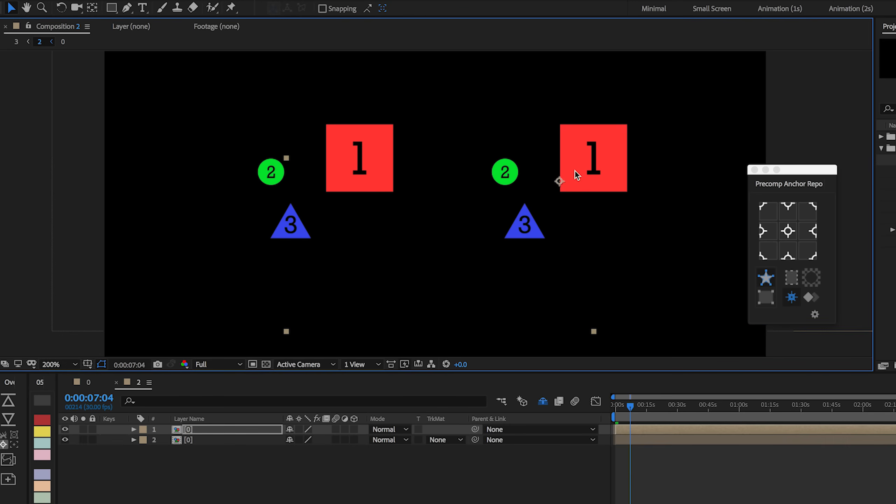
pyautogui.click(16, 43)
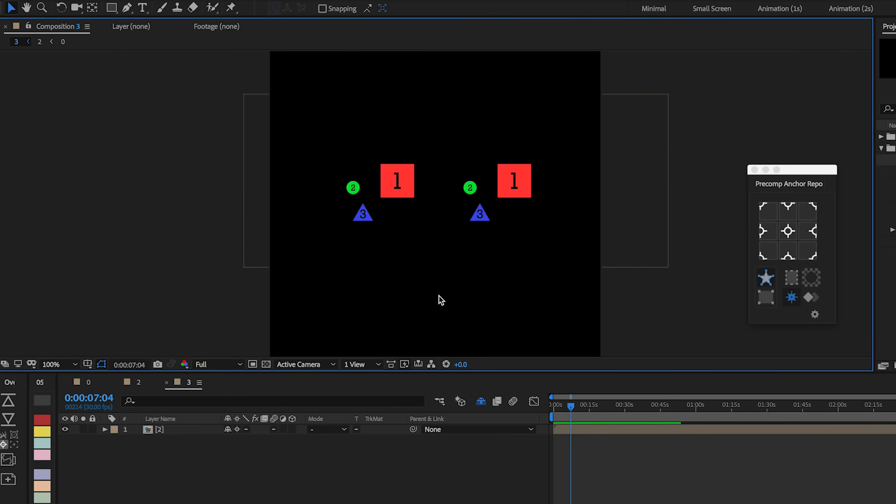
# Inspect the nesting by opening compositions 2 and 0 from composition 3, and return to composition 3.
pyautogui.doubleClick(170, 432)
pyautogui.doubleClick(192, 432)
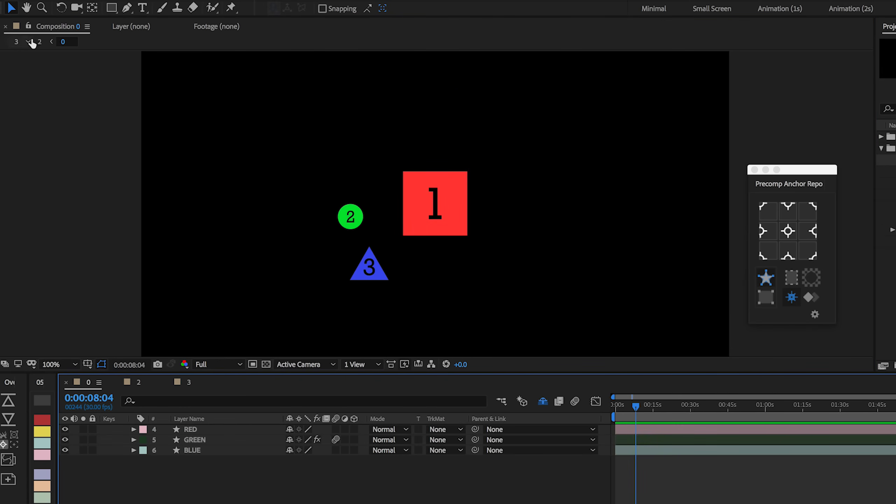
pyautogui.click(25, 43)
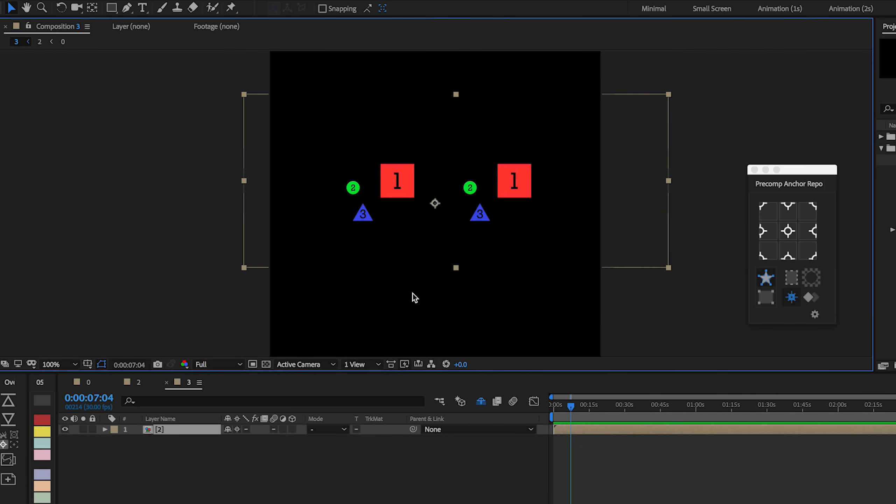
# Shift precomp [2] slightly down and cycle its anchor point through the contents' corners and edges, finishing at the bottom-left corner.
pyautogui.moveTo(399, 172)
pyautogui.mouseDown()
pyautogui.moveTo(389, 191)
pyautogui.moveTo(399, 187)
pyautogui.mouseUp()
pyautogui.click(763, 207)
pyautogui.click(787, 208)
pyautogui.click(813, 211)
pyautogui.click(813, 251)
pyautogui.click(788, 254)
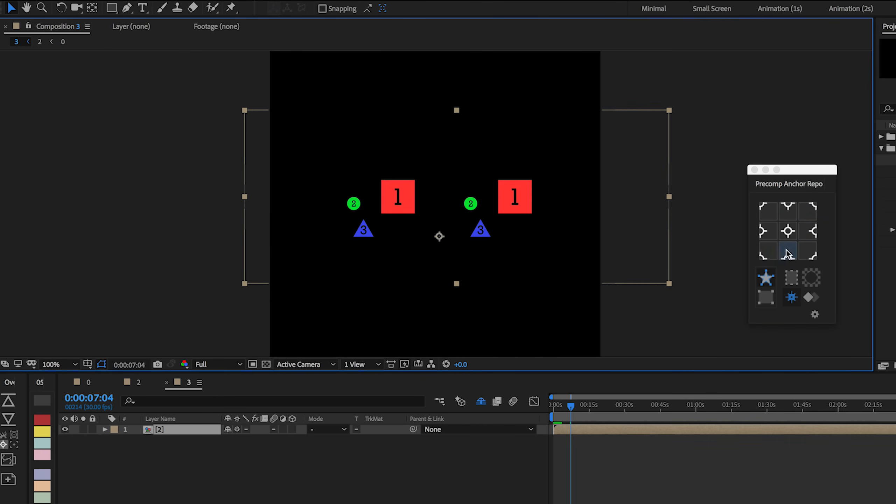
pyautogui.click(768, 251)
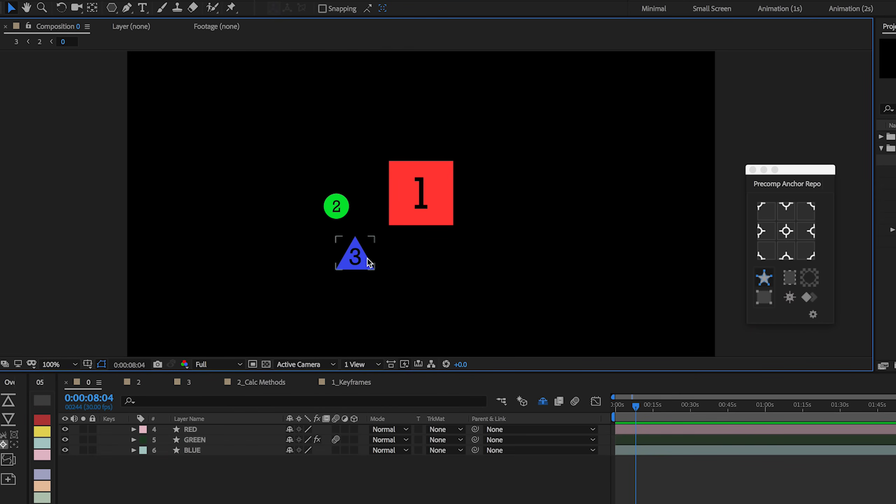
# Display the bounds overlay on the blue triangle in composition 0 and reveal the hidden shy layers in the timeline.
pyautogui.click(372, 268)
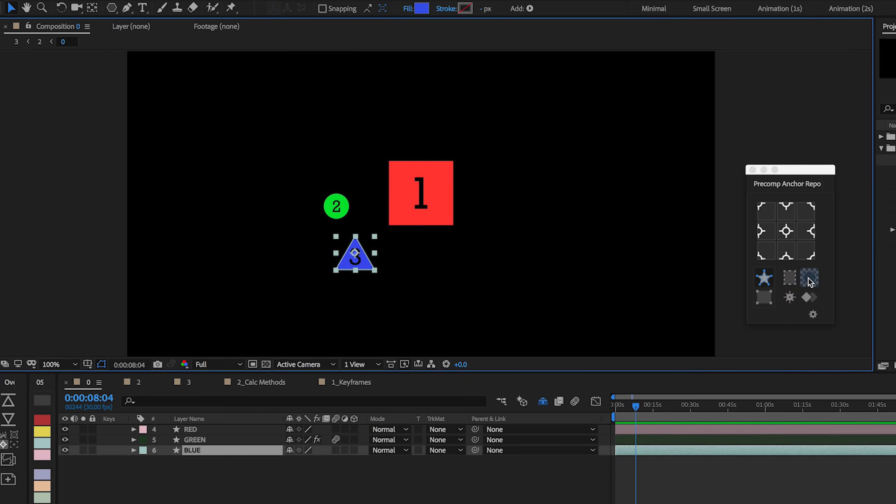
pyautogui.click(795, 278)
pyautogui.press('.')
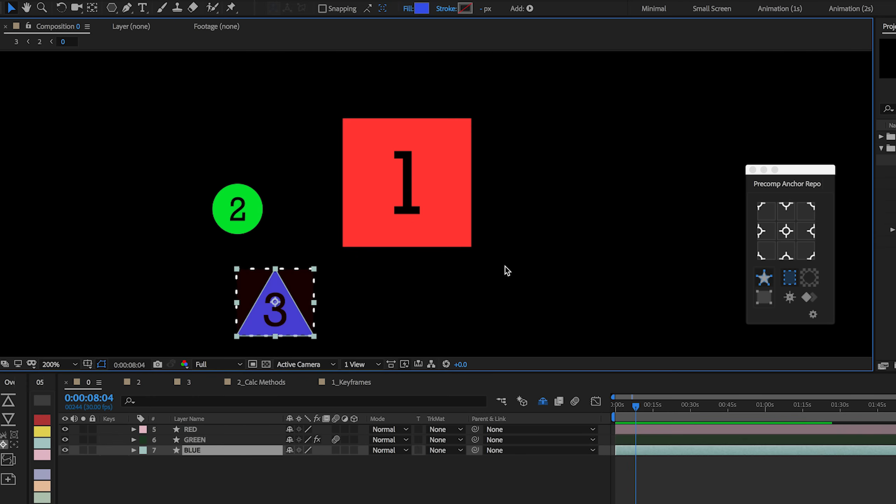
pyautogui.click(508, 271)
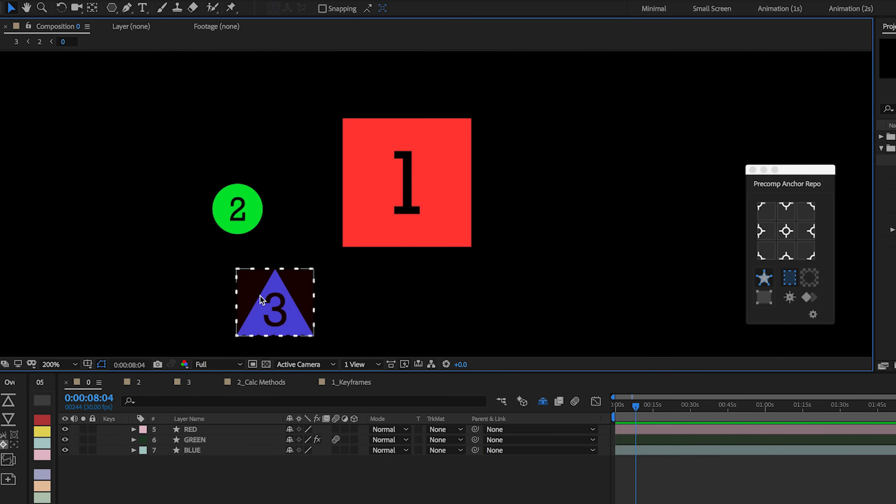
pyautogui.click(544, 402)
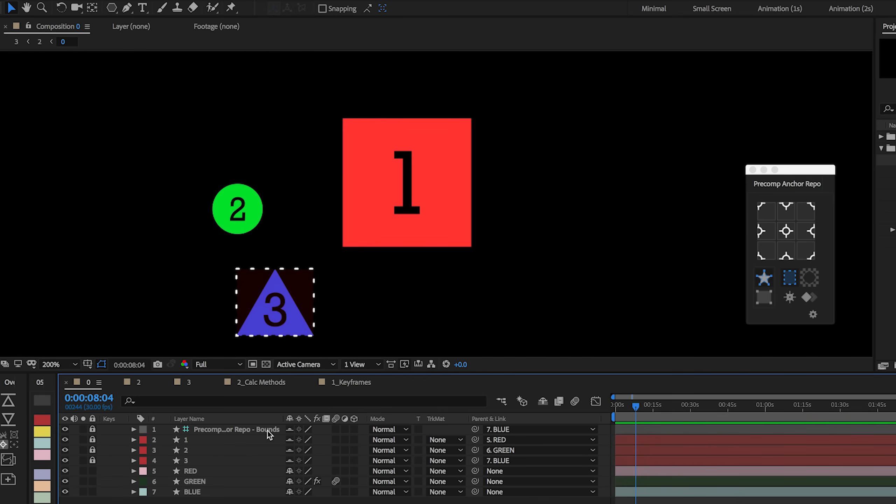
# Reopen composition 0 through composition 2 and switch the bounds overlay to the green circle and on to the red square.
pyautogui.click(41, 42)
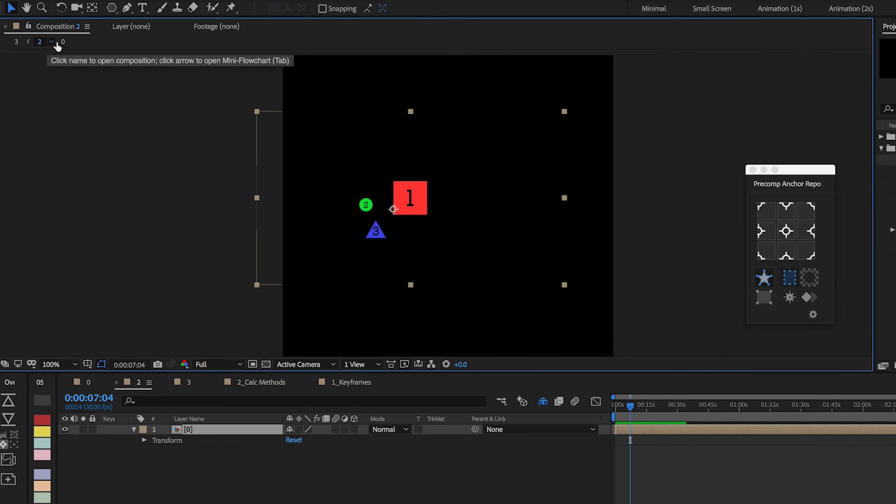
pyautogui.doubleClick(432, 195)
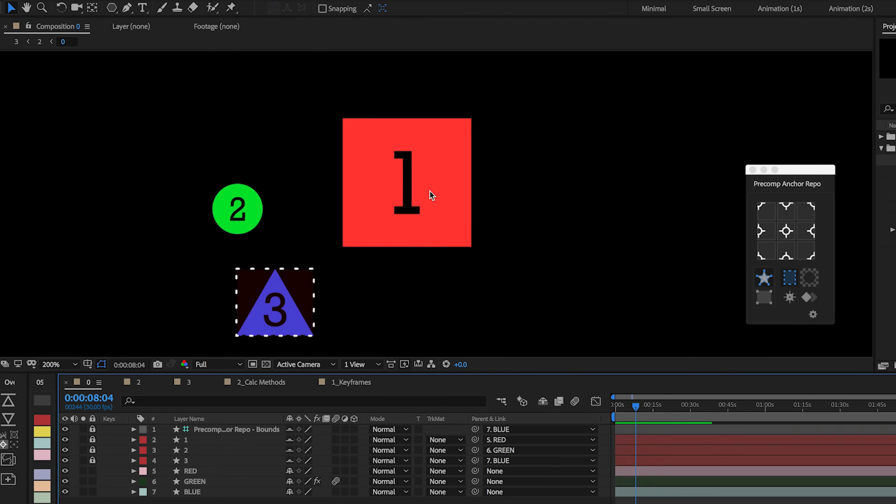
pyautogui.click(235, 205)
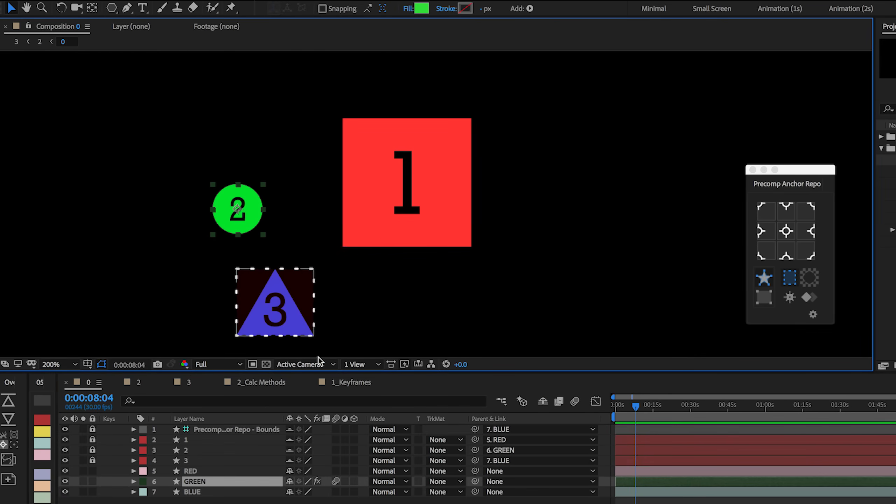
pyautogui.click(778, 275)
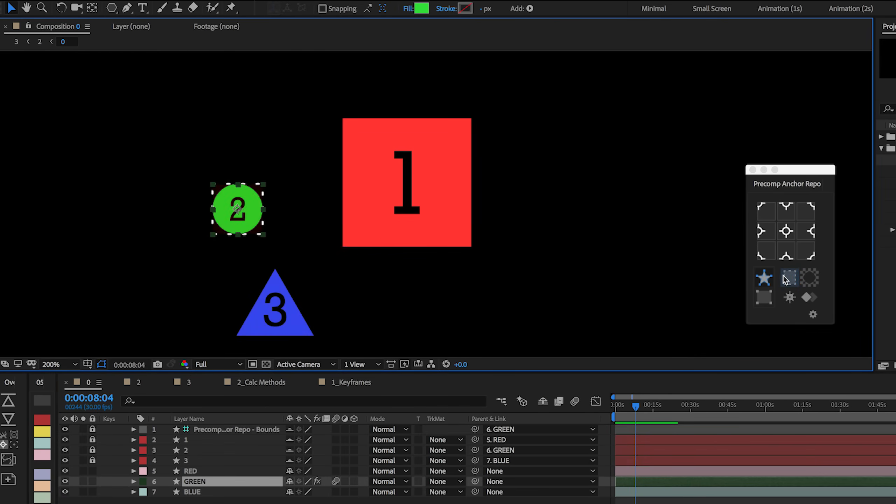
pyautogui.click(402, 182)
pyautogui.click(790, 277)
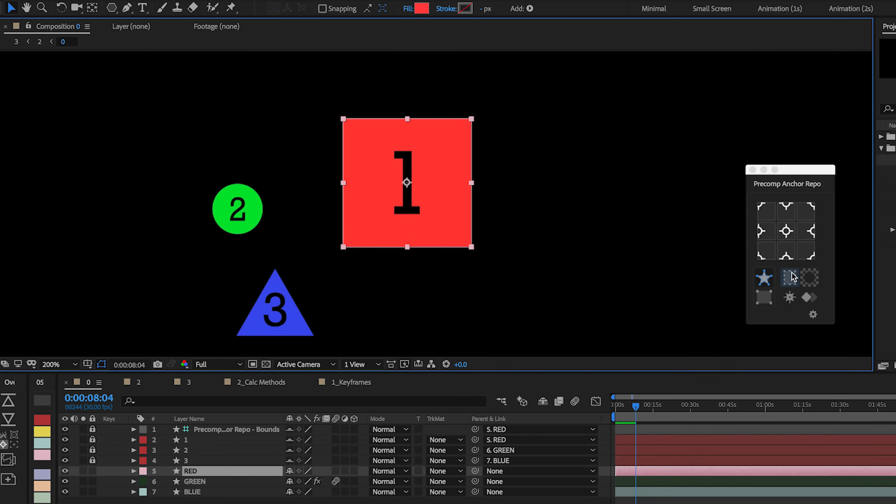
pyautogui.click(659, 190)
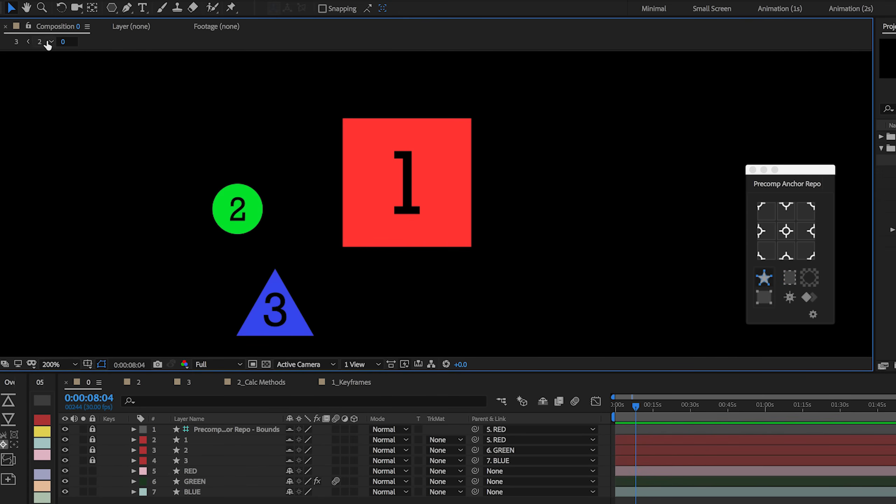
# Generate a bounds layer for precomp [0] in composition 2 and expand that layer's properties.
pyautogui.click(48, 42)
pyautogui.press('.')
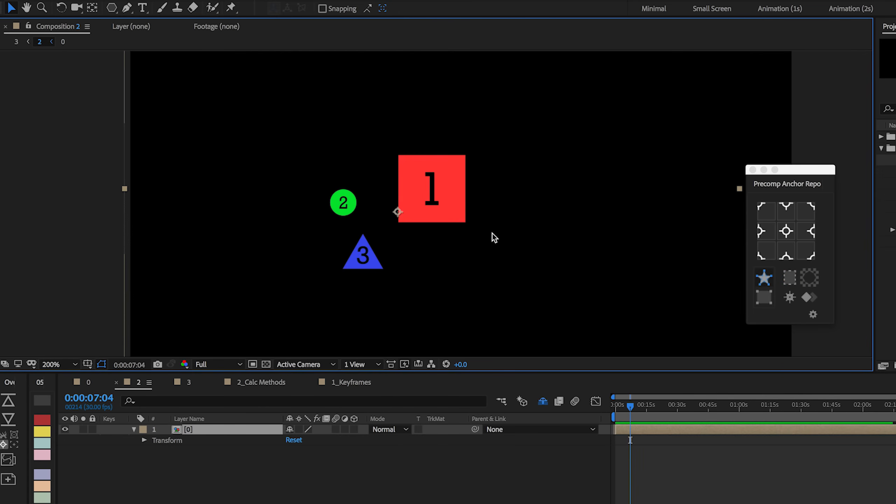
pyautogui.click(791, 285)
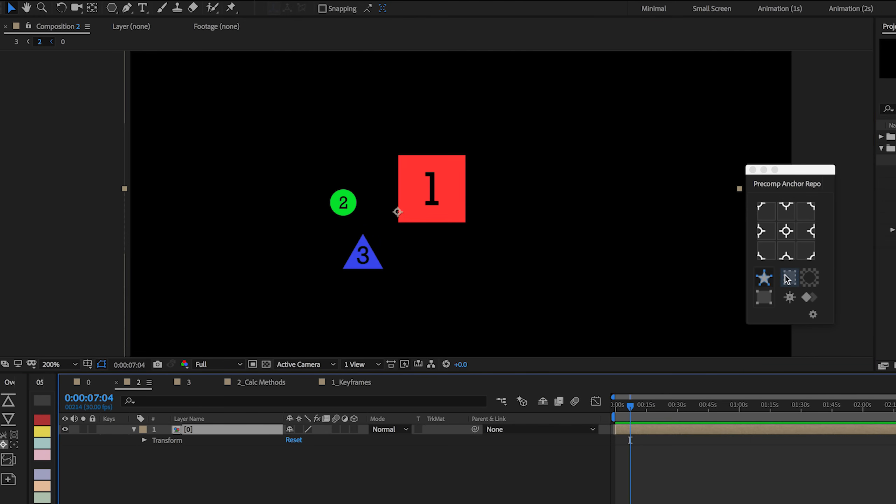
pyautogui.click(787, 279)
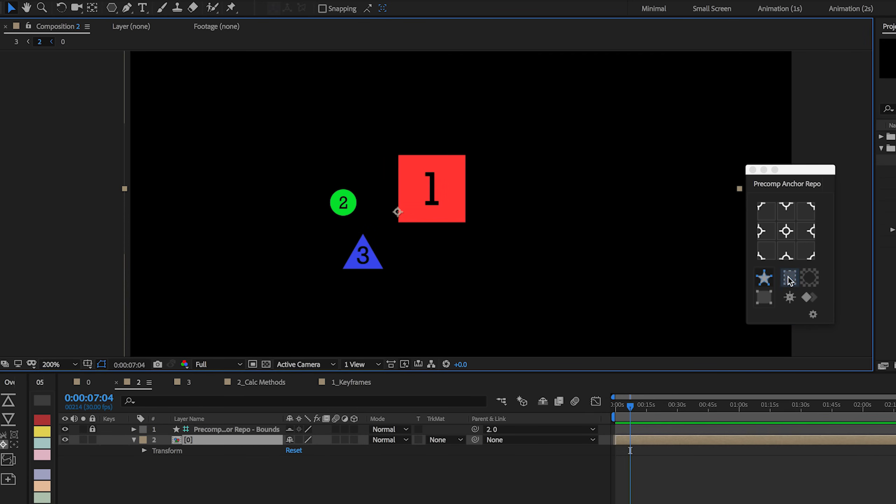
pyautogui.click(134, 429)
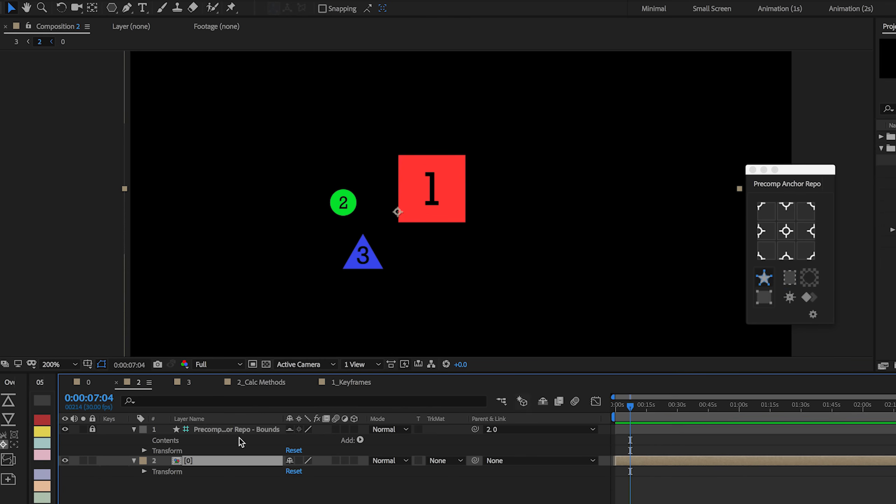
# Draw a closed, jagged ten-point green shape with the Pen tool in the empty 2_Calc Methods composition.
pyautogui.click(792, 279)
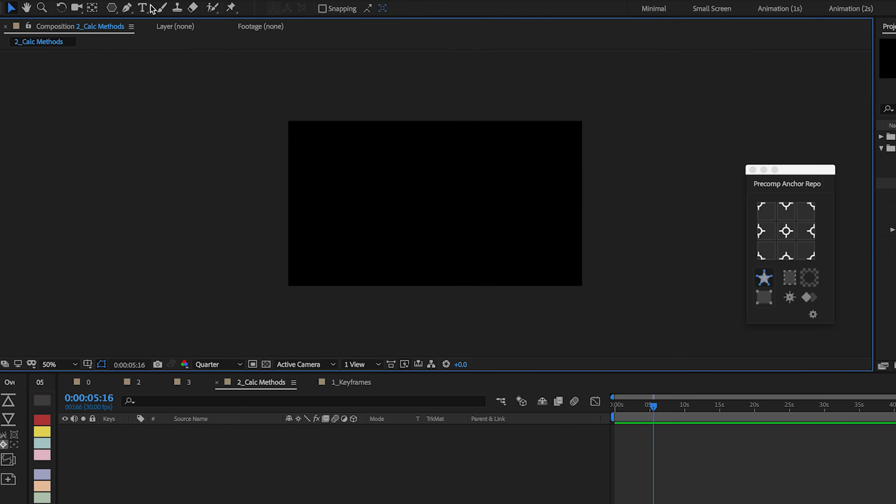
pyautogui.click(130, 8)
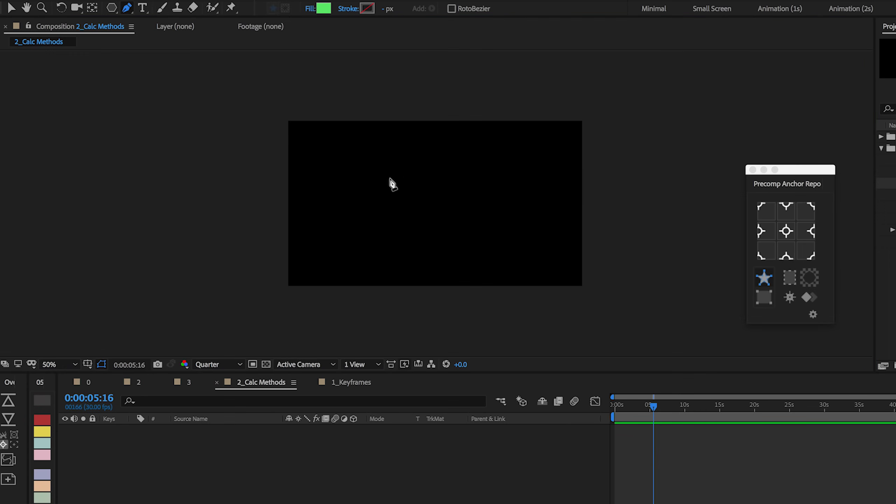
pyautogui.click(378, 188)
pyautogui.click(425, 155)
pyautogui.click(432, 197)
pyautogui.click(474, 159)
pyautogui.click(490, 208)
pyautogui.click(421, 229)
pyautogui.click(410, 267)
pyautogui.click(332, 248)
pyautogui.click(415, 209)
pyautogui.click(291, 210)
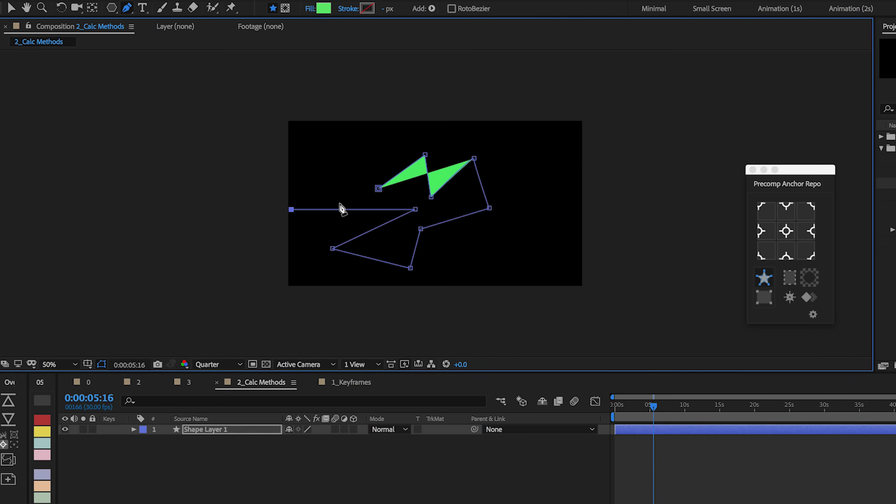
pyautogui.click(378, 188)
pyautogui.press('v')
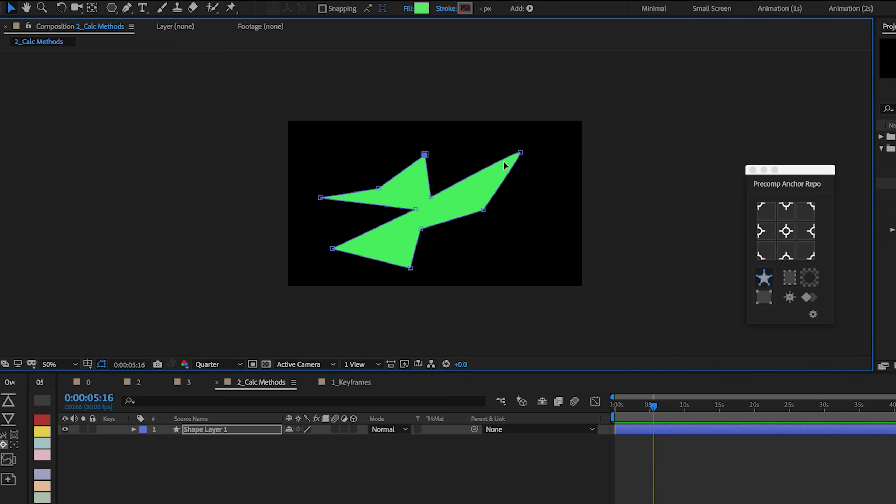
# Switch the script's calculation method to bounding box and back to vertices, with Shape Layer 1 selected.
pyautogui.click(764, 297)
pyautogui.click(232, 465)
pyautogui.click(234, 430)
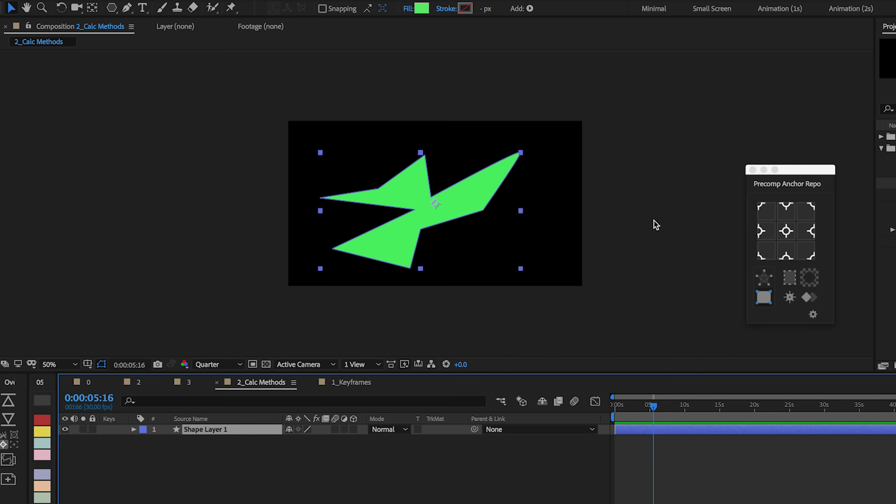
pyautogui.click(763, 279)
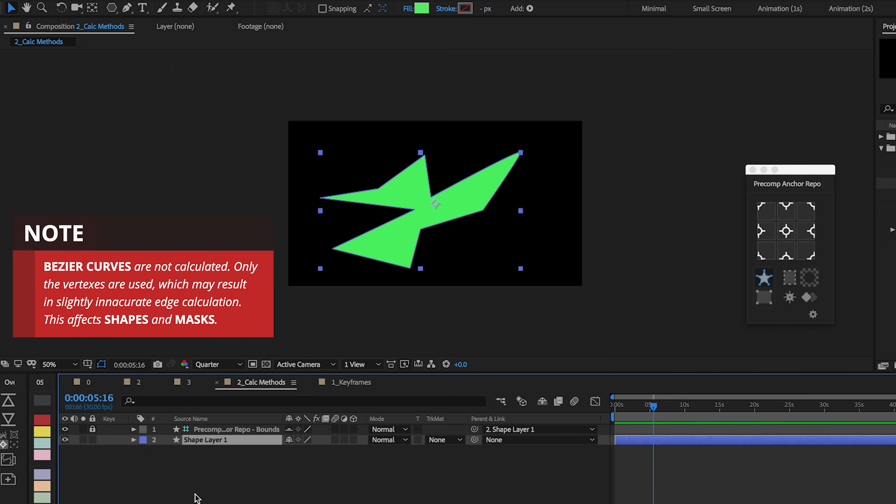
# Pre-compose Shape Layer 1 as Shape Layer 1 Comp 3, moving all attributes into the new composition.
pyautogui.click(202, 477)
pyautogui.click(210, 445)
pyautogui.press('super+shift+c')
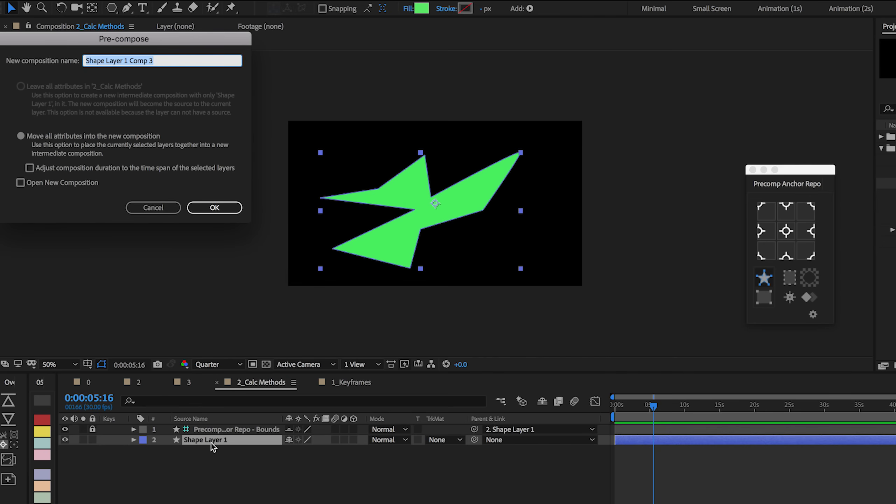
pyautogui.press('Return')
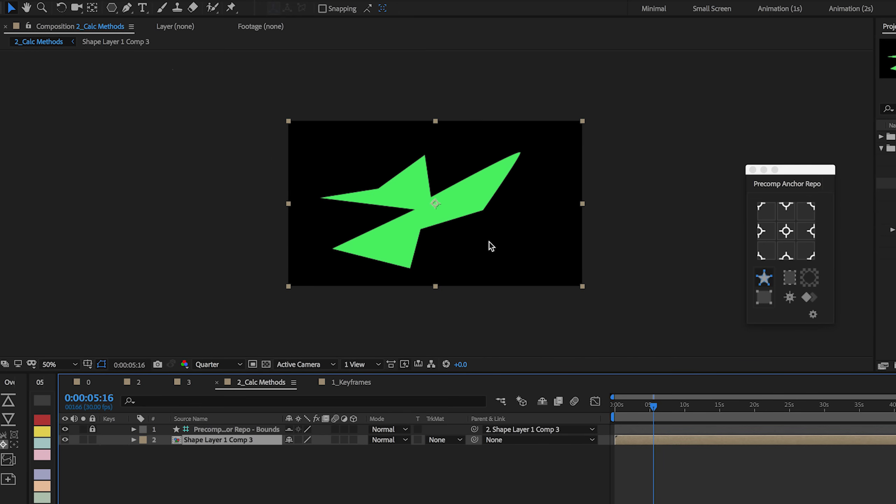
# Rotate the green shape clockwise inside Shape Layer 1 Comp 3 and return to 2_Calc Methods.
pyautogui.doubleClick(215, 440)
pyautogui.press('w')
pyautogui.moveTo(457, 206); pyautogui.dragTo(482, 214)
pyautogui.press('v')
pyautogui.click(53, 42)
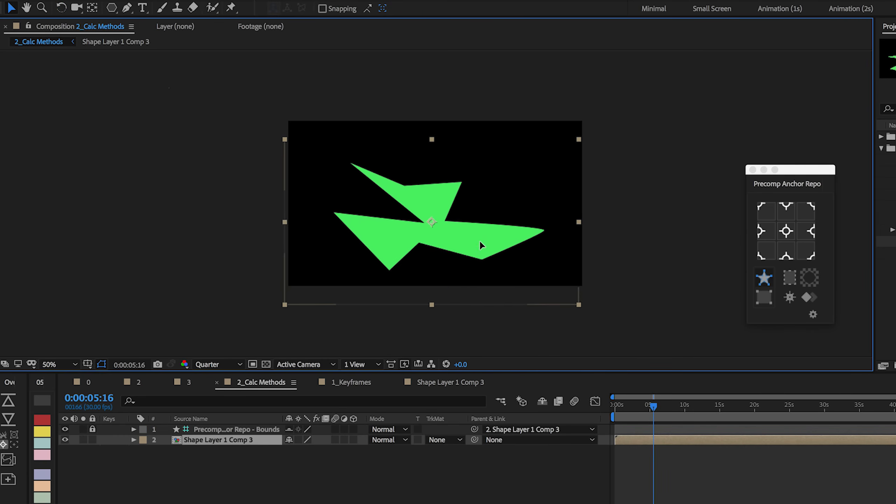
# Display the bounds overlay on Shape Layer 1 Comp 3 using the vertex method, and regenerate it using the bounding-box method.
pyautogui.click(763, 277)
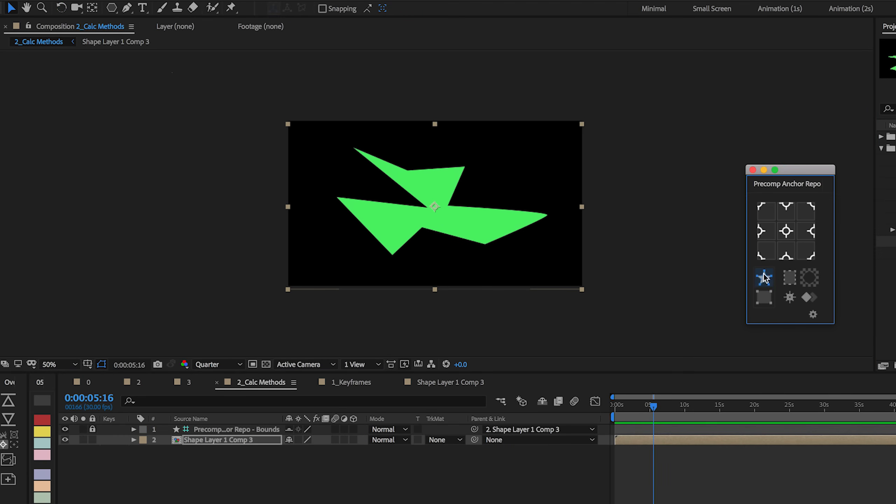
pyautogui.click(771, 280)
pyautogui.click(790, 278)
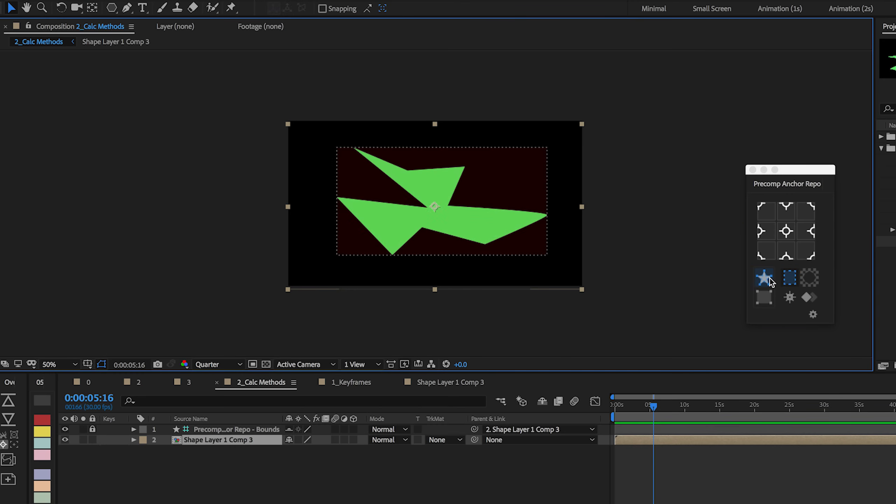
pyautogui.click(764, 297)
pyautogui.click(788, 280)
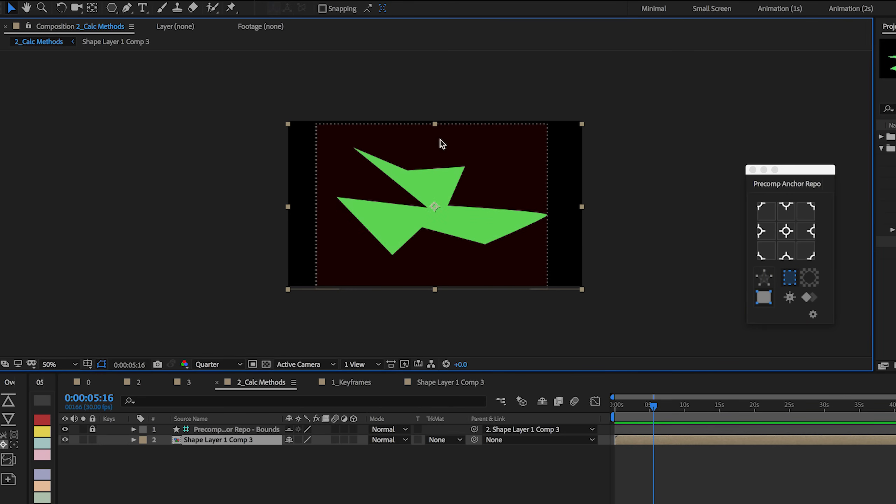
# Examine the rotated shape's bounding-box handles inside Shape Layer 1 Comp 3 and return to 2_Calc Methods.
pyautogui.doubleClick(221, 442)
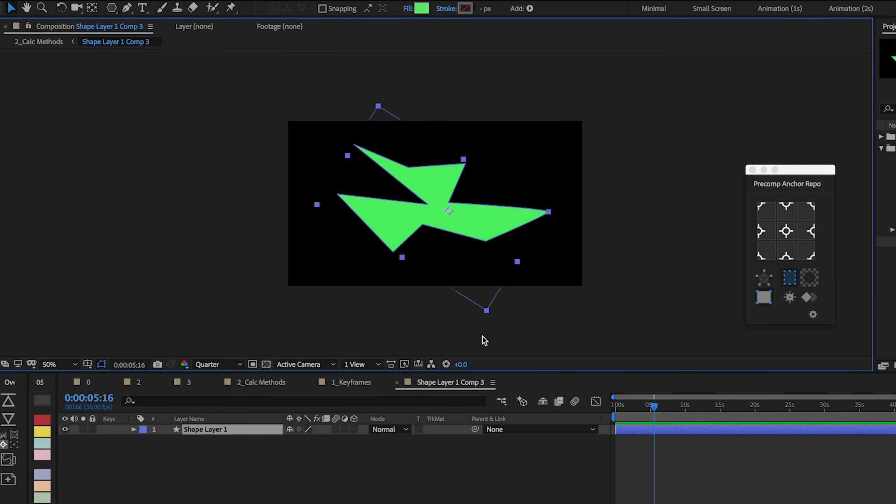
pyautogui.click(487, 321)
pyautogui.click(463, 243)
pyautogui.click(48, 42)
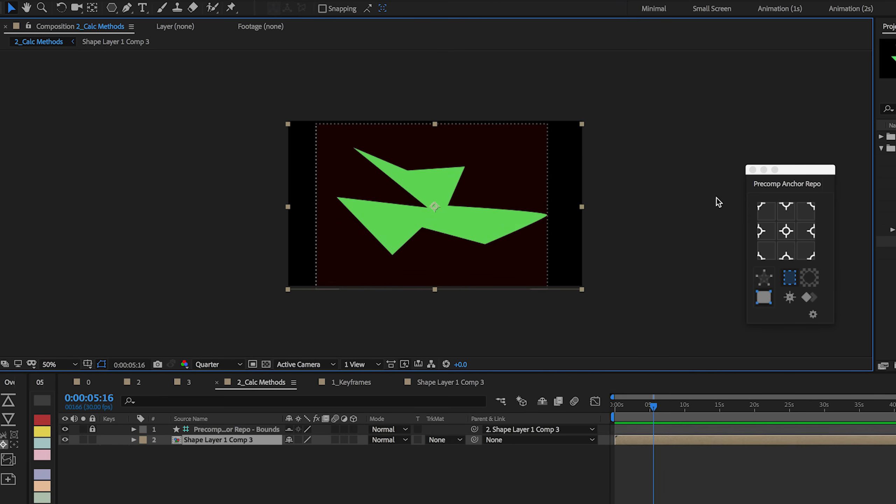
# Cycle the anchor point of Shape Layer 1 Comp 3 through the bottom, left and right edges of its bounds.
pyautogui.click(785, 256)
pyautogui.click(770, 234)
pyautogui.click(807, 233)
pyautogui.click(242, 446)
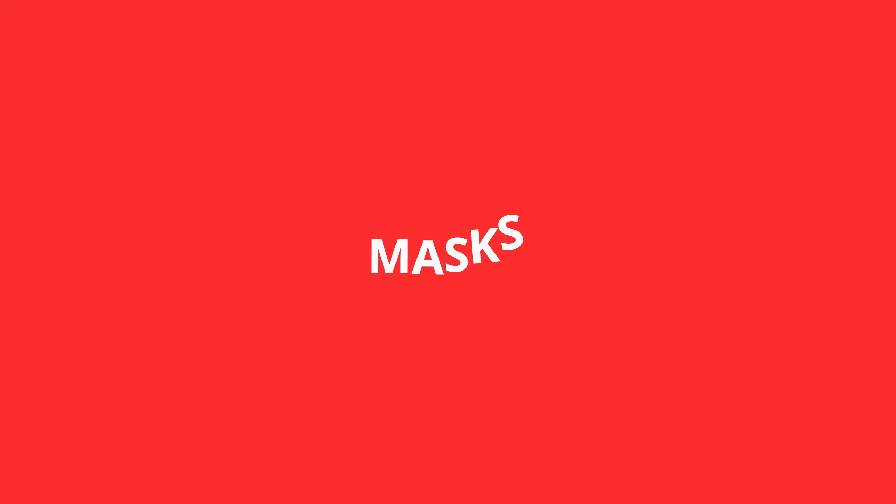
# Draw a rectangular mask over the upper half of the RED square in composition 0 and display its masked bounds overlay.
pyautogui.moveTo(335, 135); pyautogui.dragTo(460, 185)
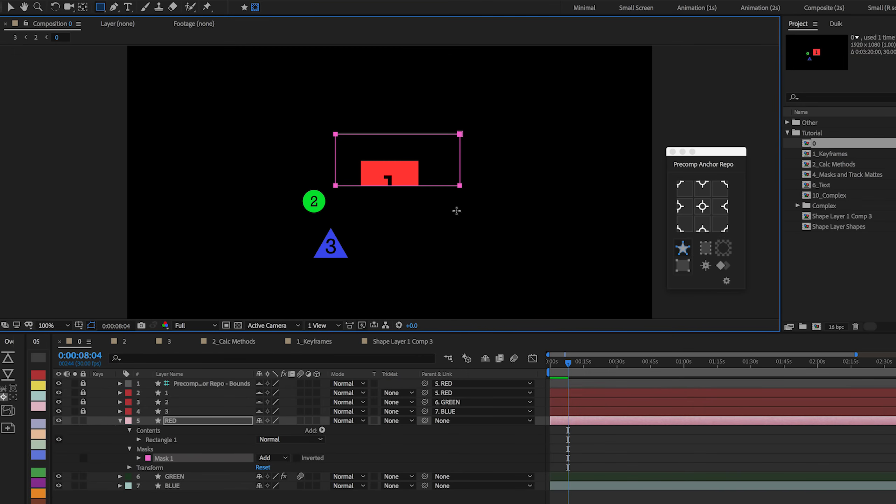
pyautogui.click(198, 423)
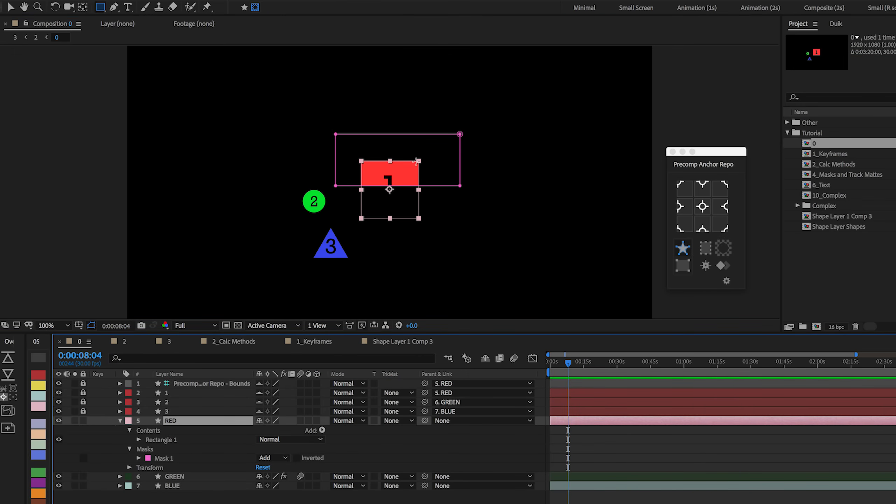
pyautogui.click(710, 249)
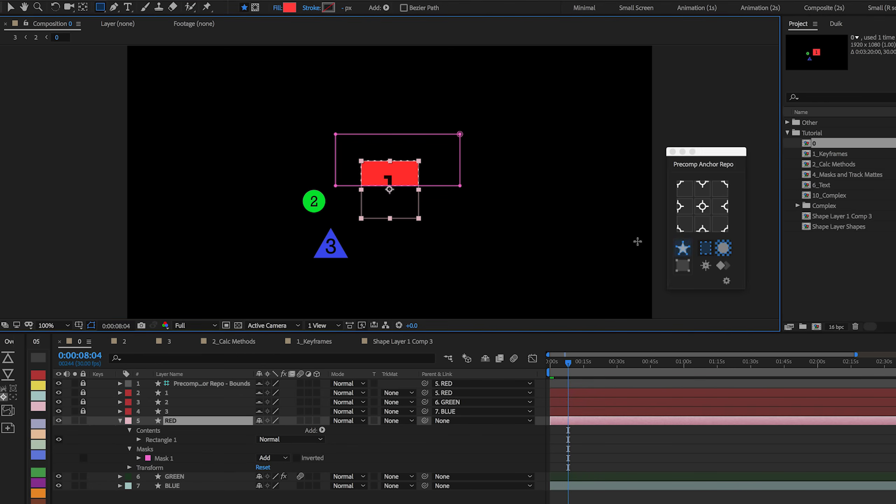
pyautogui.press('.')
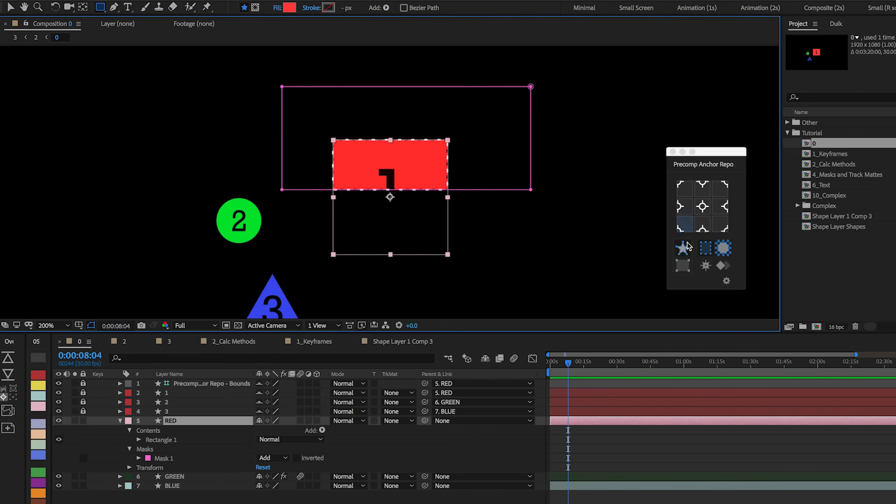
# Set RED's Mask 1 mode to Subtract and invert the mask.
pyautogui.click(278, 460)
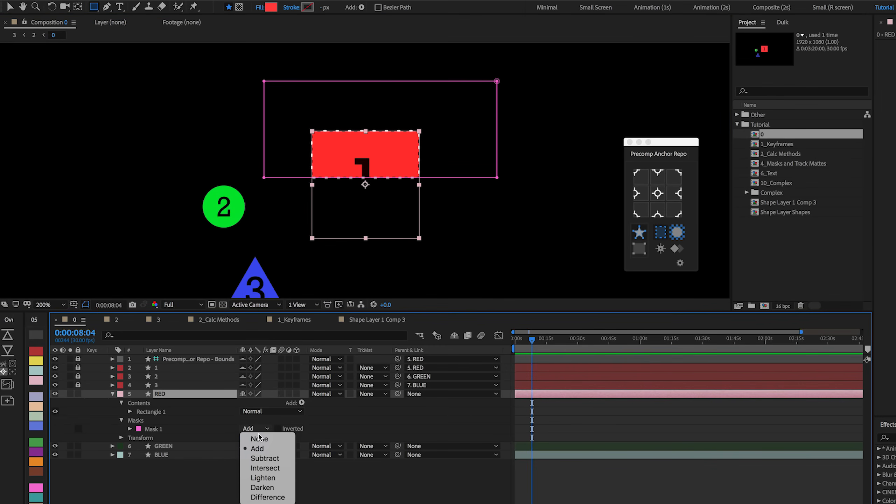
pyautogui.click(267, 457)
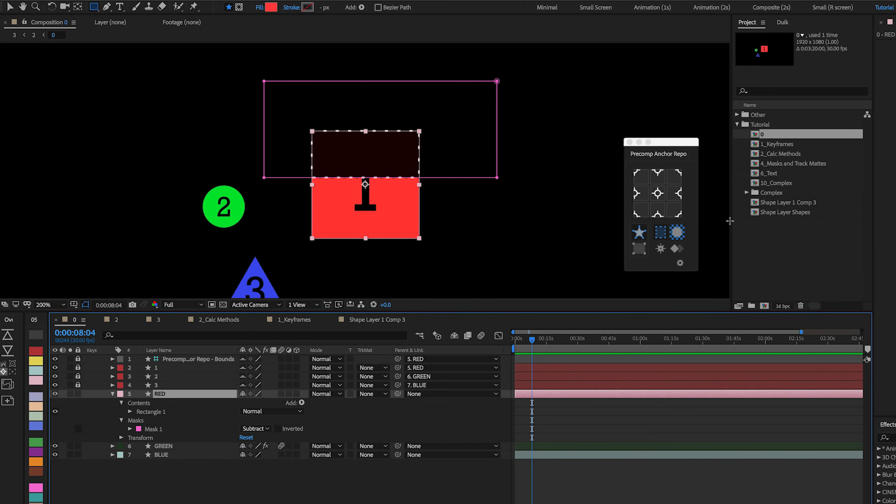
pyautogui.click(254, 429)
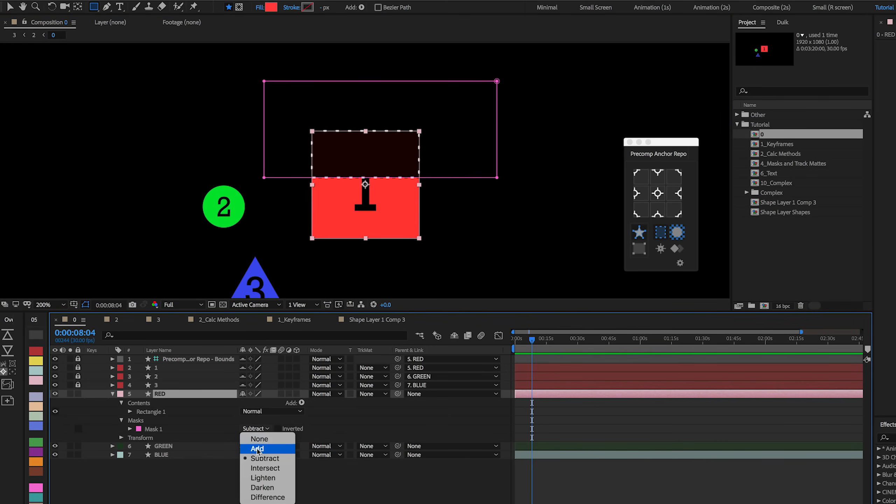
pyautogui.click(265, 459)
pyautogui.click(280, 433)
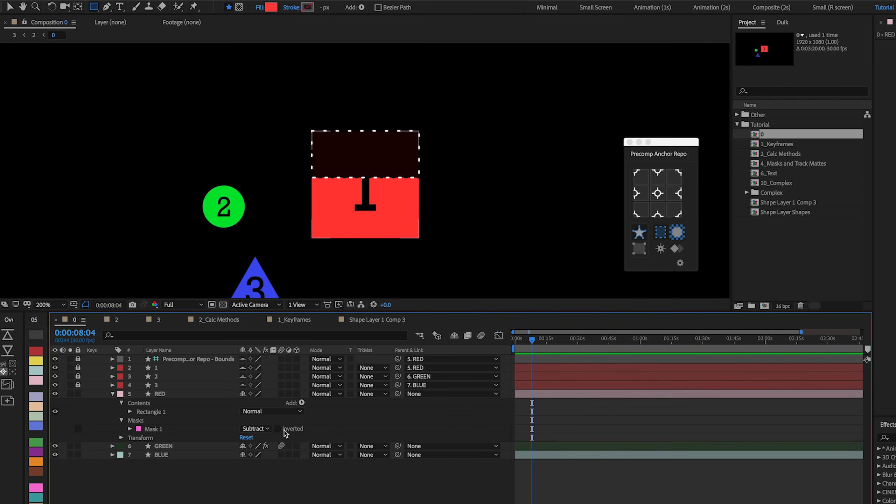
pyautogui.click(277, 429)
# Hide the bounds overlay and cycle RED's anchor point through the edges of its masked area, finishing at the top-right corner.
pyautogui.click(660, 232)
pyautogui.click(662, 210)
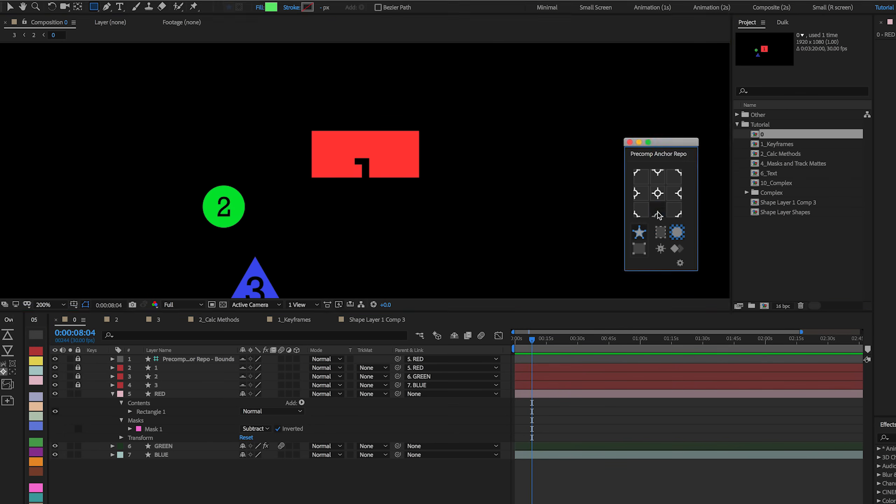
pyautogui.click(150, 394)
pyautogui.click(655, 209)
pyautogui.click(642, 192)
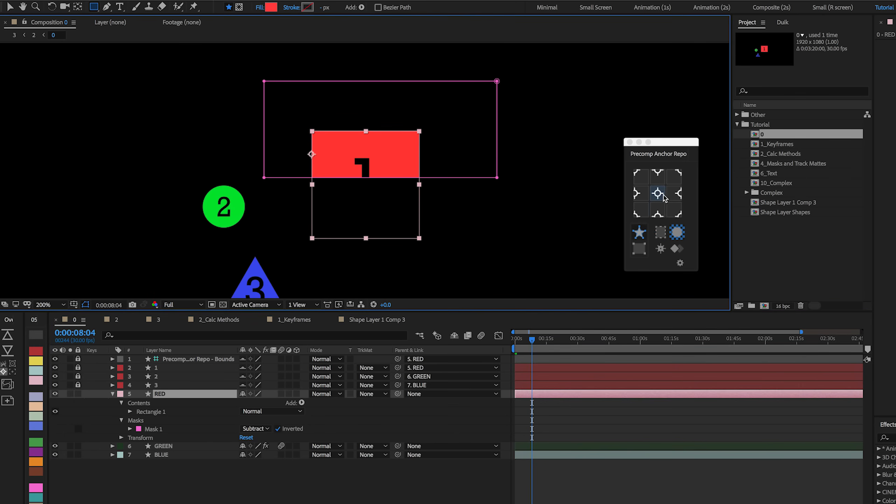
pyautogui.click(658, 177)
pyautogui.click(680, 192)
pyautogui.click(658, 213)
pyautogui.click(670, 178)
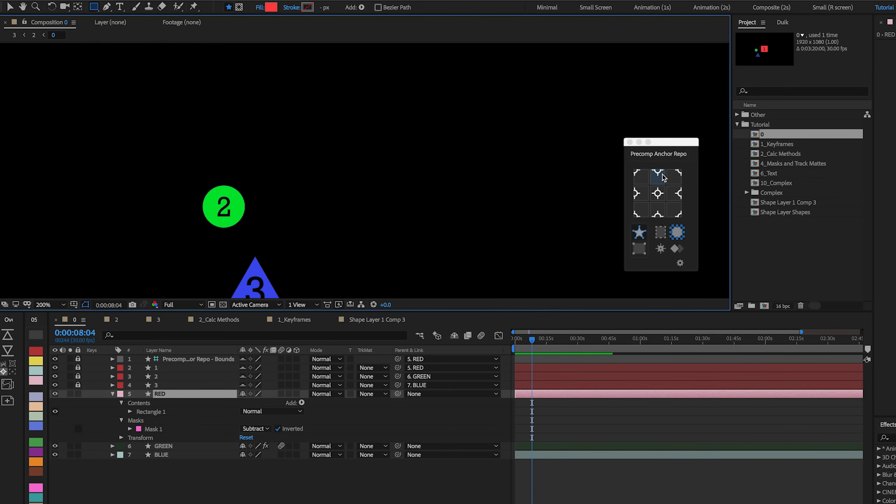
# Undo the alignment of RED to the composition's top edge.
pyautogui.press(',')
pyautogui.press(',')
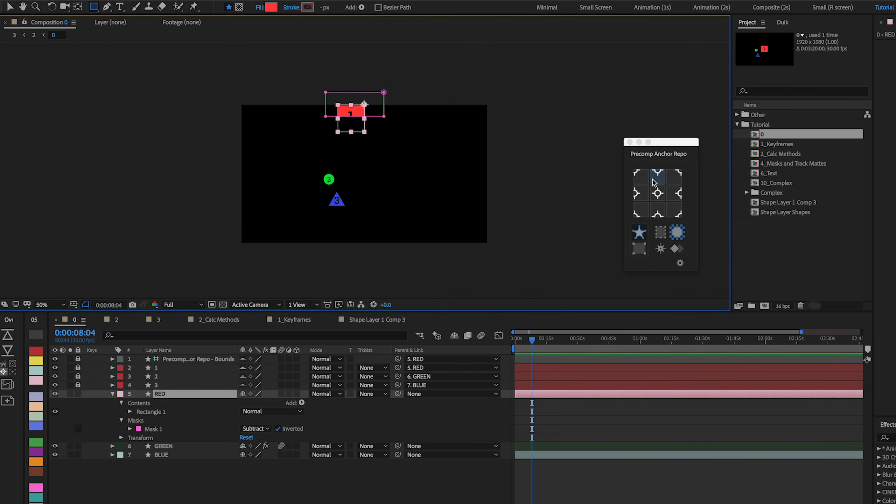
pyautogui.press('super+z')
pyautogui.press('.')
pyautogui.press('.')
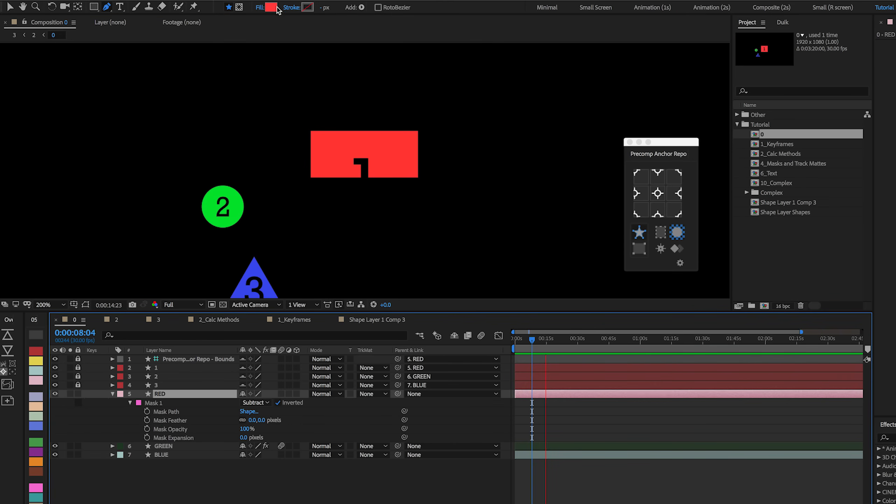
# Draw a five-point mask across the right part of RED with the Pen tool and set Mask 2's mode to Subtract.
pyautogui.click(239, 7)
pyautogui.click(389, 111)
pyautogui.click(324, 215)
pyautogui.click(377, 221)
pyautogui.click(438, 146)
pyautogui.click(434, 109)
pyautogui.click(390, 112)
pyautogui.press('v')
pyautogui.moveTo(377, 221); pyautogui.dragTo(425, 233)
pyautogui.click(261, 455)
pyautogui.click(258, 473)
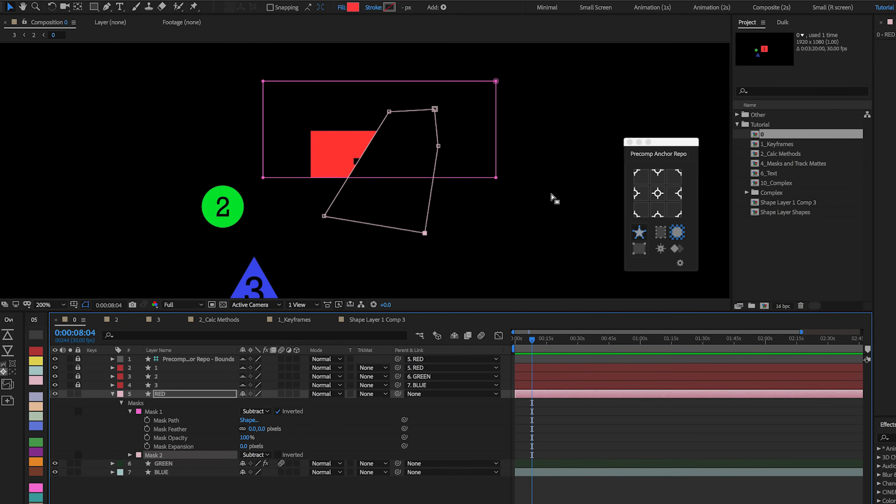
# Display the bounds overlay on the double-masked RED layer and move its anchor point to the centre of those bounds.
pyautogui.click(661, 232)
pyautogui.click(359, 163)
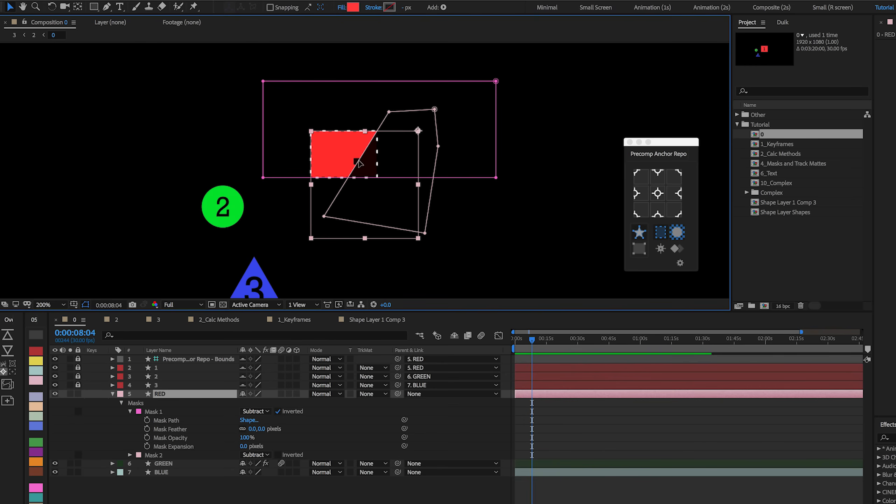
pyautogui.click(664, 209)
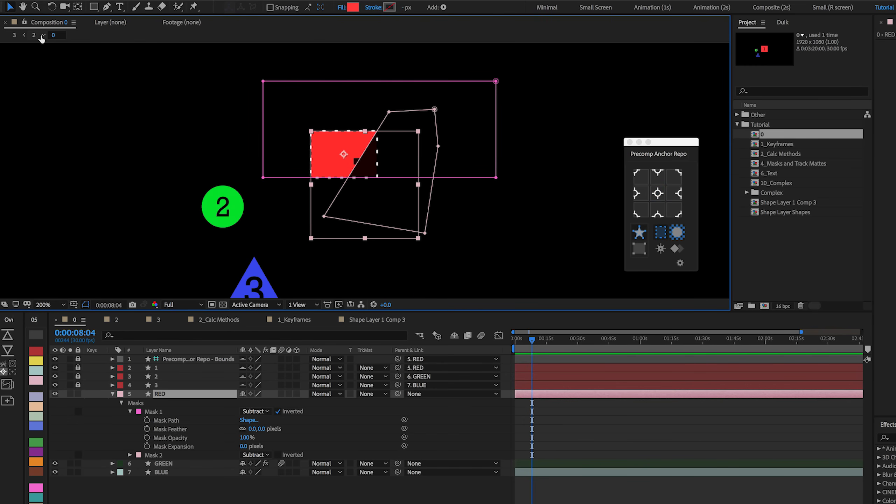
# Draw two four-point masks on precomp [0] in composition 2, one around the circle and square, one over the blue triangle.
pyautogui.click(34, 35)
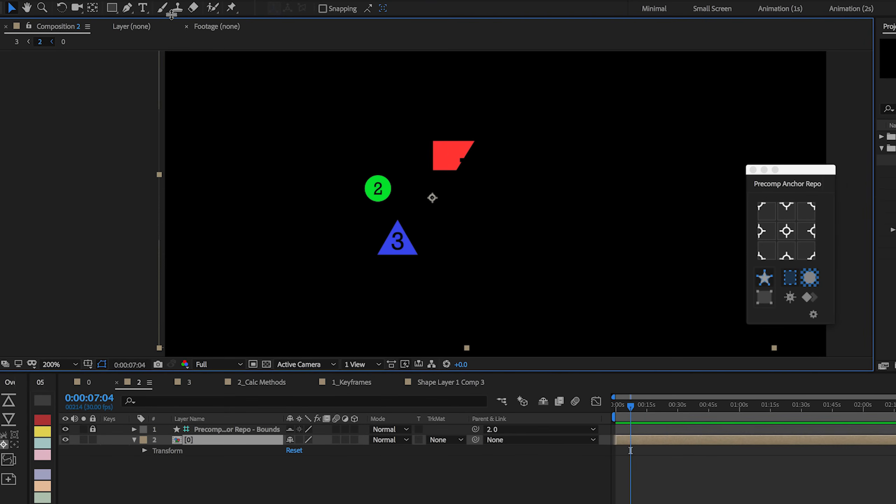
pyautogui.click(127, 8)
pyautogui.click(448, 125)
pyautogui.click(444, 217)
pyautogui.click(363, 220)
pyautogui.click(377, 166)
pyautogui.click(448, 125)
pyautogui.click(396, 193)
pyautogui.click(378, 290)
pyautogui.doubleClick(419, 172)
# Regenerate the bounds overlay around precomp [0]'s masked contents and hide the layer controls in the viewer.
pyautogui.click(792, 277)
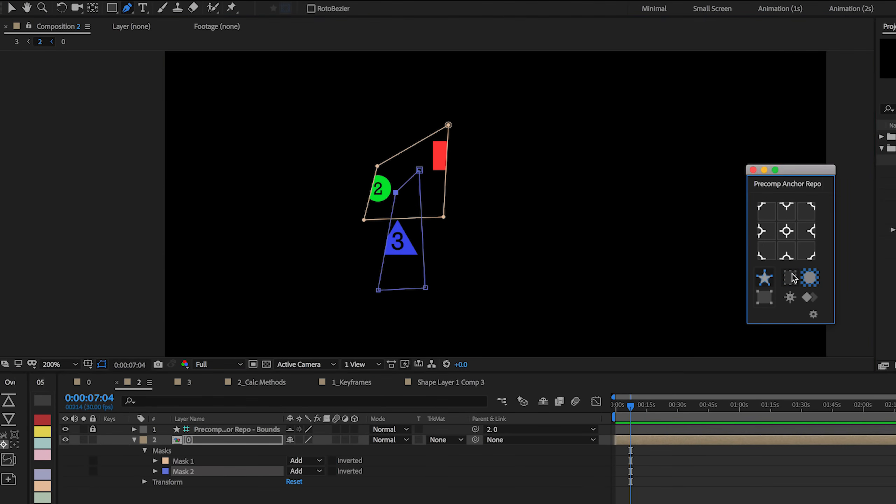
pyautogui.click(792, 277)
pyautogui.press('super+shift+h')
# Cycle precomp [0]'s anchor point through the left edge, centre and right edge of its masked contents.
pyautogui.click(789, 238)
pyautogui.click(787, 234)
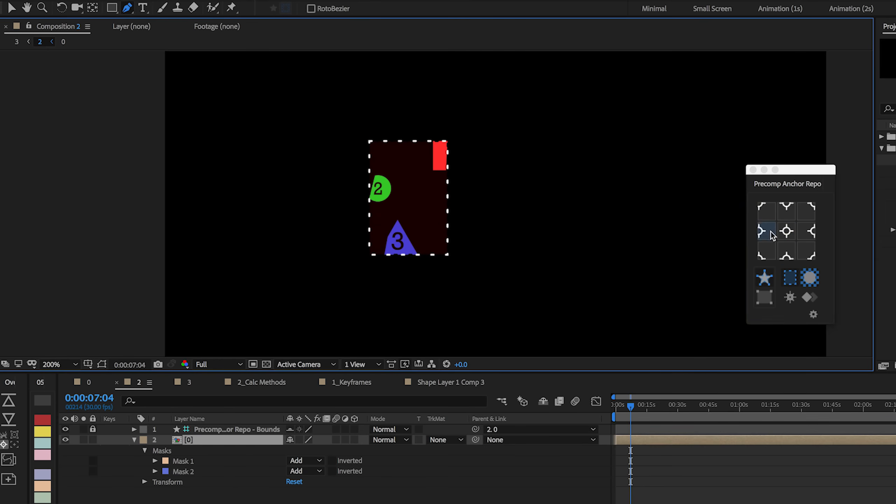
pyautogui.click(790, 235)
pyautogui.click(808, 233)
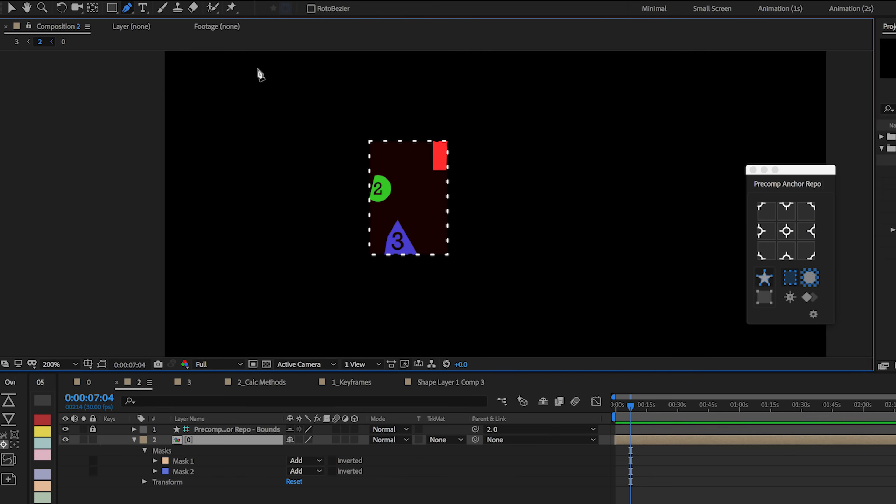
# Open composition 3 and draw a closed four-point mask around the green circle on precomp [2].
pyautogui.click(17, 43)
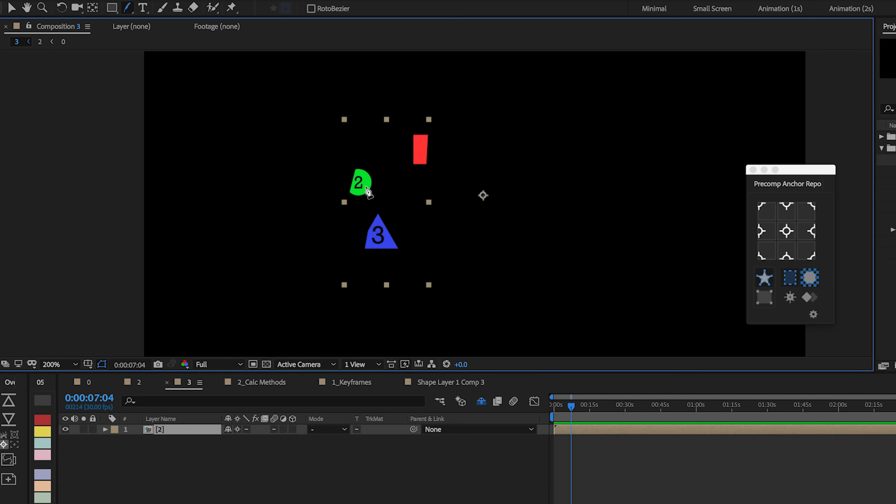
pyautogui.click(338, 175)
pyautogui.click(408, 187)
pyautogui.click(391, 207)
pyautogui.click(319, 188)
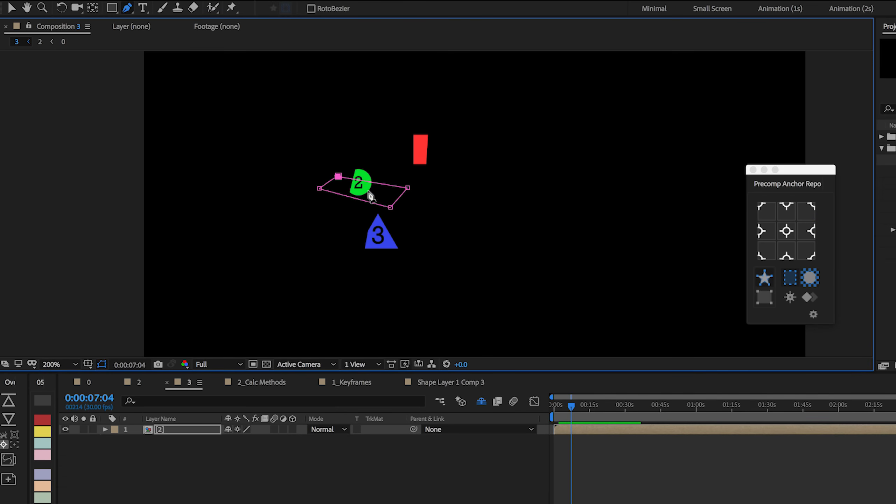
pyautogui.click(338, 176)
# Add two more four-point masks to precomp [2], a small one across the red shape and a tall one through the contents.
pyautogui.click(394, 133)
pyautogui.click(446, 137)
pyautogui.click(445, 149)
pyautogui.click(397, 153)
pyautogui.click(394, 133)
pyautogui.click(423, 119)
pyautogui.click(422, 319)
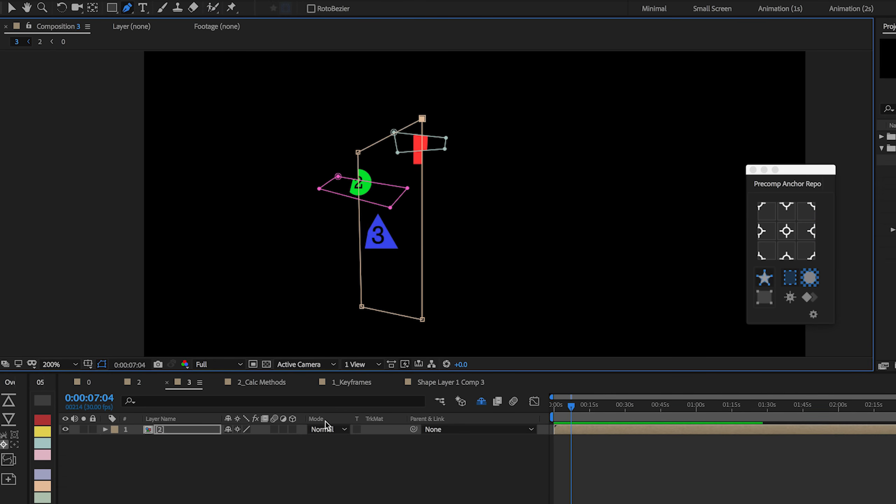
# Reveal precomp [2]'s mask properties, set Mask 3 to Subtract and invert Mask 2.
pyautogui.click(194, 430)
pyautogui.press('m')
pyautogui.press('m')
pyautogui.click(200, 448)
pyautogui.click(212, 476)
pyautogui.click(222, 405)
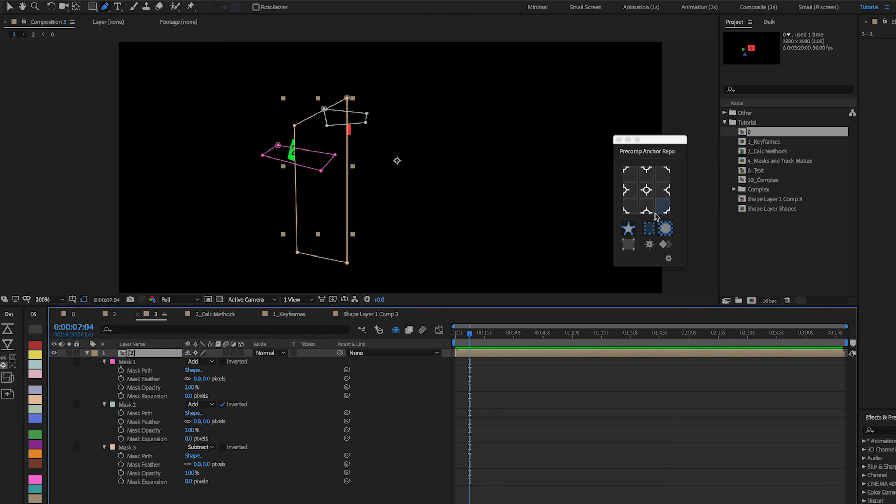
# Display the bounds overlay around precomp [2]'s masked contents and move its anchor point to the top-right corner of those bounds.
pyautogui.click(649, 229)
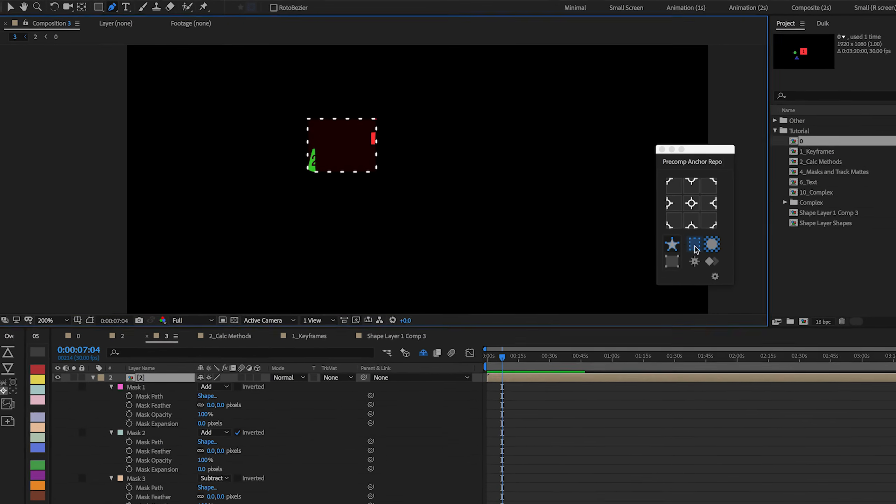
pyautogui.press('.')
pyautogui.press('.')
pyautogui.press('h')
pyautogui.moveTo(423, 143); pyautogui.dragTo(621, 262)
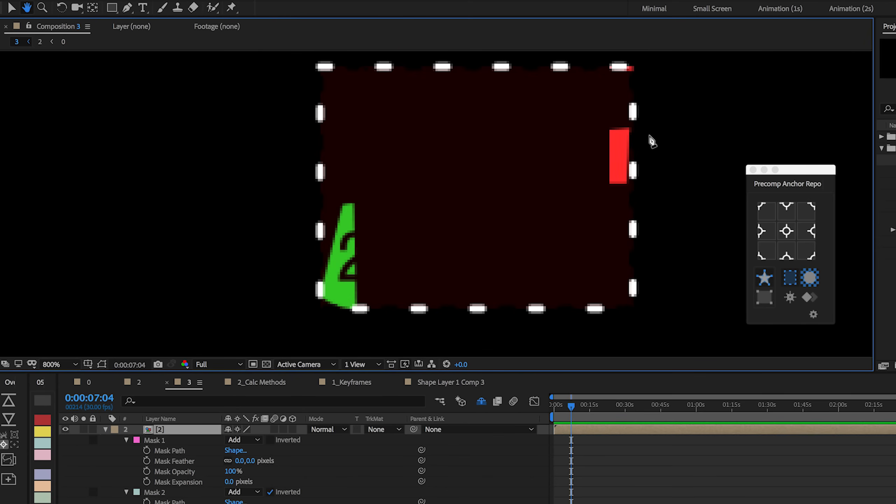
pyautogui.press('super+shift+h')
pyautogui.press('space')
pyautogui.moveTo(646, 138); pyautogui.dragTo(627, 154)
pyautogui.click(813, 214)
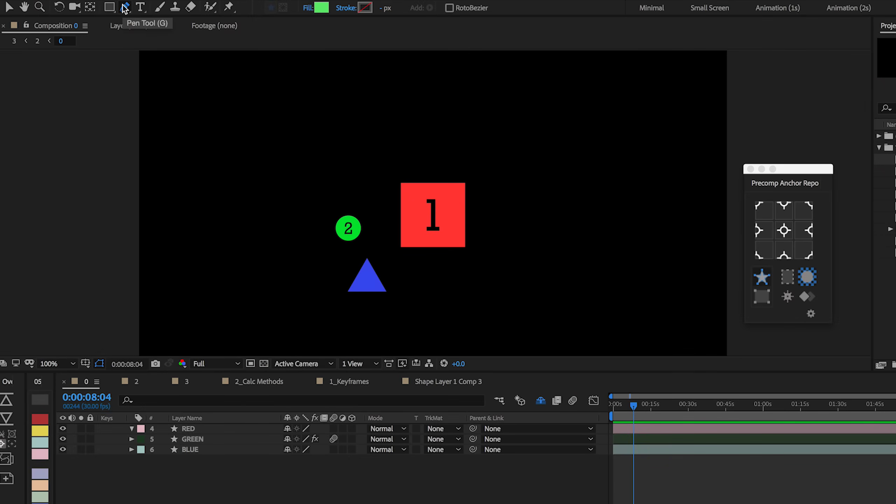
# Draw a closed, jagged freeform shape with a green fill above the circle and square in composition 0.
pyautogui.click(258, 124)
pyautogui.click(366, 64)
pyautogui.click(381, 111)
pyautogui.click(269, 174)
pyautogui.click(223, 162)
pyautogui.click(179, 169)
pyautogui.click(167, 140)
pyautogui.click(236, 142)
pyautogui.click(290, 149)
pyautogui.click(197, 109)
pyautogui.click(307, 85)
pyautogui.click(296, 111)
pyautogui.click(257, 124)
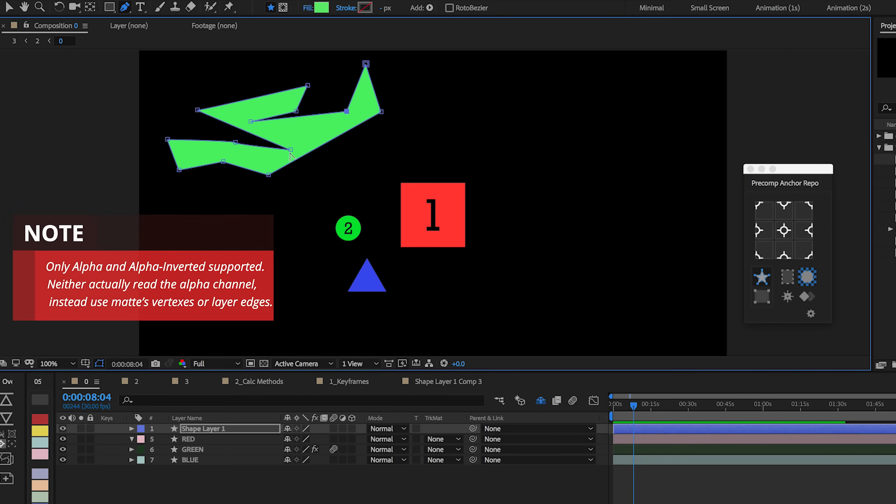
# Move the green freeform shape over the red square and rotate it to run diagonally across it.
pyautogui.press('v')
pyautogui.moveTo(301, 141); pyautogui.dragTo(485, 208)
pyautogui.press('w')
pyautogui.moveTo(455, 210); pyautogui.dragTo(482, 232)
pyautogui.press('v')
# Place Shape Layer 1 directly above the RED layer and use it as RED's Alpha Matte.
pyautogui.moveTo(204, 429); pyautogui.dragTo(205, 445)
pyautogui.press('super+bracketright')
pyautogui.scroll(1, 424, 272)
pyautogui.click(432, 438)
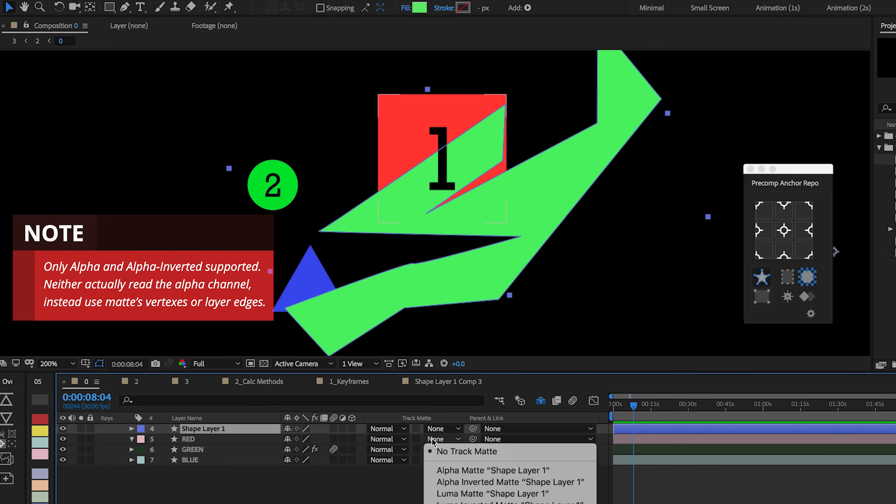
pyautogui.click(442, 468)
# Move the RED layer's anchor point to the bottom centre and display the bounds overlay around its matted area.
pyautogui.click(213, 440)
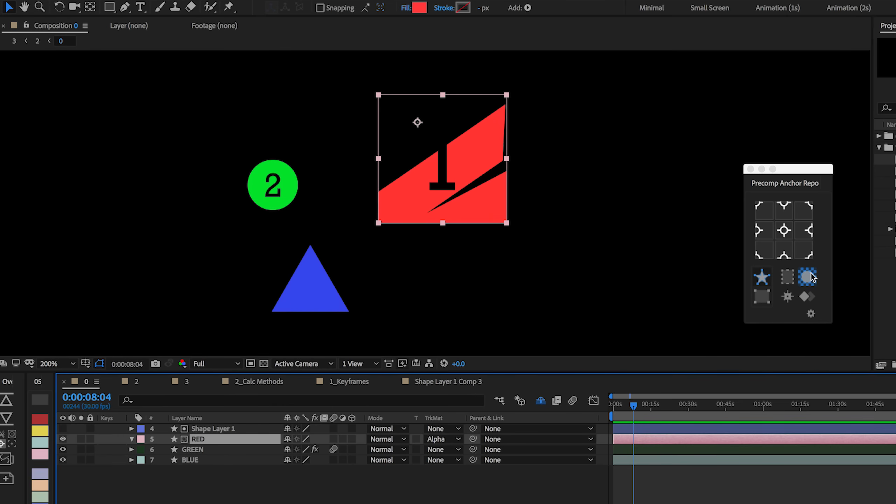
pyautogui.click(789, 248)
pyautogui.click(786, 275)
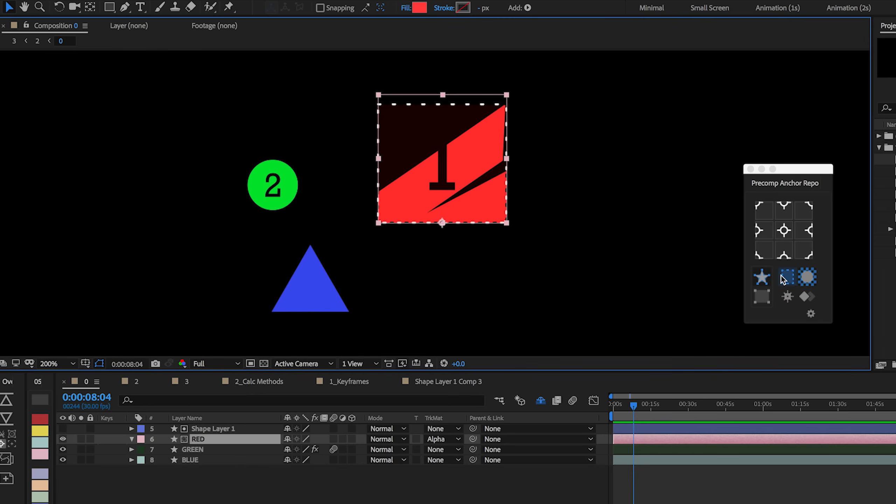
# Compare RED's bounds with masks and mattes ignored, and turn their inclusion in the calculation back on.
pyautogui.click(793, 278)
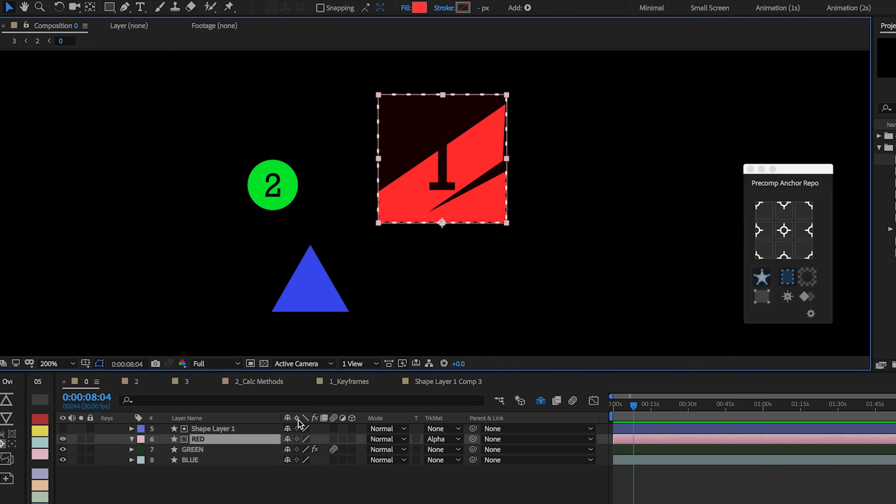
pyautogui.click(298, 426)
pyautogui.click(807, 275)
pyautogui.click(807, 275)
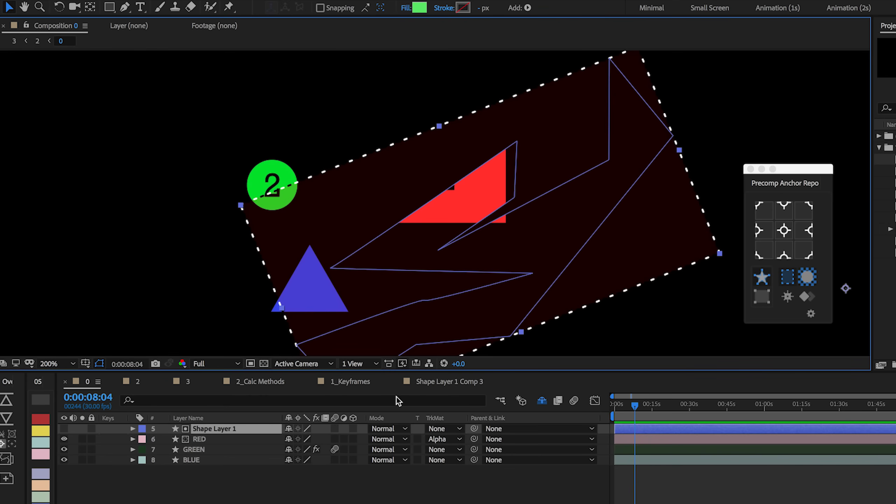
# Regenerate the bounds overlay around RED's matted area and cycle its anchor point through the bounds positions, including the bottom-right corner.
pyautogui.click(201, 439)
pyautogui.click(788, 278)
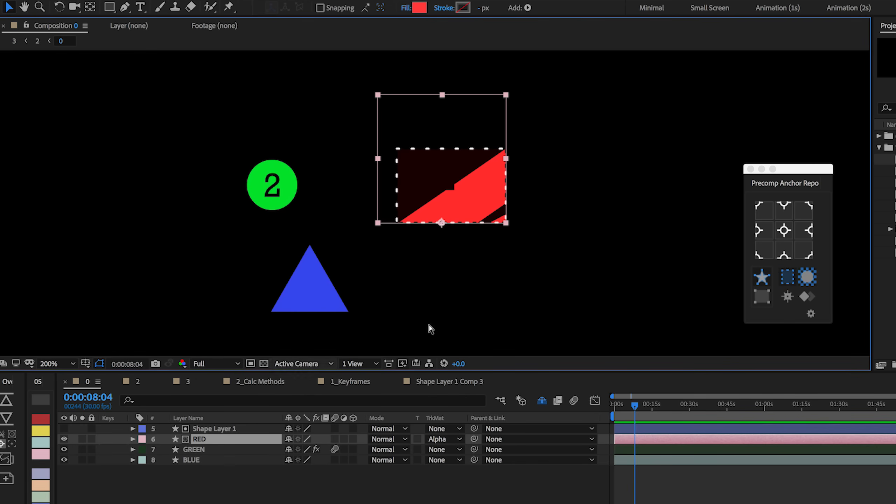
pyautogui.click(783, 222)
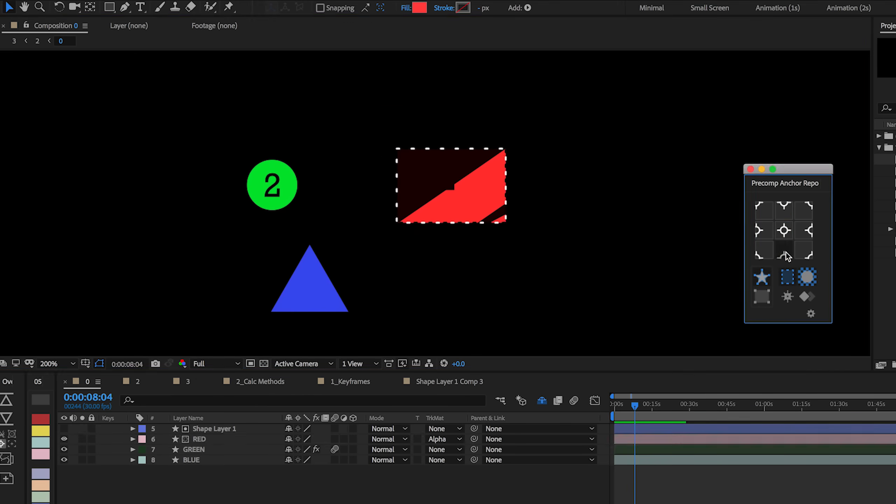
pyautogui.click(801, 252)
pyautogui.click(788, 250)
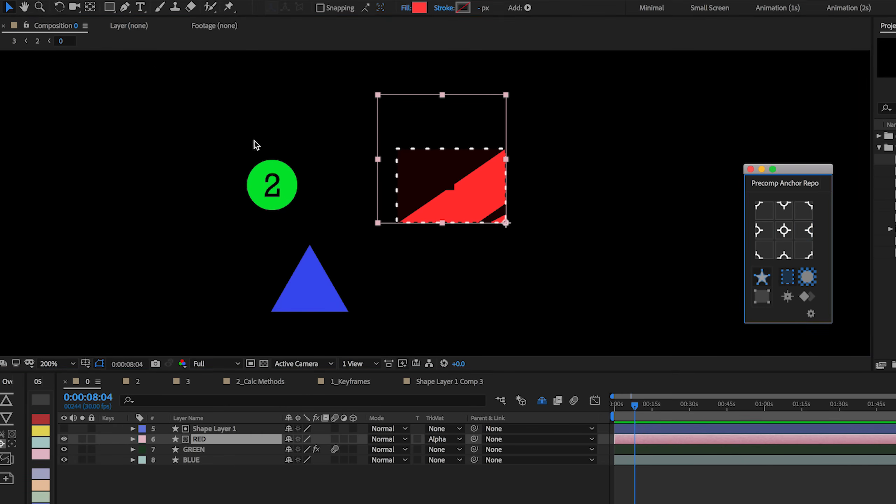
# Delete all three masks from precomp [2] in composition 3.
pyautogui.click(14, 40)
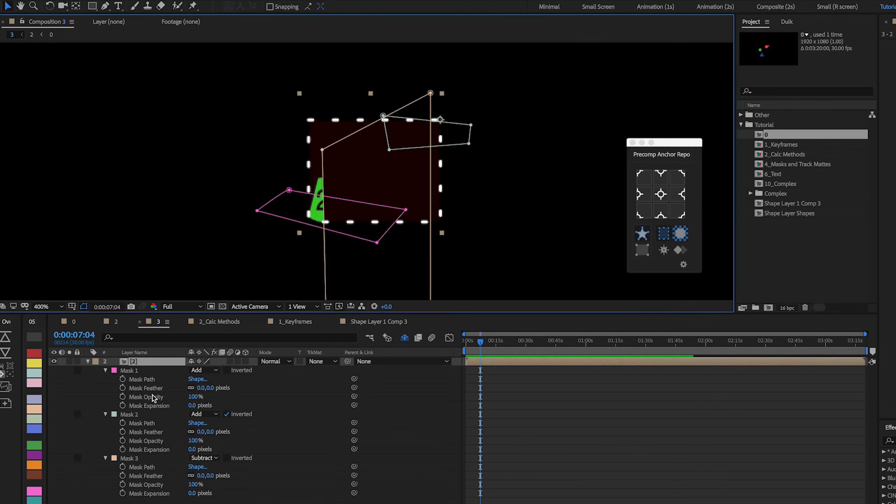
pyautogui.click(140, 414)
pyautogui.press('BackSpace')
pyautogui.click(138, 415)
pyautogui.press('BackSpace')
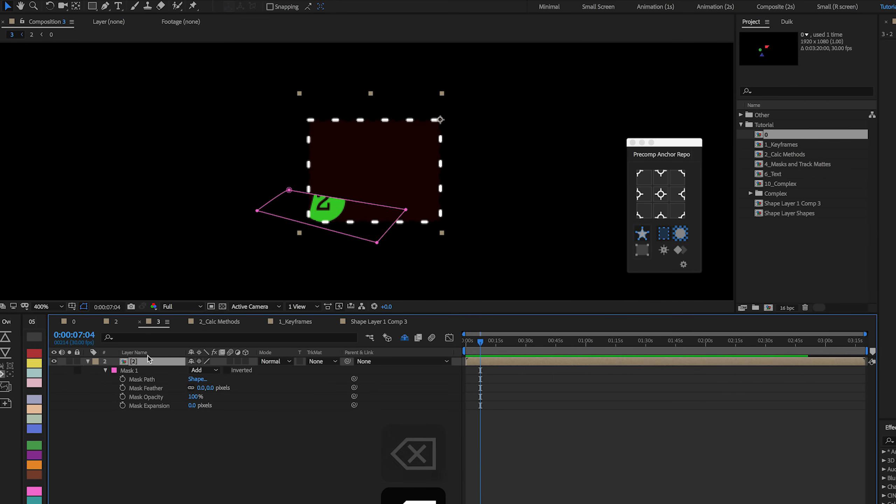
pyautogui.click(140, 371)
pyautogui.press('BackSpace')
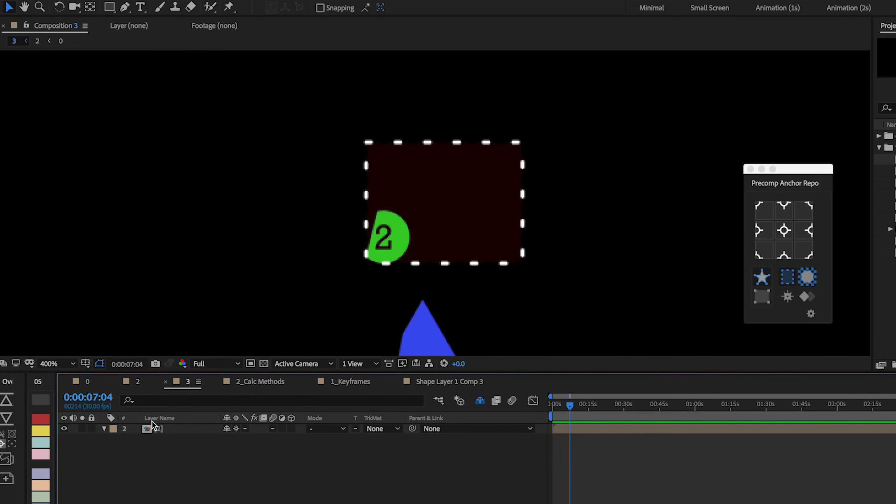
# Open composition 2 from the nested layer, duplicate precomp [0] and place rotated copies beside the original.
pyautogui.click(158, 427)
pyautogui.scroll(-1, 304, 273)
pyautogui.moveTo(364, 247); pyautogui.dragTo(344, 246)
pyautogui.doubleClick(212, 429)
pyautogui.moveTo(398, 240); pyautogui.dragTo(566, 255)
pyautogui.moveTo(395, 180); pyautogui.dragTo(498, 243)
pyautogui.moveTo(565, 254); pyautogui.dragTo(505, 286)
# Reposition the uppermost copy of precomp [0] and move the script panel clear of the artwork.
pyautogui.press('s')
pyautogui.press('p')
pyautogui.moveTo(293, 461); pyautogui.dragTo(408, 460)
pyautogui.moveTo(787, 169); pyautogui.dragTo(863, 189)
pyautogui.moveTo(827, 173); pyautogui.dragTo(666, 191)
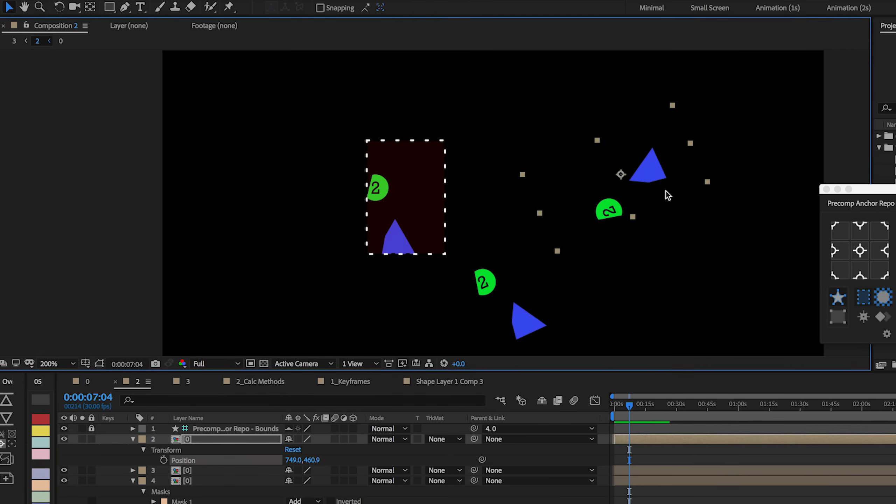
# Return to composition 3 and create a blue solid of 1080 × 1080 px.
pyautogui.click(14, 41)
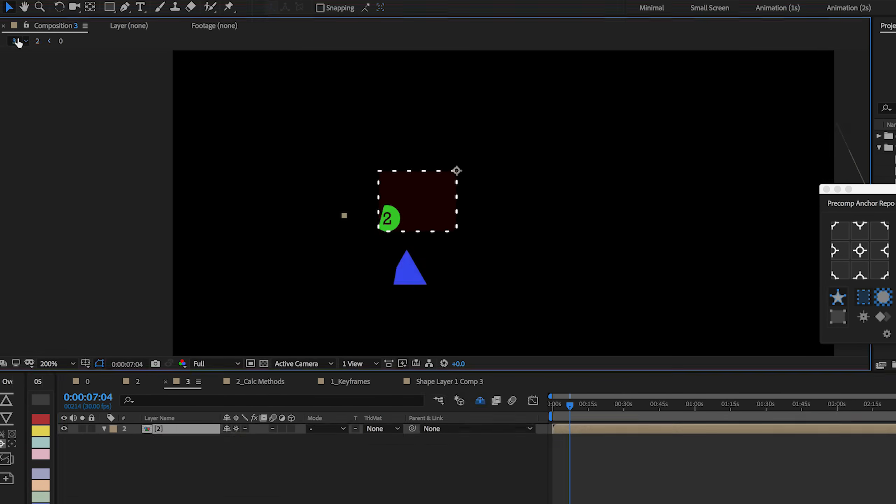
pyautogui.moveTo(553, 179); pyautogui.dragTo(428, 192)
pyautogui.scroll(-1, 427, 187)
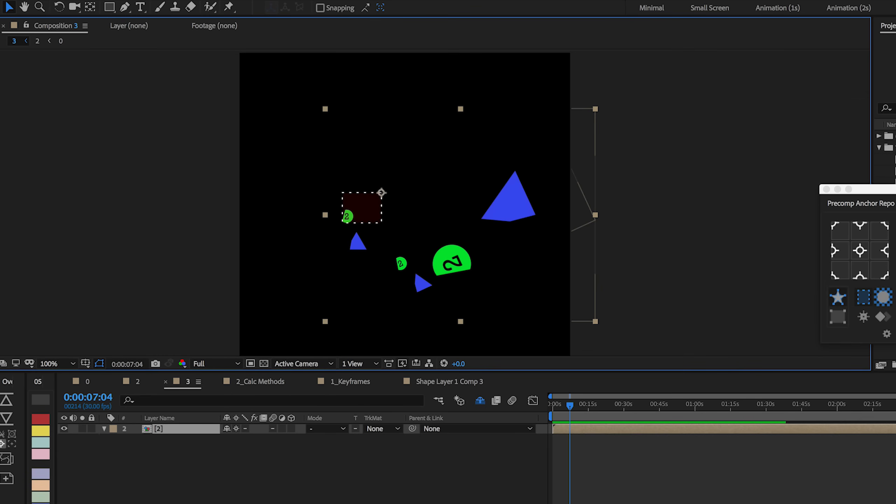
pyautogui.press('super+y')
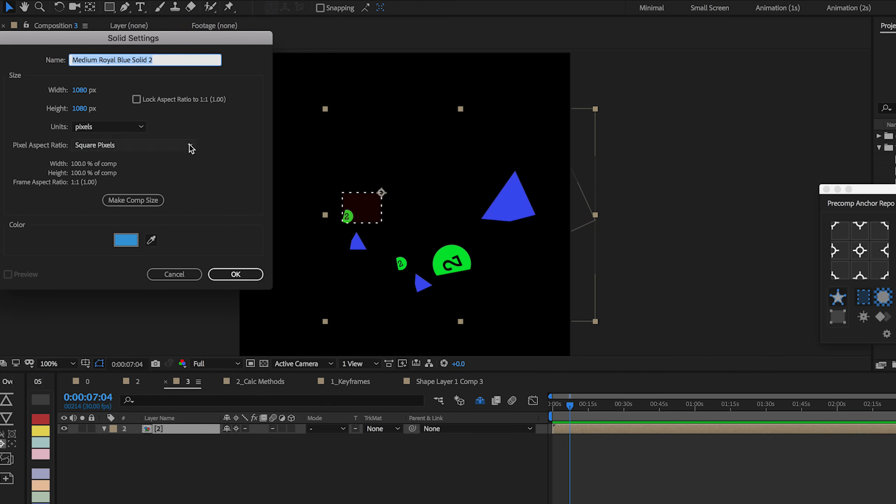
pyautogui.press('Return')
# Draw a closed, self-crossing freeform mask on the blue solid and shift it diagonally over the precomp's contents.
pyautogui.press('g')
pyautogui.click(381, 107)
pyautogui.click(502, 101)
pyautogui.click(507, 237)
pyautogui.click(327, 140)
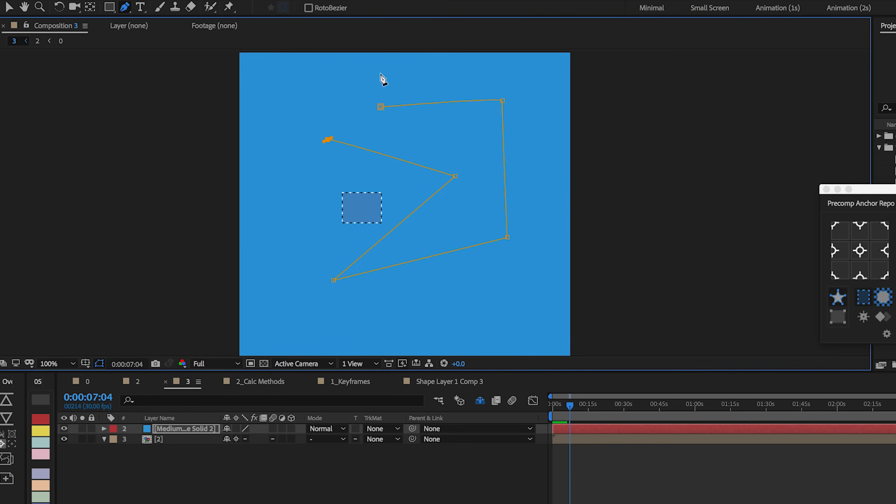
pyautogui.click(420, 96)
pyautogui.click(469, 155)
pyautogui.click(399, 130)
pyautogui.click(380, 107)
pyautogui.moveTo(502, 100); pyautogui.dragTo(547, 139)
pyautogui.moveTo(351, 259); pyautogui.dragTo(346, 249)
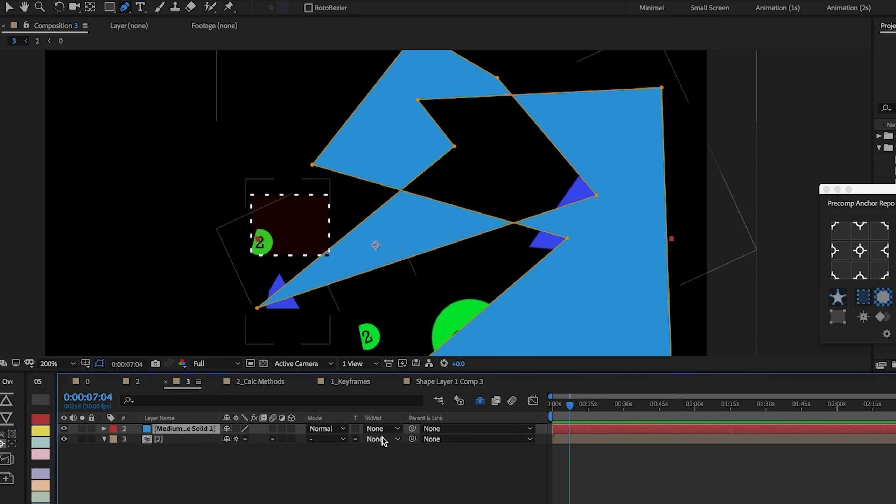
# Try the blue solid as an Alpha Matte for precomp [2] and change the matte type to Alpha Inverted.
pyautogui.click(383, 440)
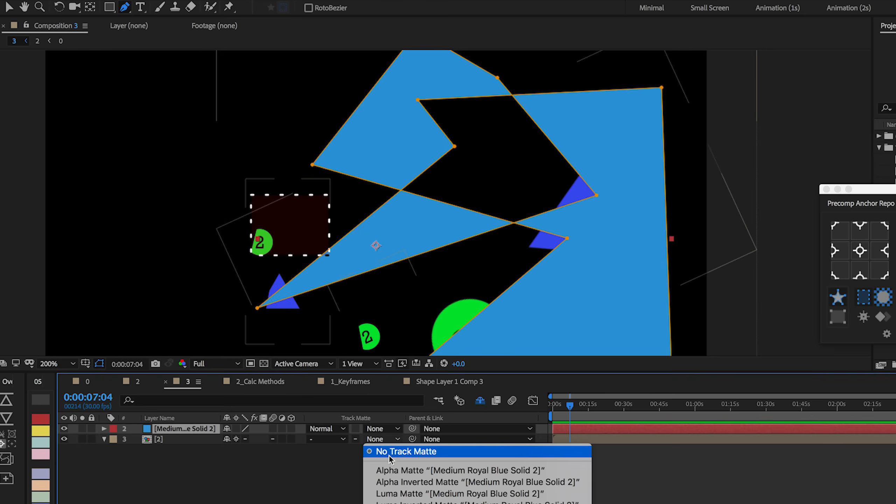
pyautogui.click(394, 469)
pyautogui.press(',')
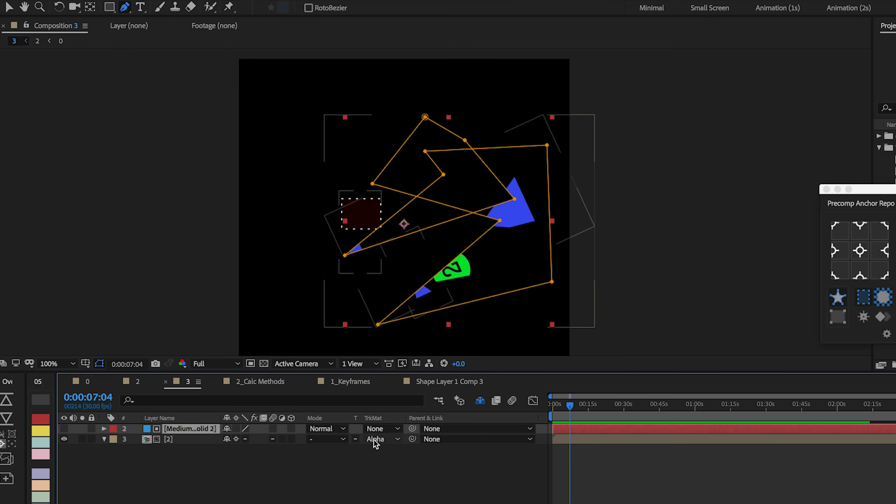
pyautogui.click(384, 439)
pyautogui.click(390, 477)
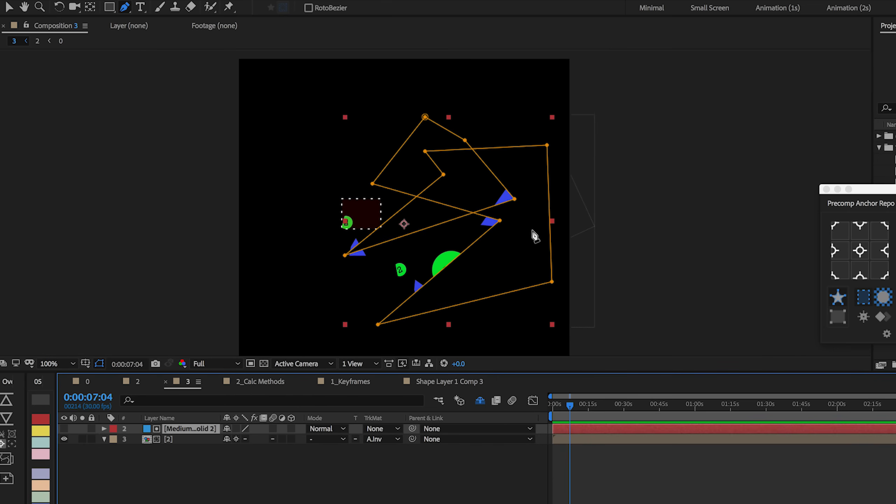
pyautogui.press('.')
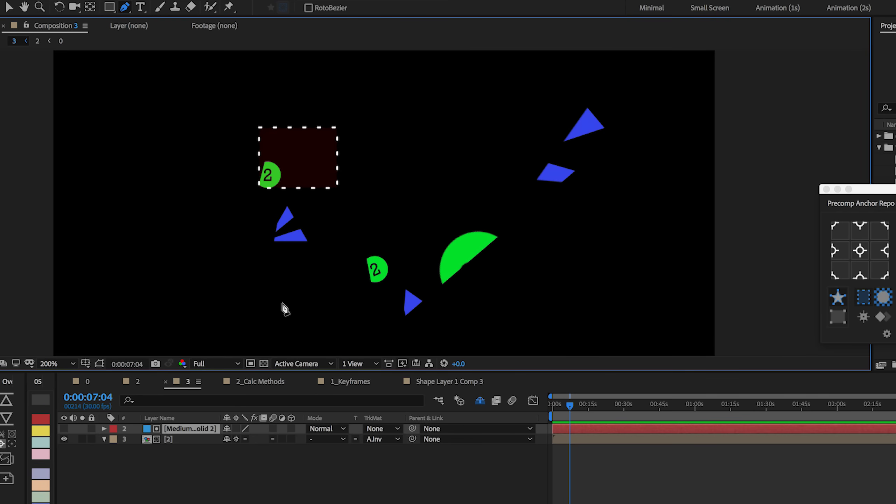
# Regenerate the bounds overlay around precomp [2]'s matted contents and move its anchor point to the left edge and the centre.
pyautogui.click(198, 441)
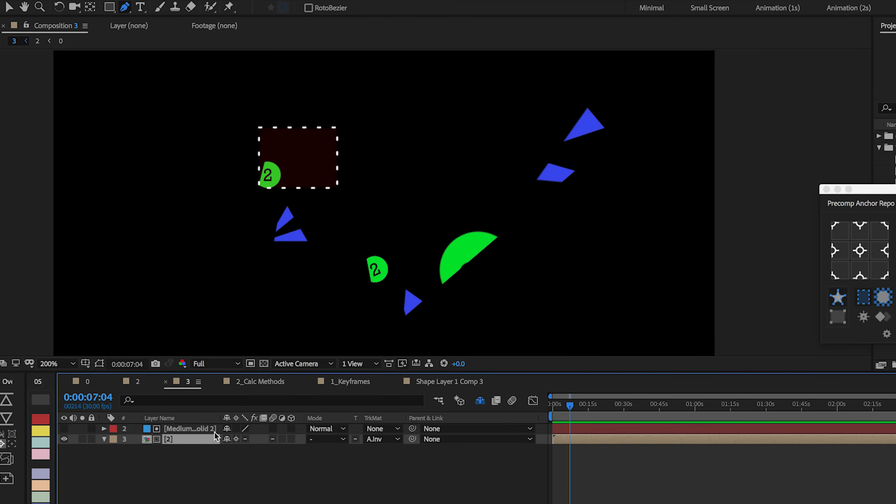
pyautogui.click(864, 298)
pyautogui.click(864, 297)
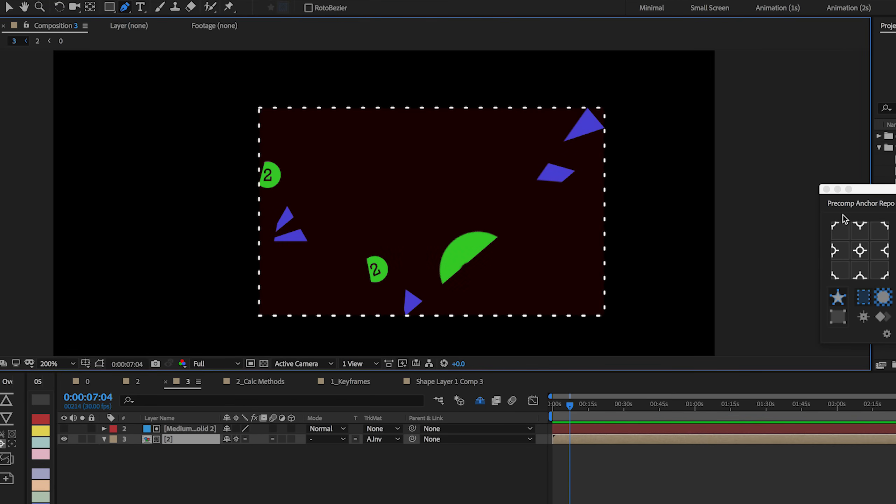
pyautogui.click(854, 252)
pyautogui.click(857, 251)
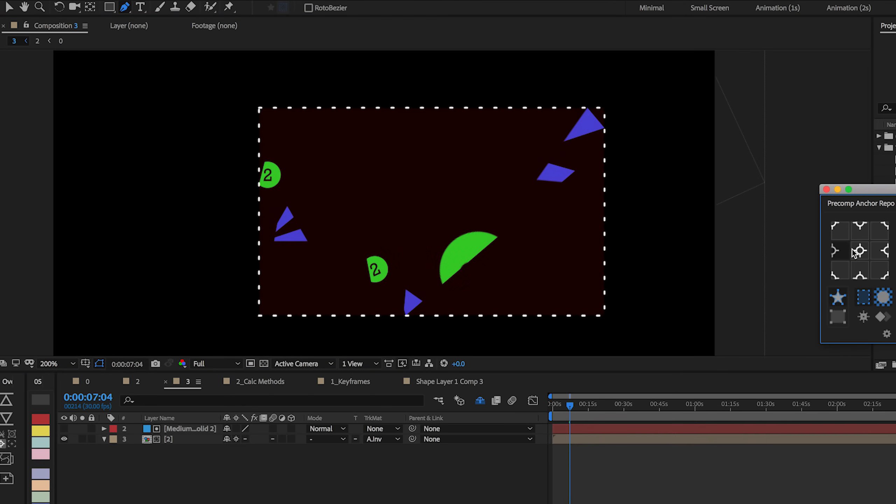
pyautogui.click(860, 250)
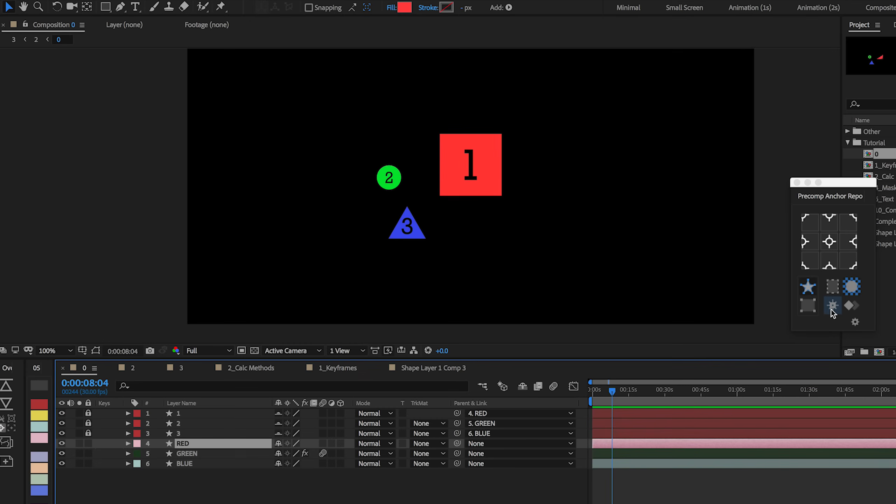
# Move the red square to the lower edge of composition 0 and open composition 2 to compare its existing bounds overlay.
pyautogui.click(831, 308)
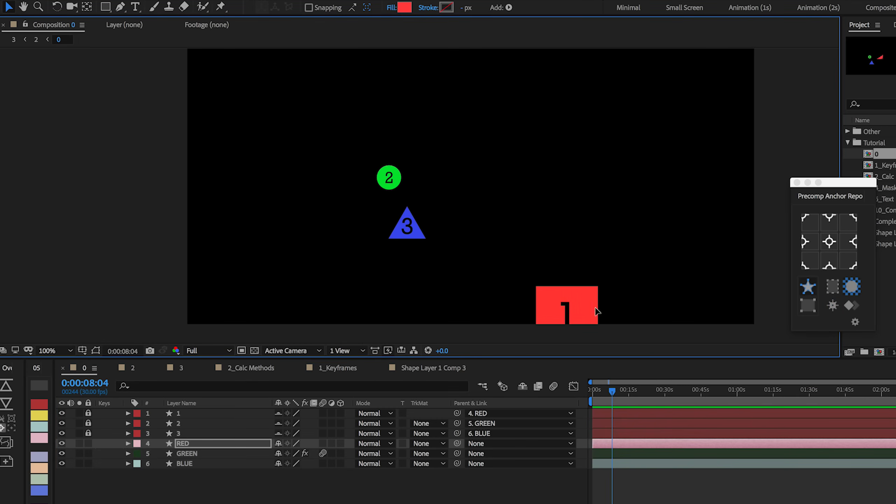
pyautogui.press(',')
pyautogui.click(34, 42)
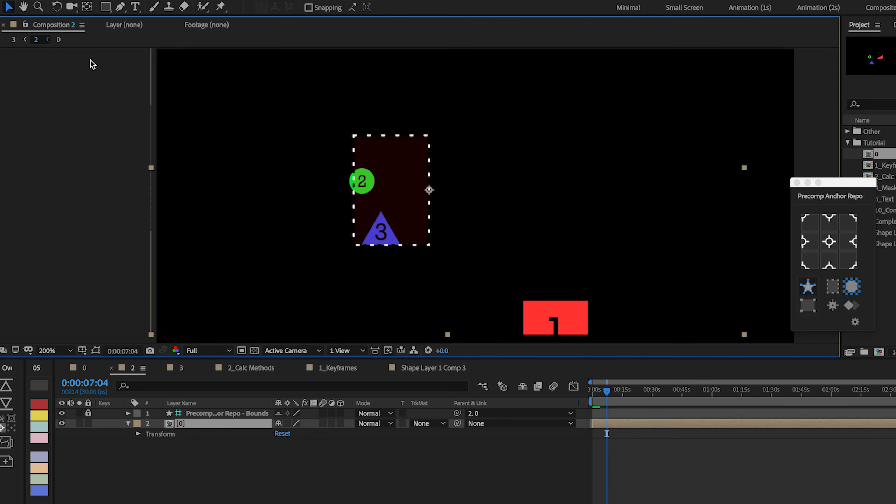
# Turn Collapse Transformations on and off again for precomp [0] to compare its cropped and full contents.
pyautogui.press('.')
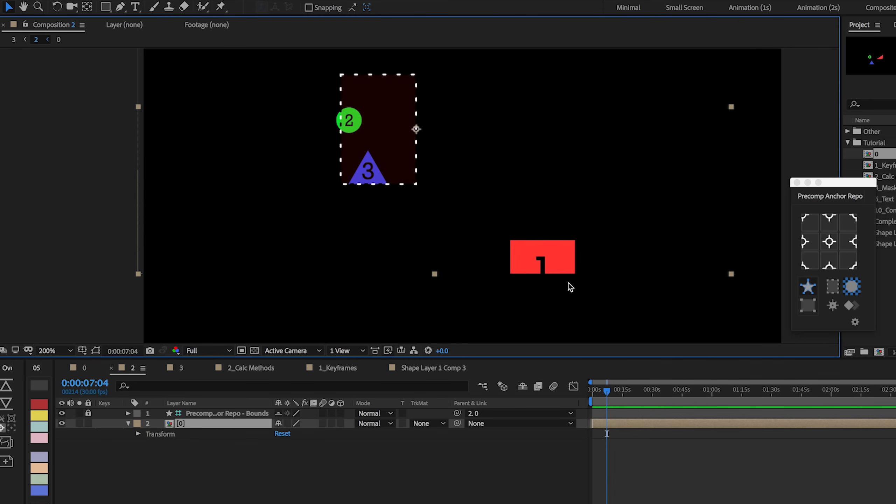
pyautogui.click(230, 425)
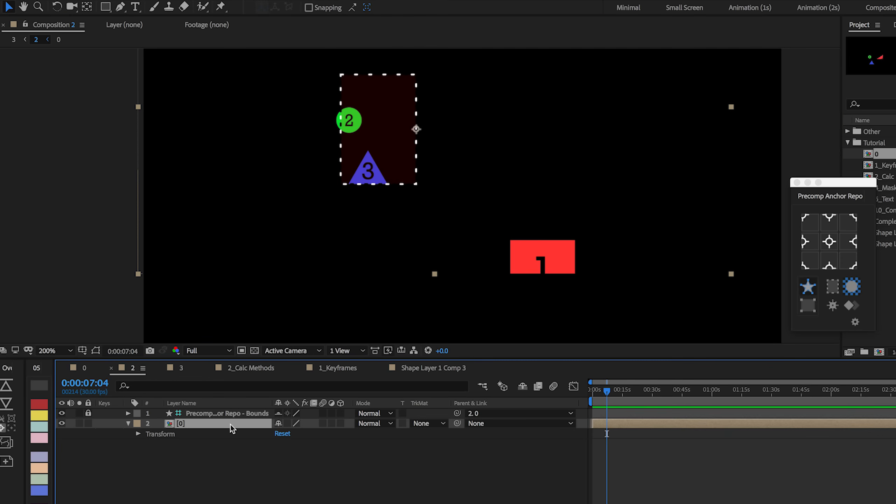
pyautogui.click(287, 425)
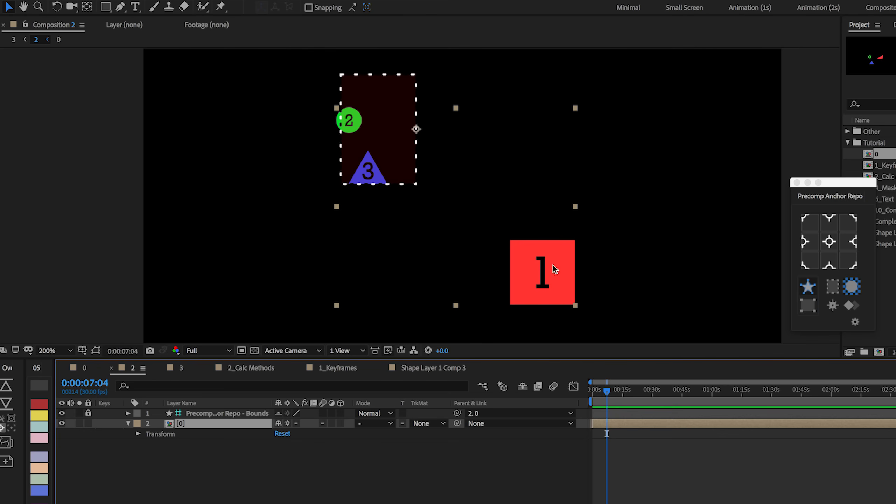
pyautogui.click(287, 424)
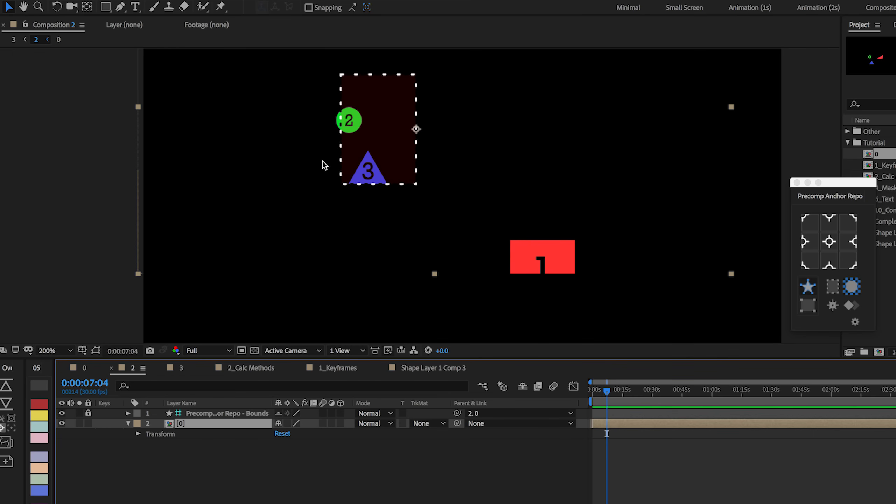
# Regenerate precomp [0]'s bounds overlay, first around its cropped contents and then with the script's collapsed-transformations option enabled.
pyautogui.click(833, 292)
pyautogui.click(833, 292)
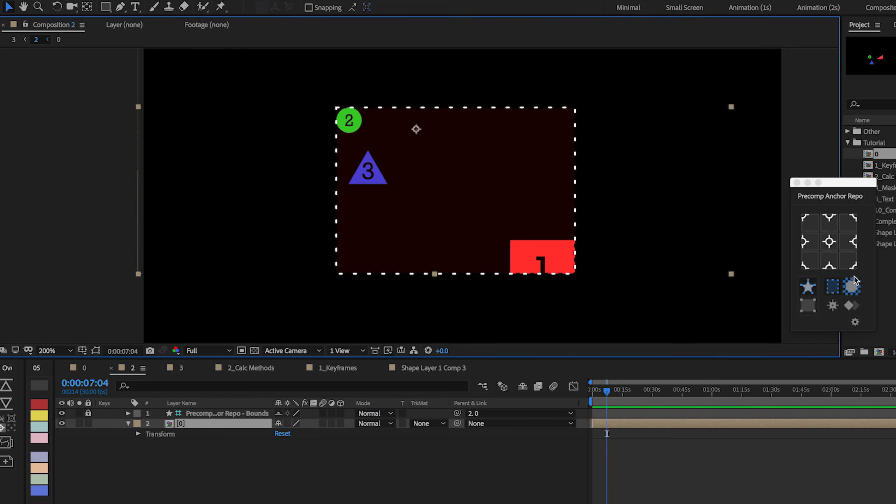
pyautogui.click(834, 306)
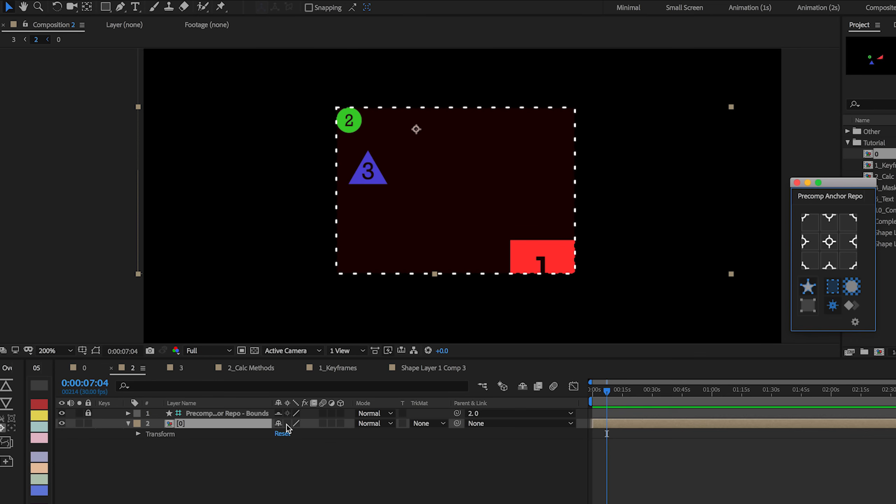
pyautogui.click(833, 287)
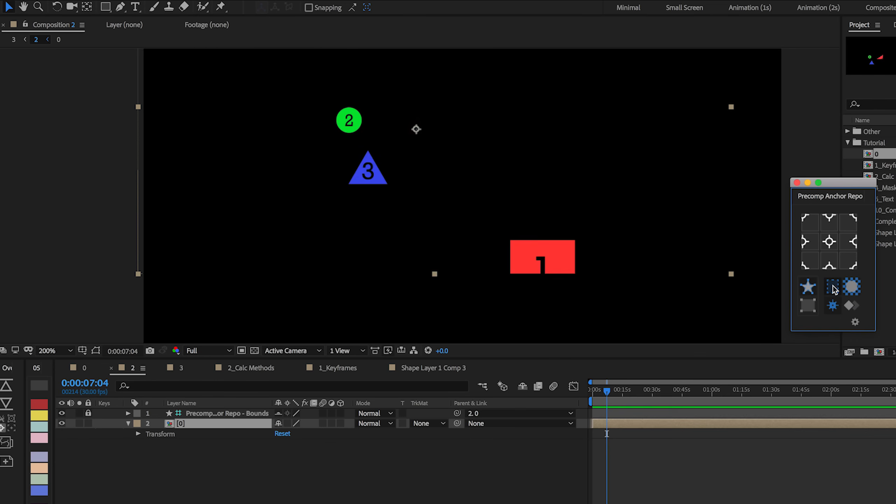
pyautogui.press(',')
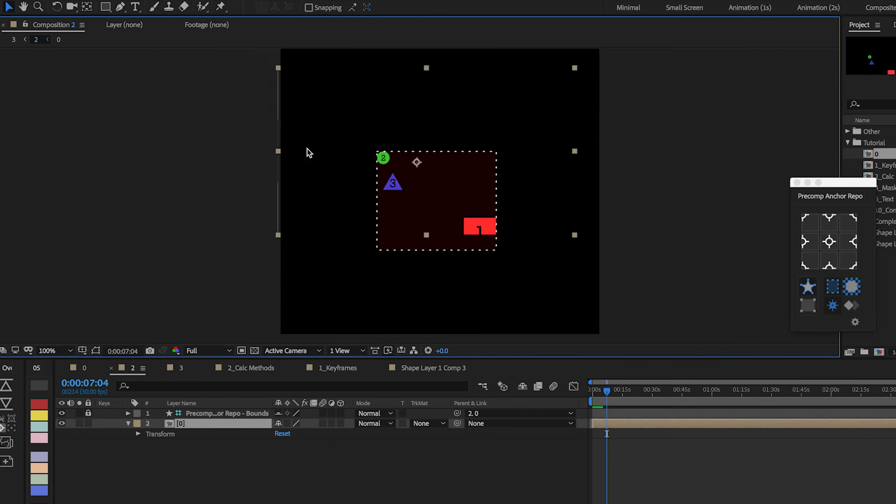
# Move precomp [0] partly past composition 2's left edge, and shift precomp [2] right and down in composition 3.
pyautogui.moveTo(420, 216); pyautogui.dragTo(245, 188)
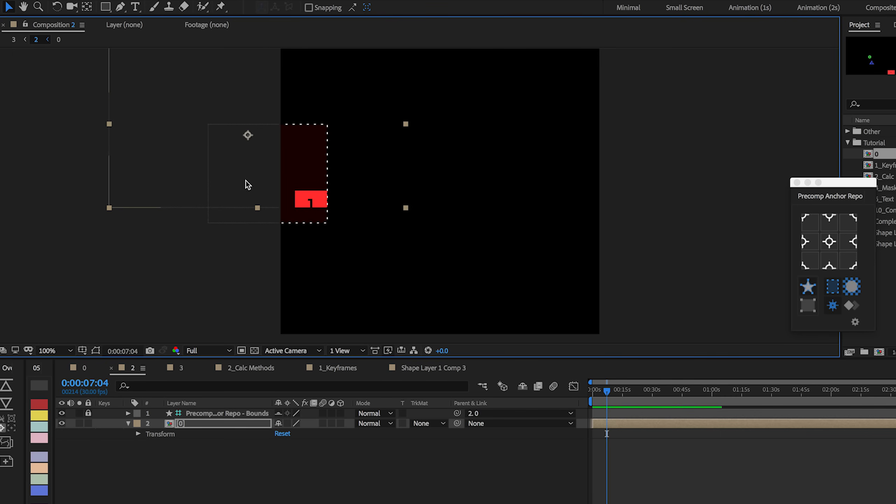
pyautogui.click(13, 40)
pyautogui.click(418, 271)
pyautogui.moveTo(268, 166); pyautogui.dragTo(355, 196)
# With Collapse Transformations off for precomp [2], disable the script's collapsed-transformations option and regenerate the bounds overlay.
pyautogui.click(228, 413)
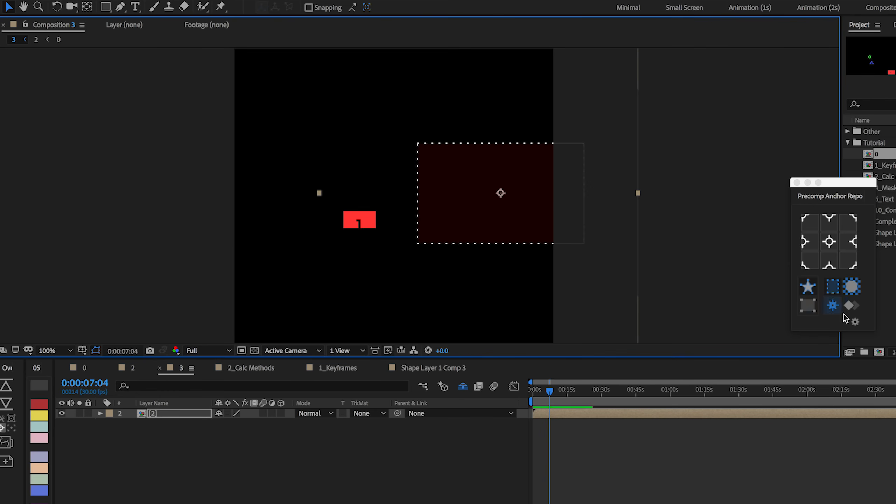
pyautogui.click(837, 289)
pyautogui.click(834, 308)
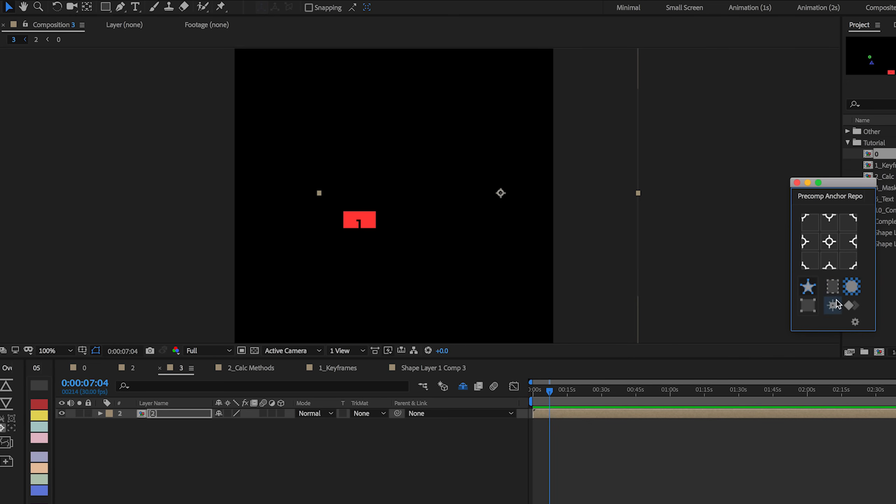
pyautogui.click(833, 287)
pyautogui.press('.')
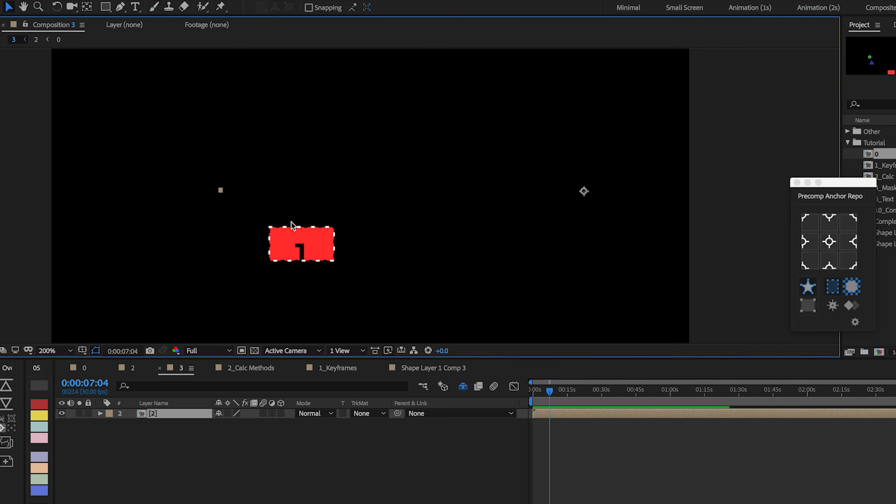
# Move precomp [2]'s anchor point to the centre, left edge and top edge of its visible bounds, ending at the centre.
pyautogui.click(828, 242)
pyautogui.click(810, 242)
pyautogui.click(829, 224)
pyautogui.click(829, 243)
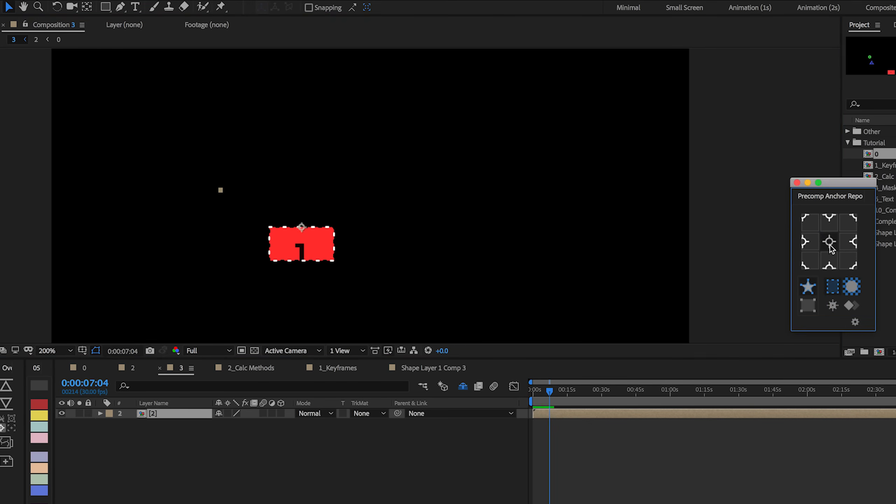
# Enable the script's collapsed-transformations option, centre precomp [2]'s anchor point on its full contents and regenerate the bounds overlay.
pyautogui.click(832, 305)
pyautogui.click(830, 241)
pyautogui.click(828, 285)
pyautogui.click(827, 285)
# Move precomp [2] right within composition 3, and toggle its Collapse Transformations on and off.
pyautogui.scroll(-1, 380, 198)
pyautogui.moveTo(367, 194); pyautogui.dragTo(440, 200)
pyautogui.scroll(1, 430, 198)
pyautogui.click(227, 416)
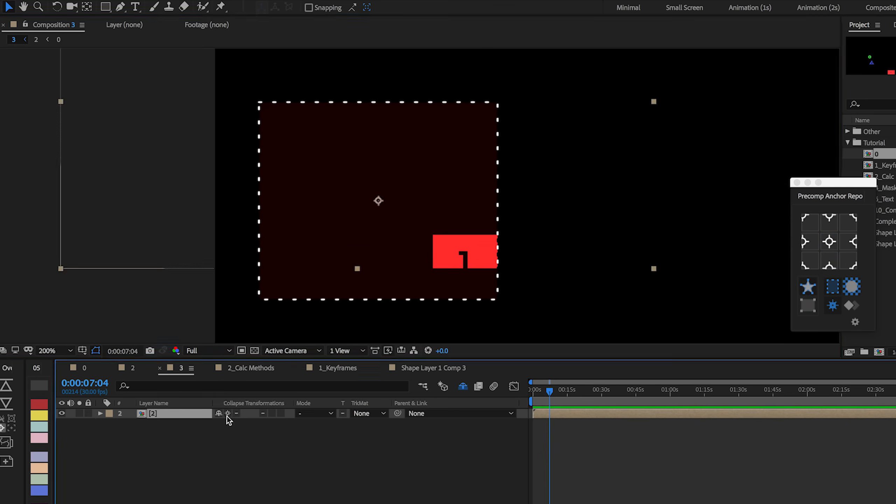
pyautogui.click(227, 416)
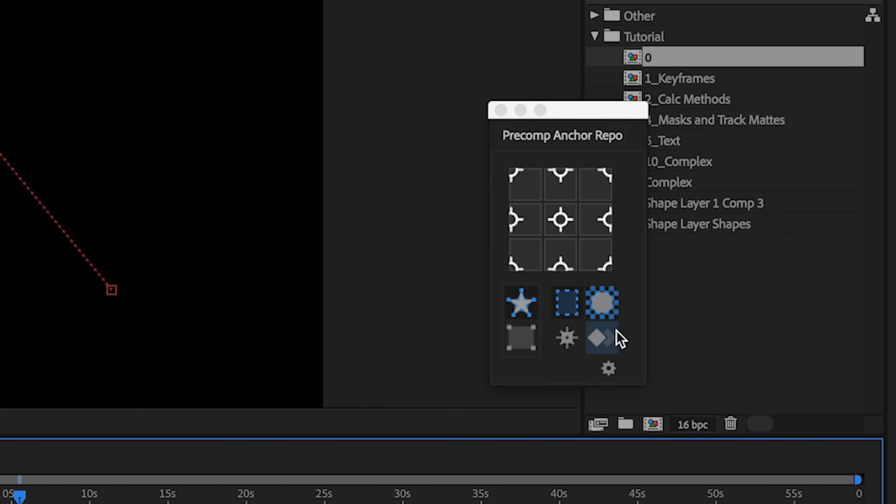
# Cycle the script's keyframe option back to off in 1_Keyframes, and reveal the keys layer's Anchor Point property.
pyautogui.click(613, 350)
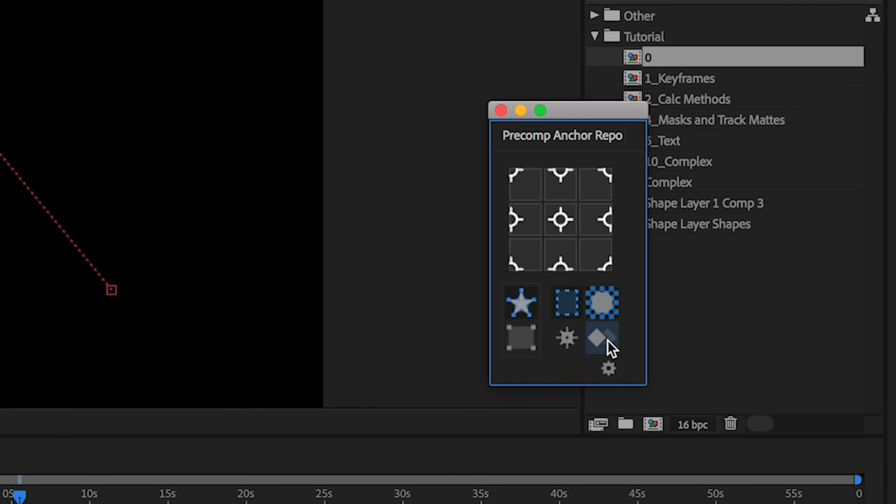
pyautogui.click(606, 343)
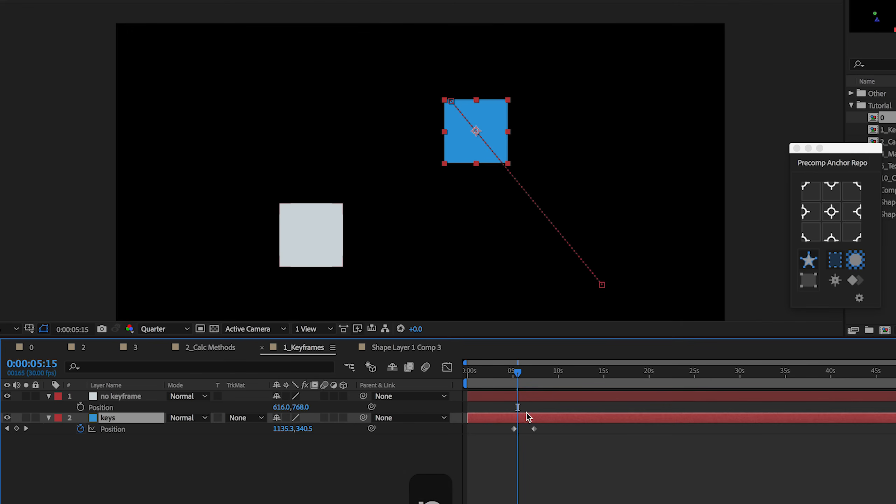
pyautogui.hotkey('shift', 'a')
# Move the no keyframe square to position 592, 786, and select both layers at 0:00:06:04.
pyautogui.click(517, 405)
pyautogui.click(511, 397)
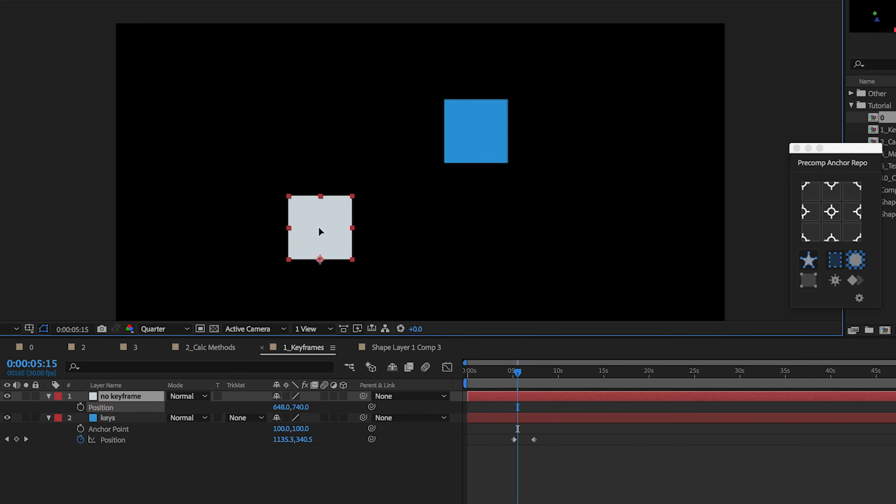
pyautogui.moveTo(319, 226); pyautogui.dragTo(302, 239)
pyautogui.click(453, 142)
pyautogui.moveTo(518, 373)
pyautogui.mouseDown()
pyautogui.moveTo(534, 375)
pyautogui.moveTo(517, 375)
pyautogui.moveTo(532, 381)
pyautogui.moveTo(525, 376)
pyautogui.mouseUp()
pyautogui.click(537, 395)
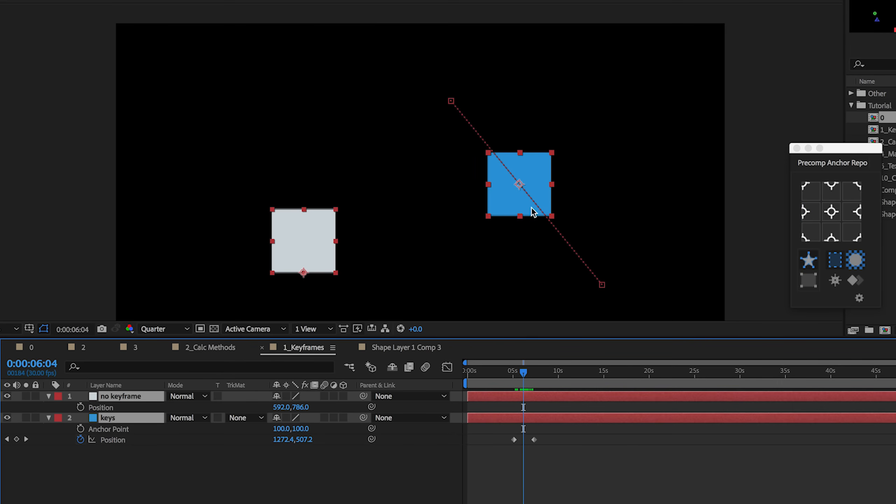
# With the keyframe option off, try the left-edge and centre anchor positions on both selected layers.
pyautogui.click(814, 212)
pyautogui.click(830, 212)
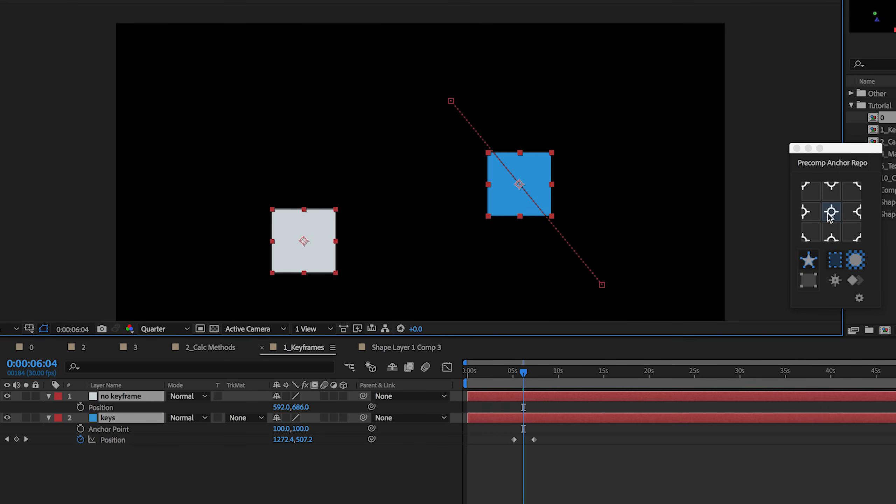
pyautogui.click(828, 195)
pyautogui.click(834, 223)
pyautogui.click(849, 226)
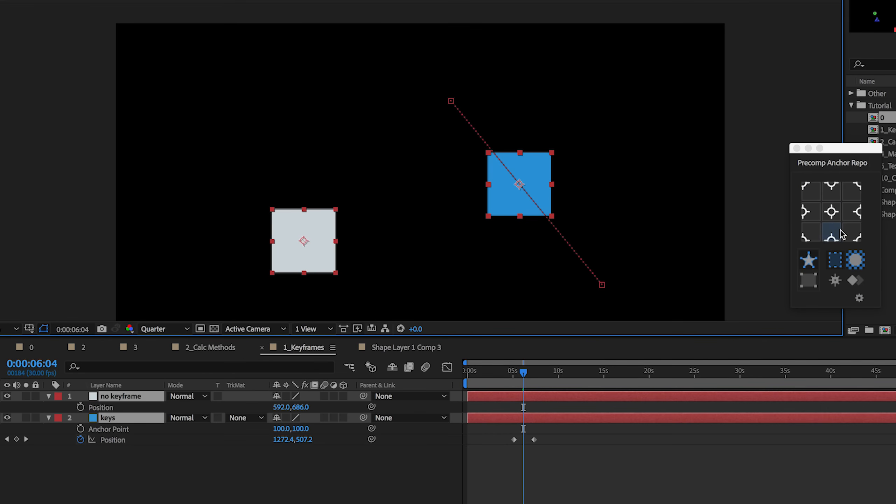
# Enable the single-keyframe option and move both layers' anchor points to the left edge and the right edge at 0:00:06:04.
pyautogui.click(860, 282)
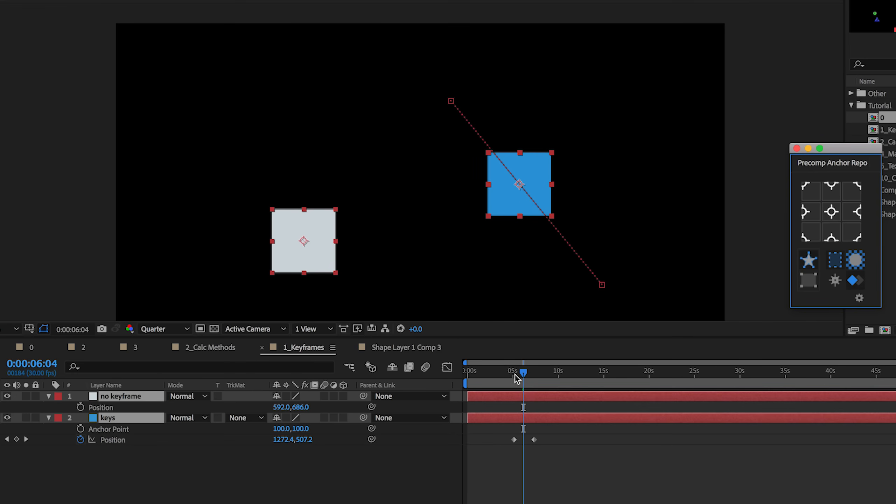
pyautogui.click(810, 212)
pyautogui.click(854, 212)
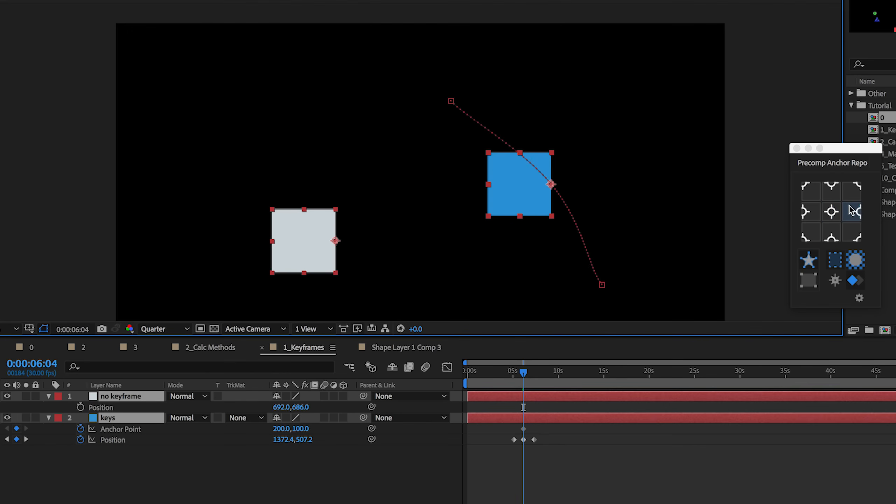
# Preview the keys square's motion around 0:00:06:04 to examine how the single added keyframe affects its path.
pyautogui.click(518, 381)
pyautogui.press('space')
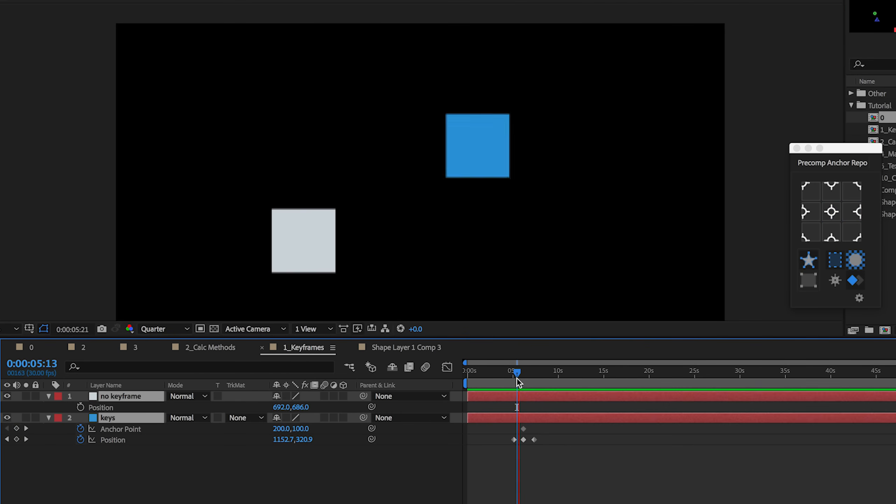
pyautogui.press('space')
pyautogui.click(518, 378)
pyautogui.press('k')
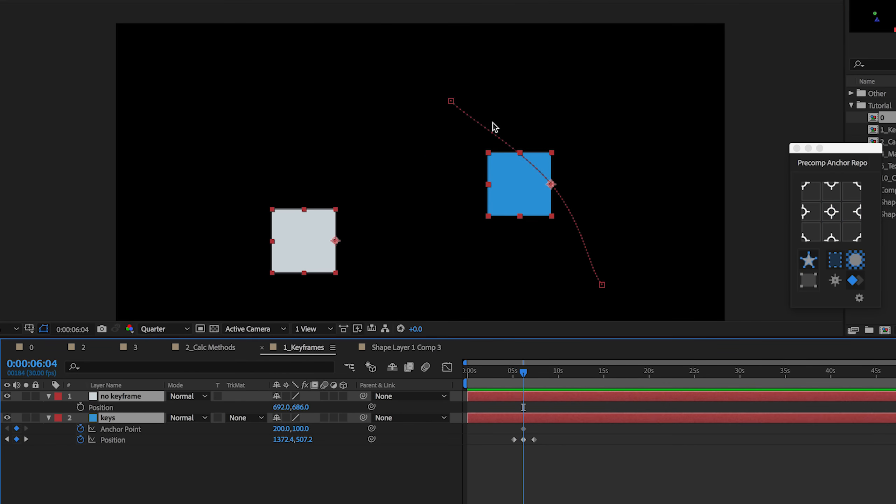
pyautogui.click(514, 371)
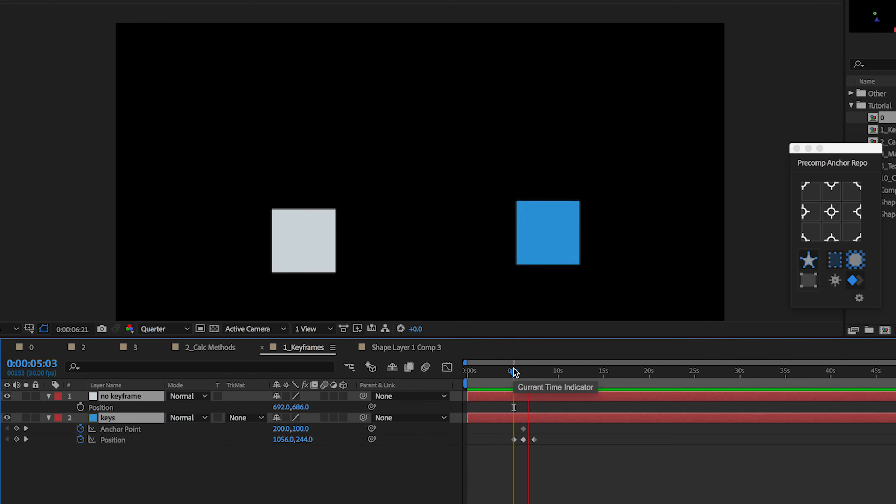
pyautogui.press('space')
pyautogui.press('j')
# Undo the right-edge anchor change on both layers and preview the keys square's motion.
pyautogui.press('super+z')
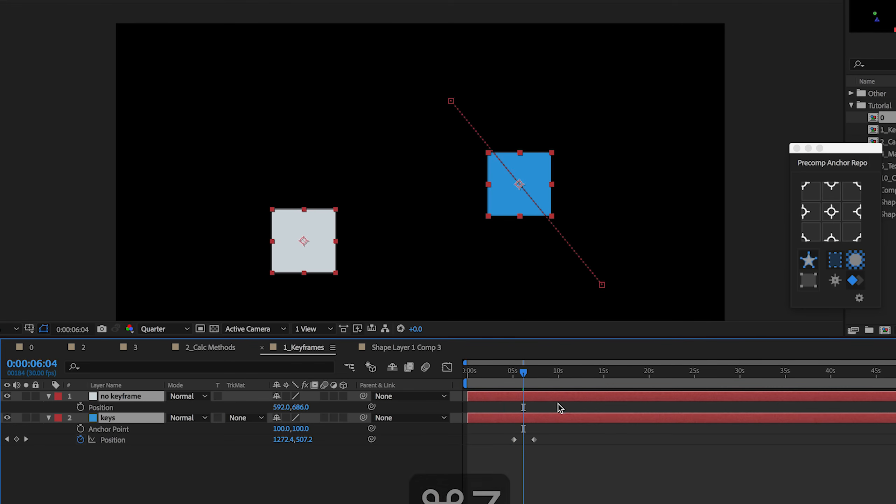
pyautogui.click(519, 370)
pyautogui.press('space')
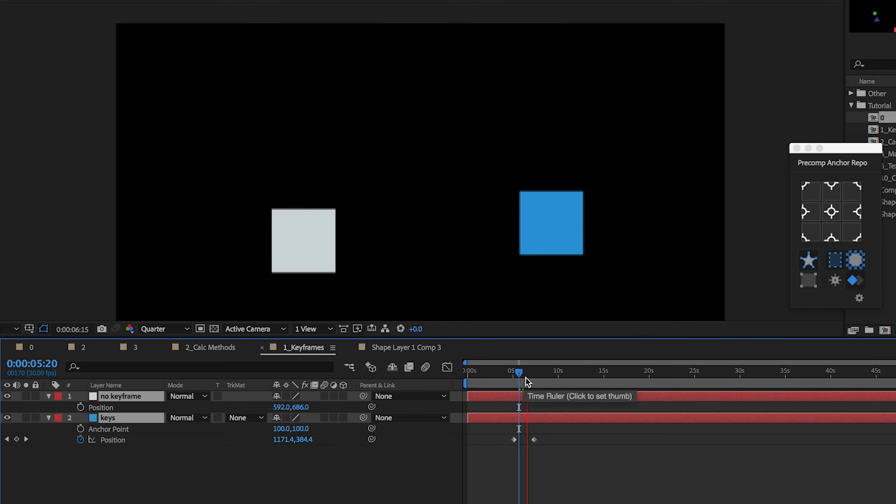
pyautogui.press('space')
# At 0:00:06:03, switch to the double-keyframe option and move both layers' anchor points to the right edge.
pyautogui.click(525, 378)
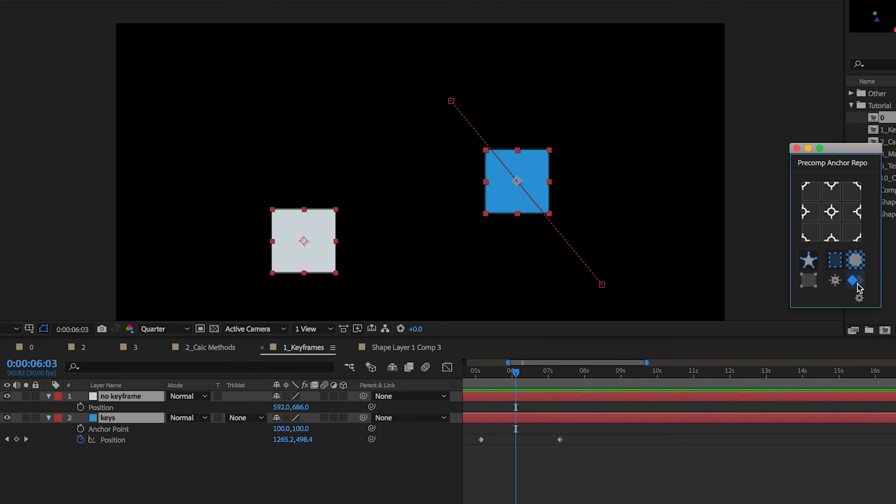
pyautogui.click(857, 283)
pyautogui.click(860, 211)
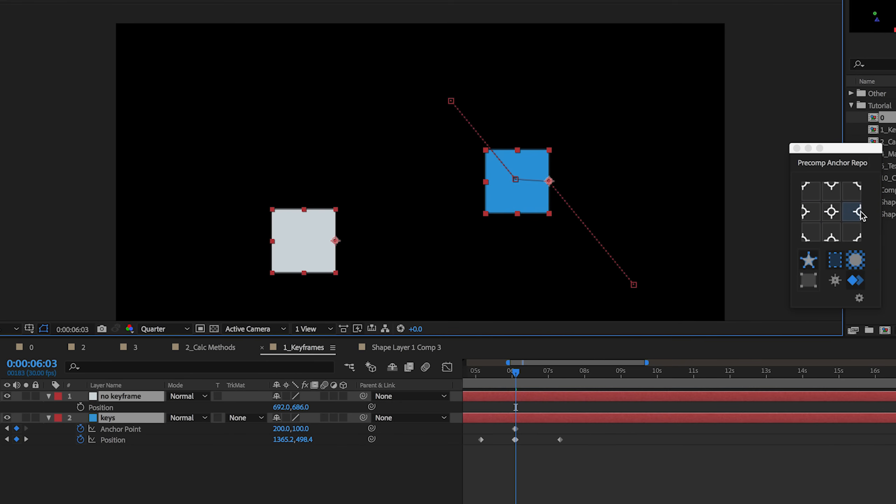
# Examine the paired Anchor Point and Position keyframes around 0:00:06:03 up close, and preview the keys square's motion.
pyautogui.press(';')
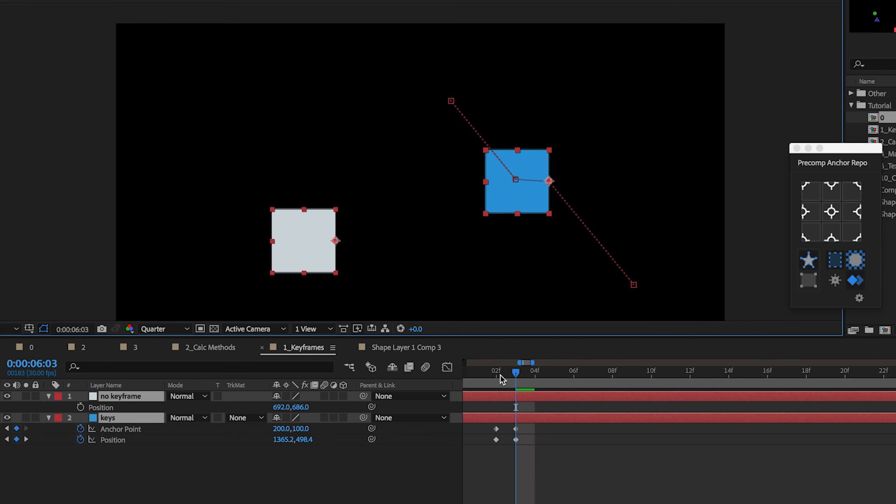
pyautogui.press('-')
pyautogui.press('-')
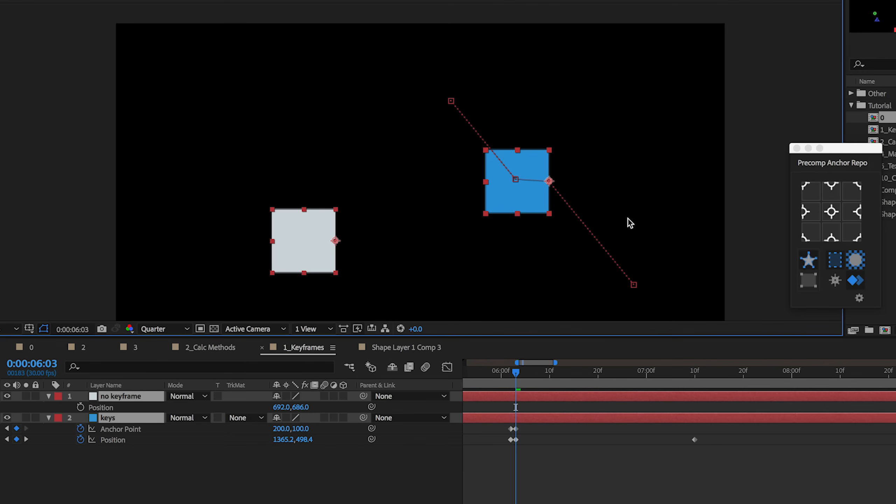
pyautogui.press('-')
pyautogui.press('-')
pyautogui.moveTo(535, 405); pyautogui.dragTo(564, 405)
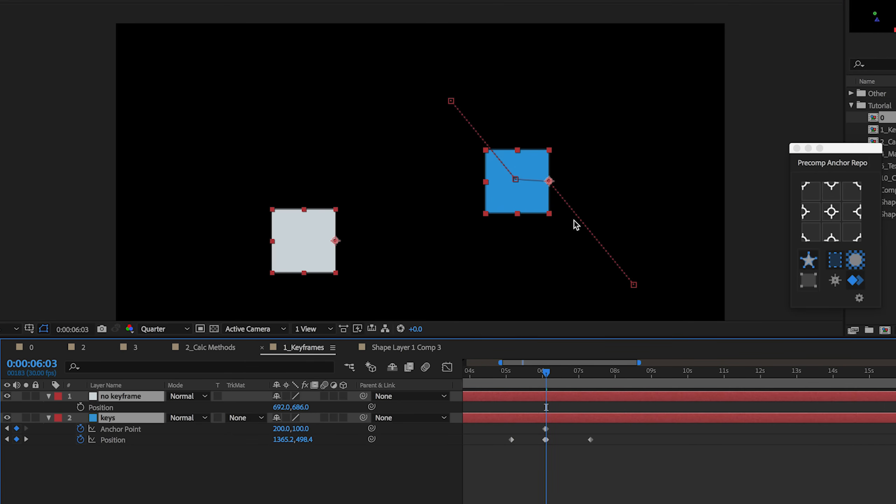
pyautogui.click(520, 373)
pyautogui.press('space')
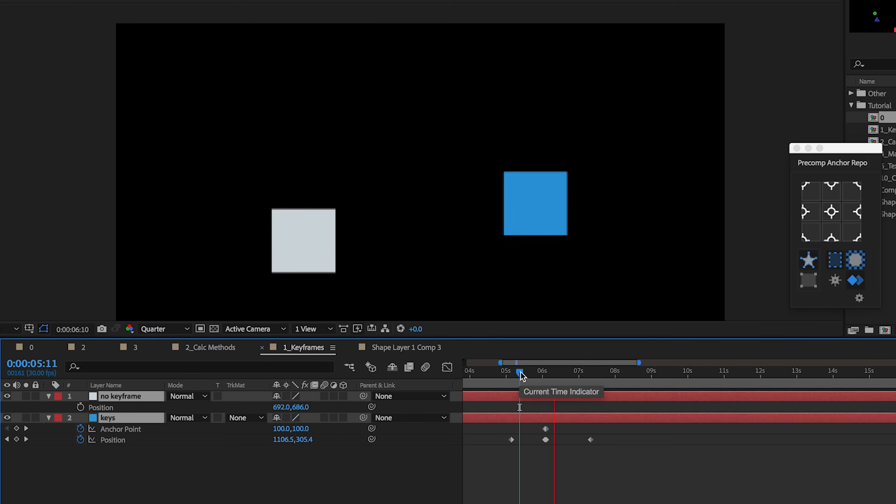
pyautogui.press('space')
# Scrub the time from 0:00:06:18 back to 0:00:05:13 to examine the keys square's motion around the paired keyframes.
pyautogui.click(561, 375)
pyautogui.moveTo(567, 380)
pyautogui.mouseDown()
pyautogui.moveTo(580, 380)
pyautogui.moveTo(539, 381)
pyautogui.moveTo(564, 380)
pyautogui.mouseUp()
pyautogui.click(808, 212)
pyautogui.moveTo(564, 373); pyautogui.dragTo(523, 378)
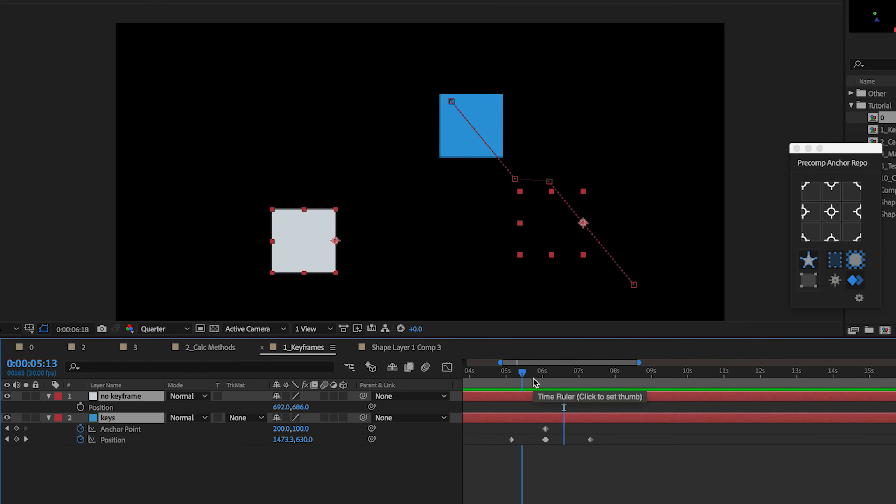
# Undo the anchor changes and, at 0:00:06:09 with keyframed layers ignored, try to move the keys square to the composition's right edge.
pyautogui.press('super+z')
pyautogui.press('super+z')
pyautogui.click(554, 374)
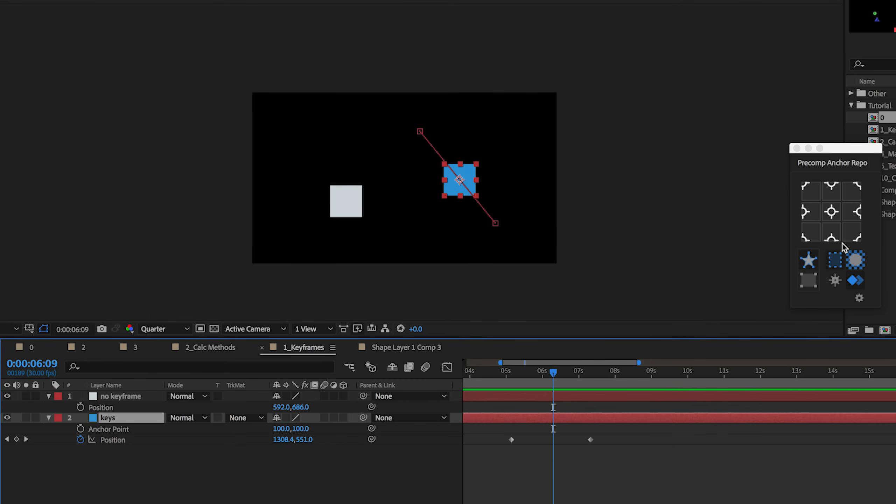
pyautogui.click(858, 282)
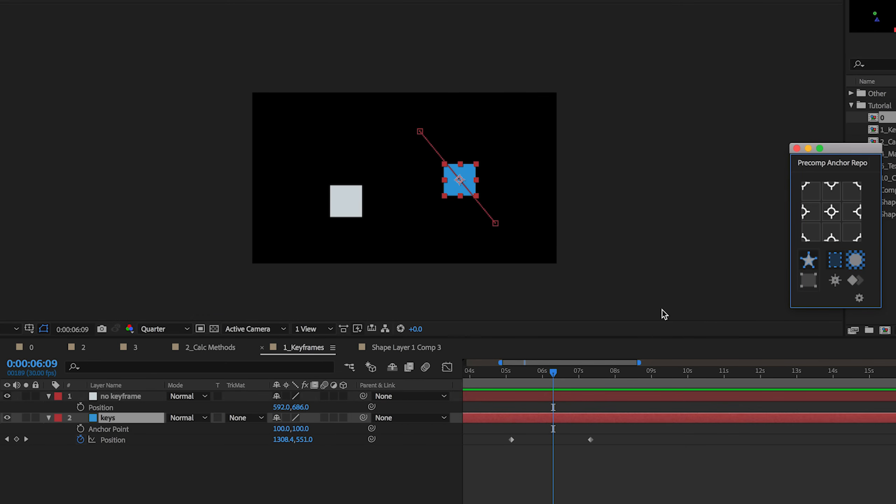
pyautogui.click(852, 212)
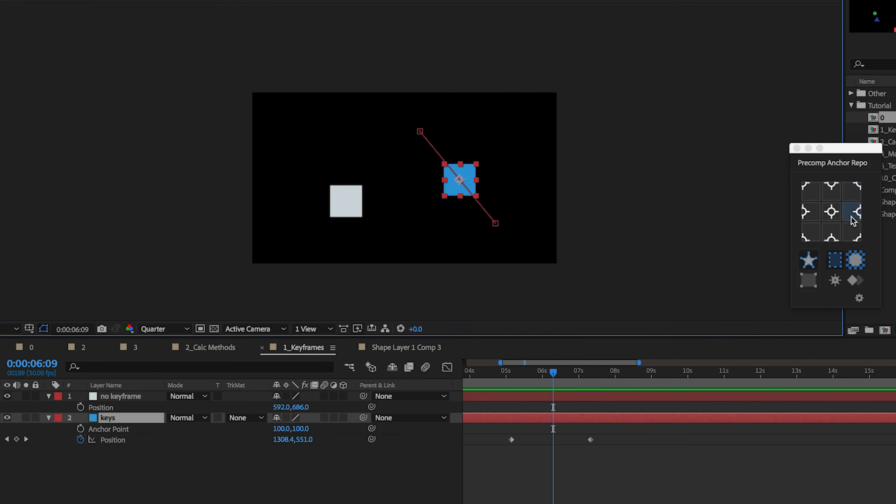
# Try moving the keys square to the composition's top-right corner with the single-keyframe option, preview its motion, and undo the move.
pyautogui.click(853, 281)
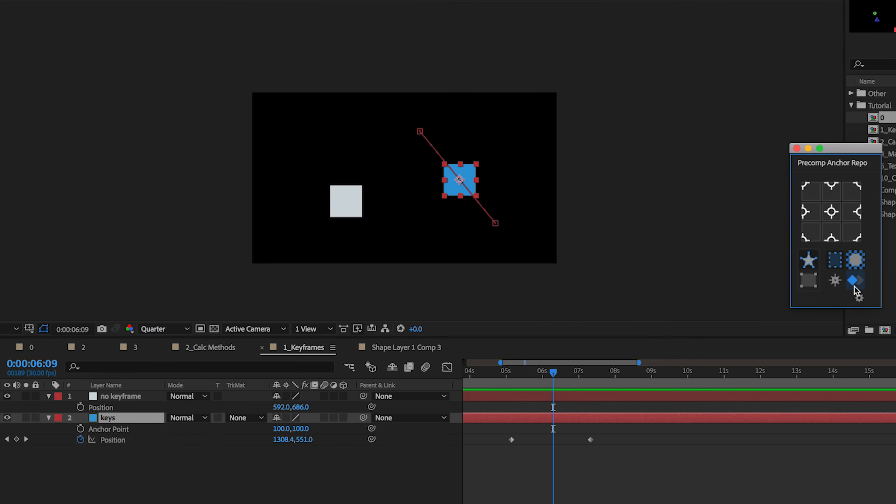
pyautogui.click(857, 193)
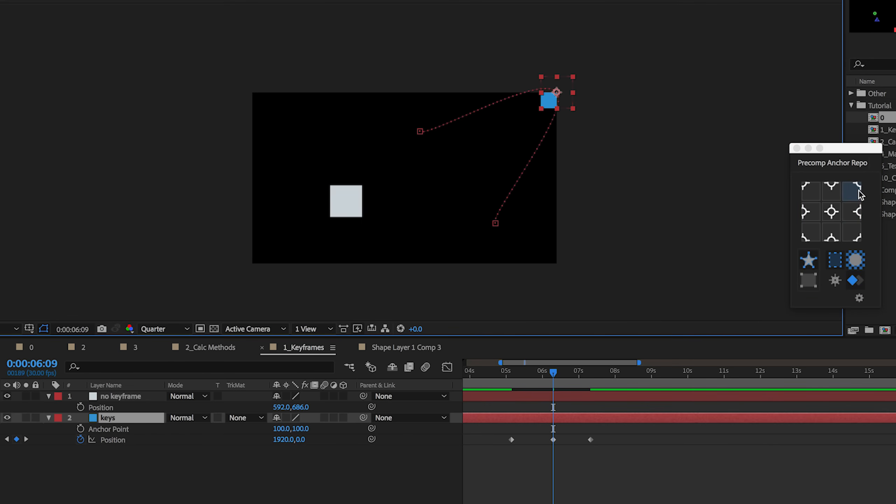
pyautogui.moveTo(553, 371); pyautogui.dragTo(539, 373)
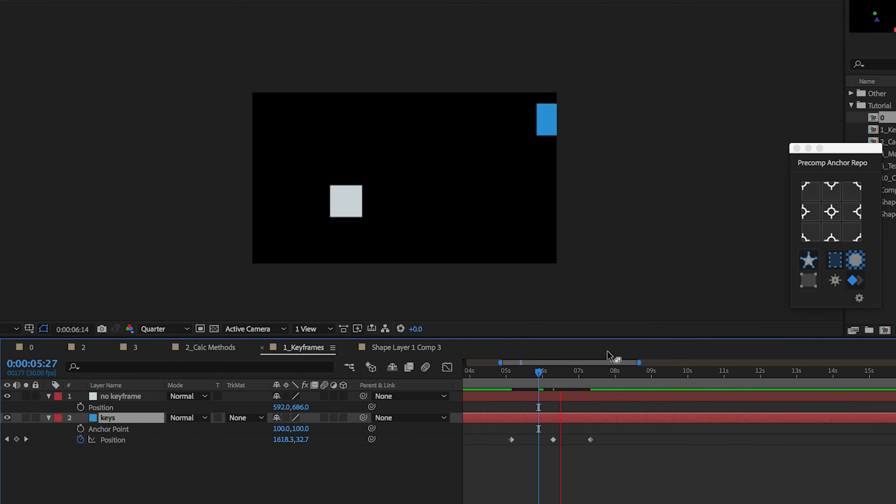
pyautogui.press('super+z')
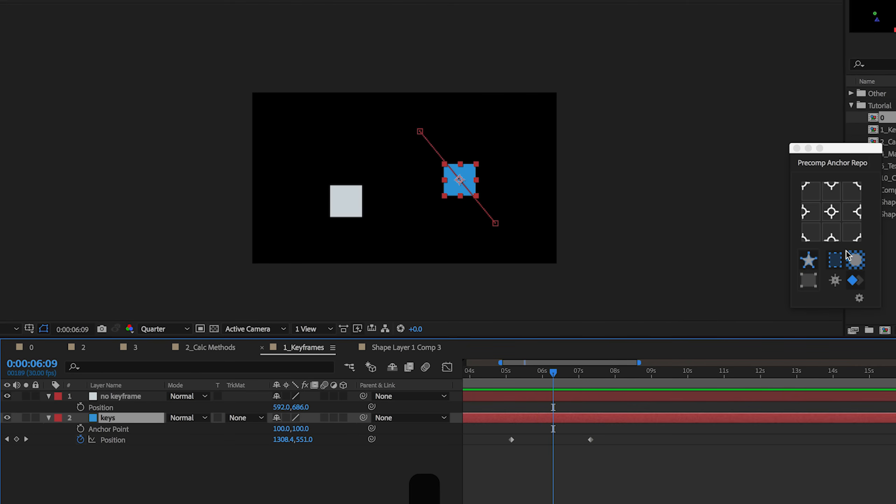
# Switch to the double-keyframe option, move the keys square to the composition's top-right corner, and scrub around the paired keyframes.
pyautogui.click(870, 288)
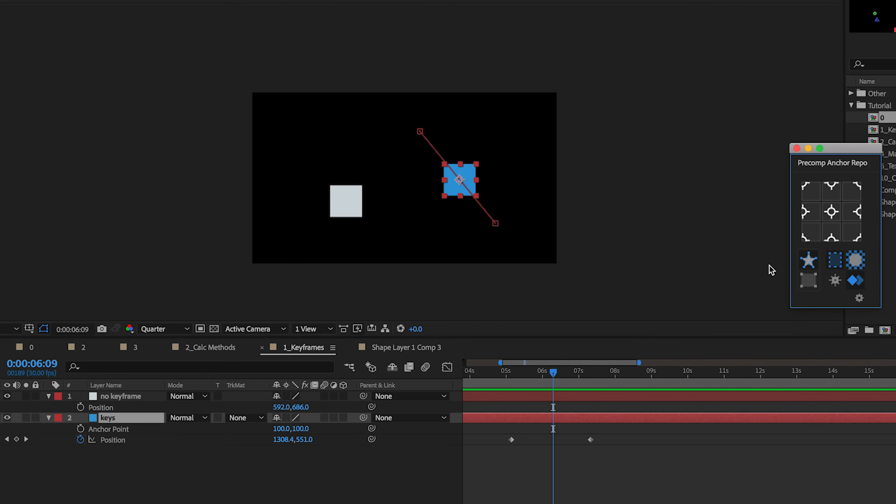
pyautogui.click(852, 194)
pyautogui.moveTo(561, 372); pyautogui.dragTo(550, 375)
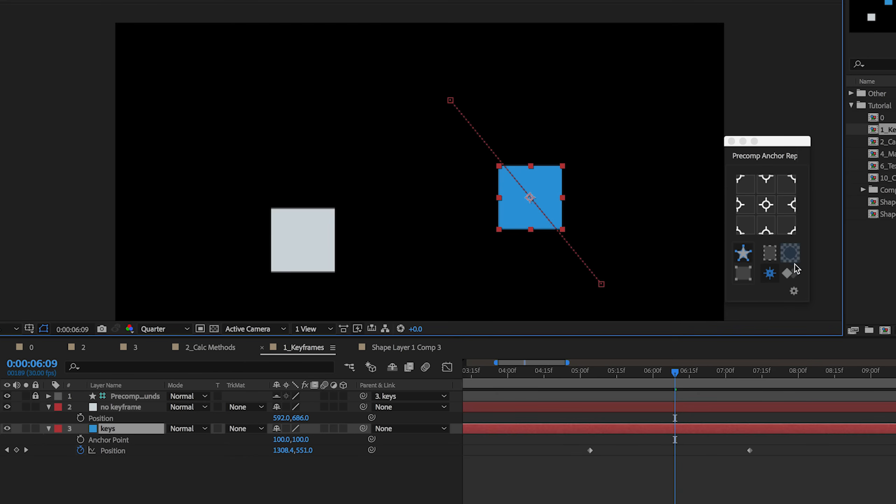
# Go to 0:00:08:04, select both the no keyframe and keys layers, and show only their Position properties.
pyautogui.click(808, 371)
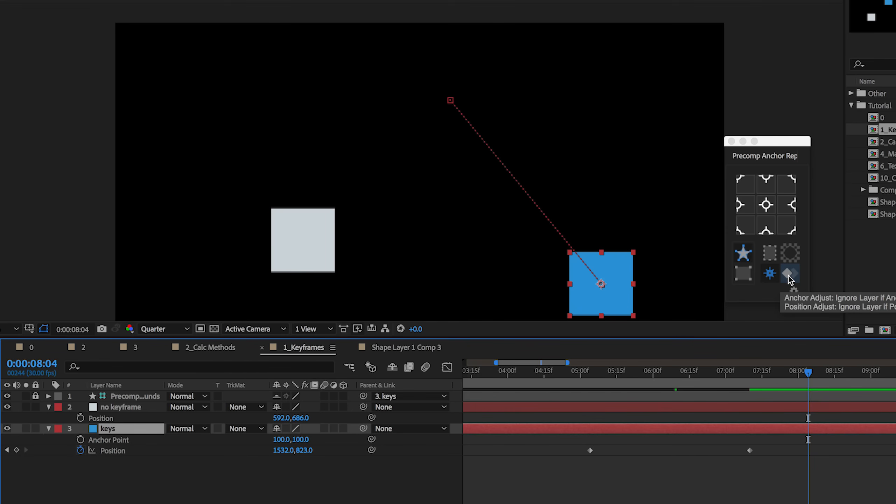
pyautogui.keyDown('shift'); pyautogui.click(751, 410); pyautogui.keyUp('shift')
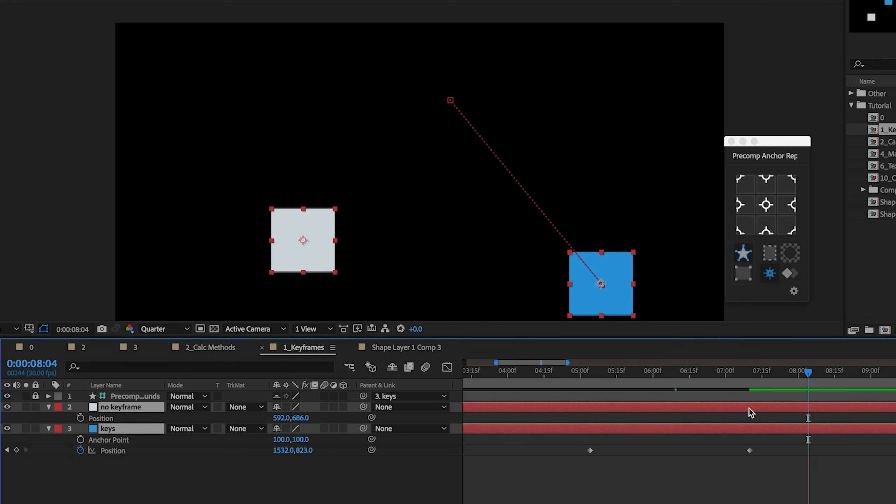
pyautogui.press('p')
pyautogui.press('p')
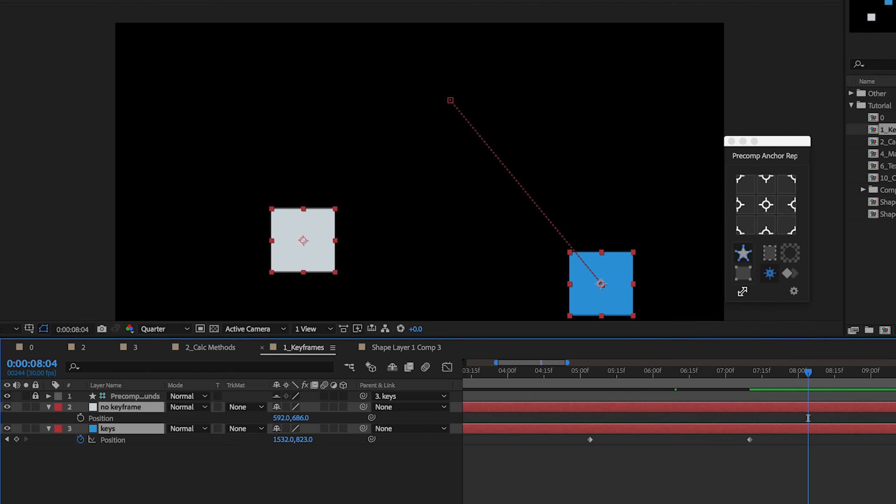
# Add single Anchor Point and Position keyframes to both layers with the script's one-keyframe option, and reveal the keyframed properties.
pyautogui.click(790, 278)
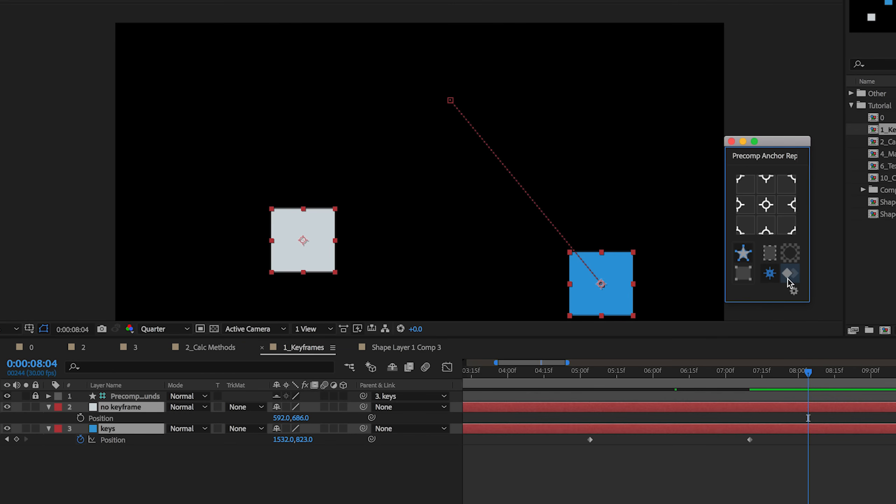
pyautogui.click(790, 279)
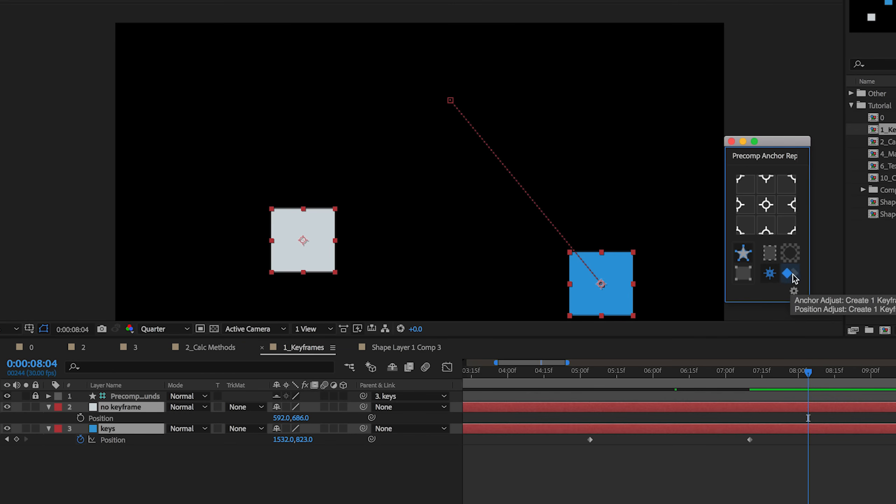
pyautogui.click(789, 277)
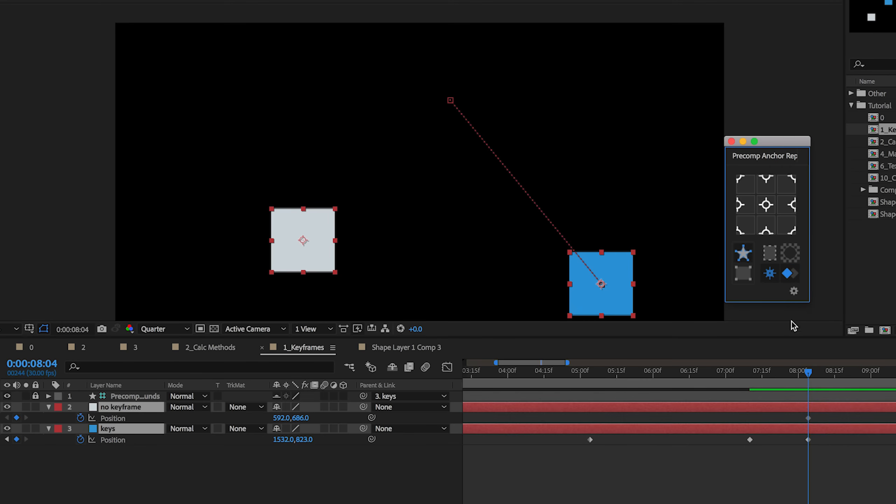
pyautogui.press('=')
pyautogui.press('=')
pyautogui.press('=')
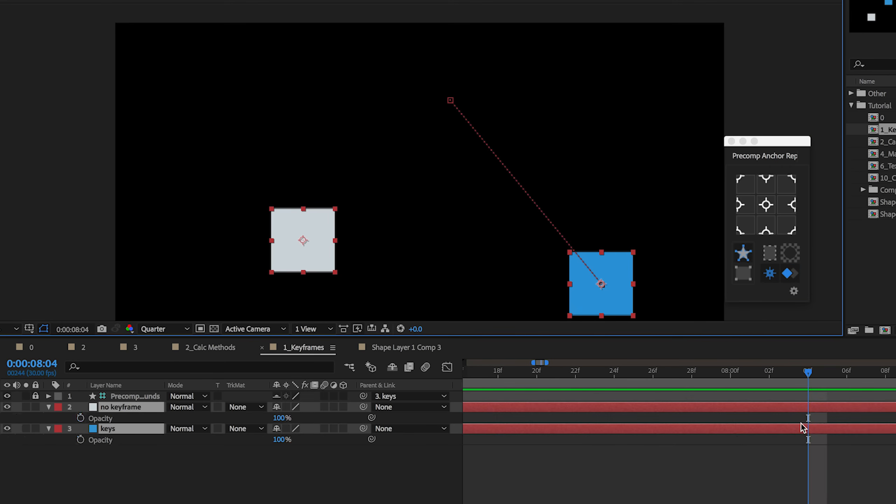
pyautogui.press('u')
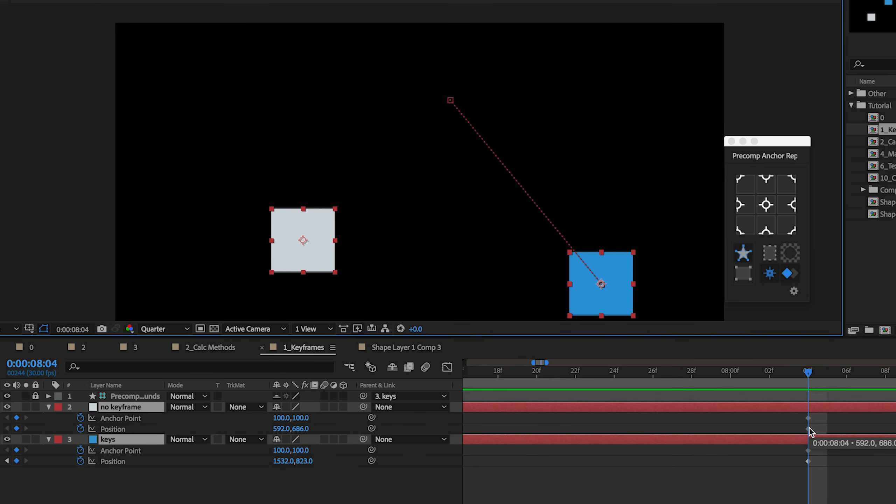
# Undo the single keyframes and add paired Anchor Point and Position keyframes one frame apart to both layers with the double-keyframe option.
pyautogui.press('super+z')
pyautogui.click(806, 378)
pyautogui.click(796, 274)
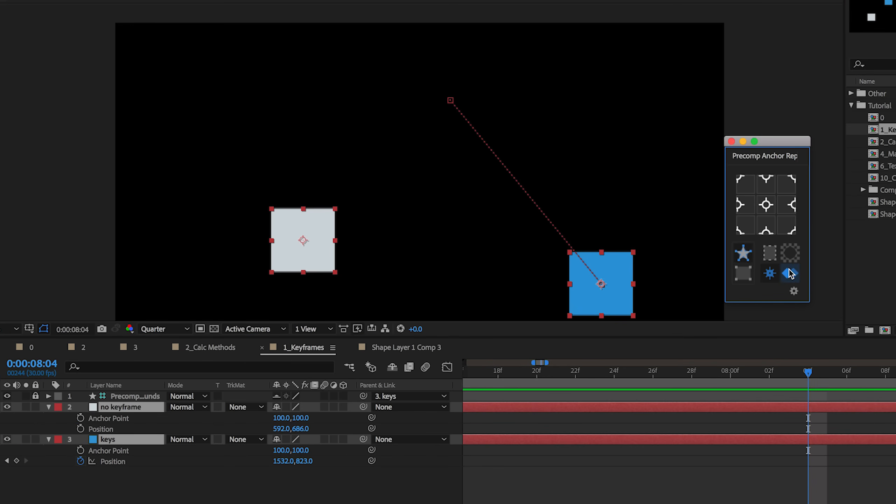
pyautogui.click(790, 274)
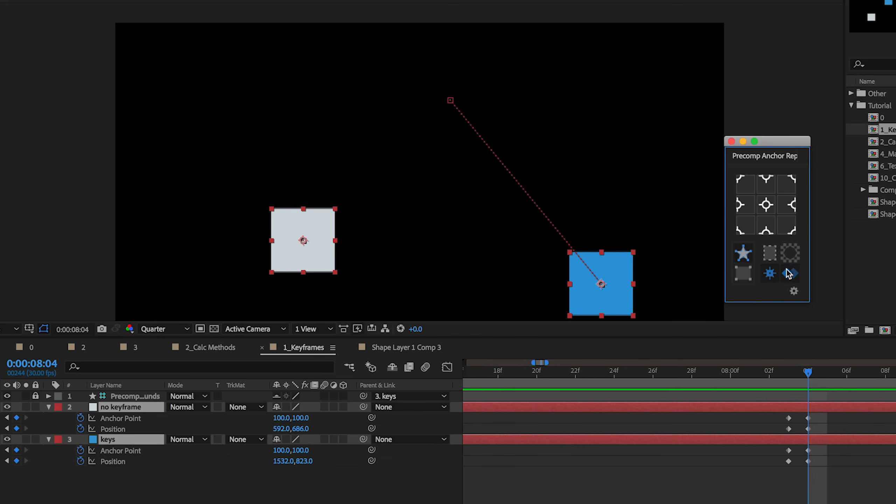
pyautogui.moveTo(809, 372); pyautogui.dragTo(829, 374)
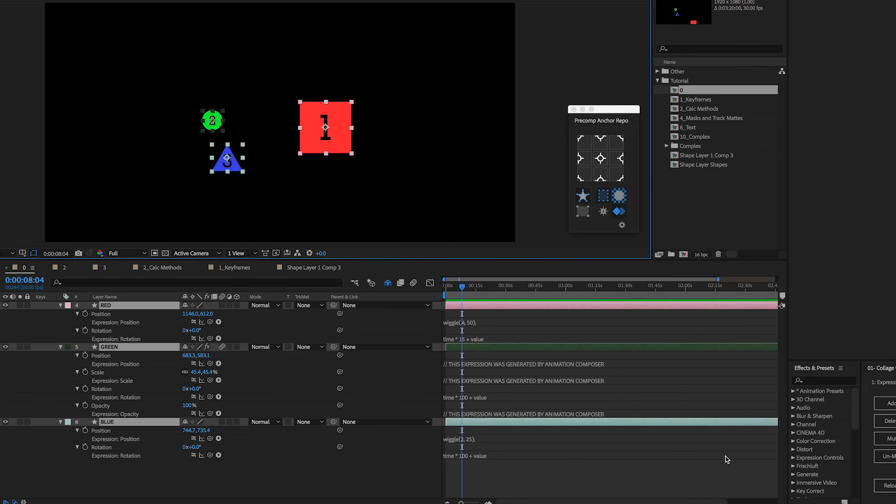
# Re-enable the expressions on the RED, GREEN and BLUE layers and look through the animated properties in the timeline.
pyautogui.click(893, 457)
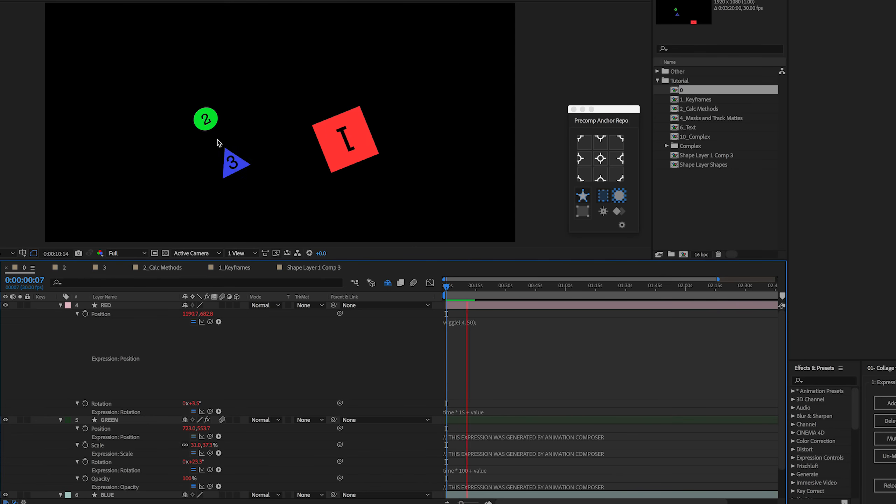
pyautogui.scroll(-2, 463, 413)
pyautogui.click(473, 388)
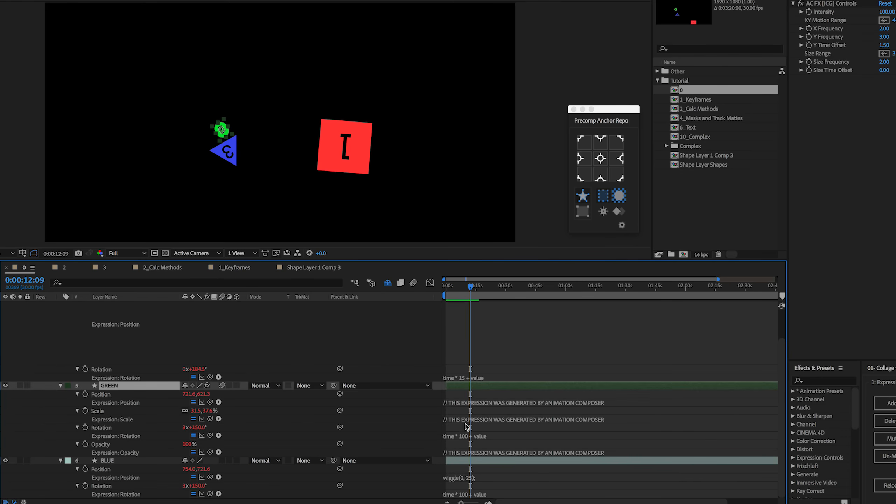
pyautogui.scroll(2, 460, 317)
# Move the RED layer's anchor point to its top edge and check the result at another point in time.
pyautogui.click(460, 306)
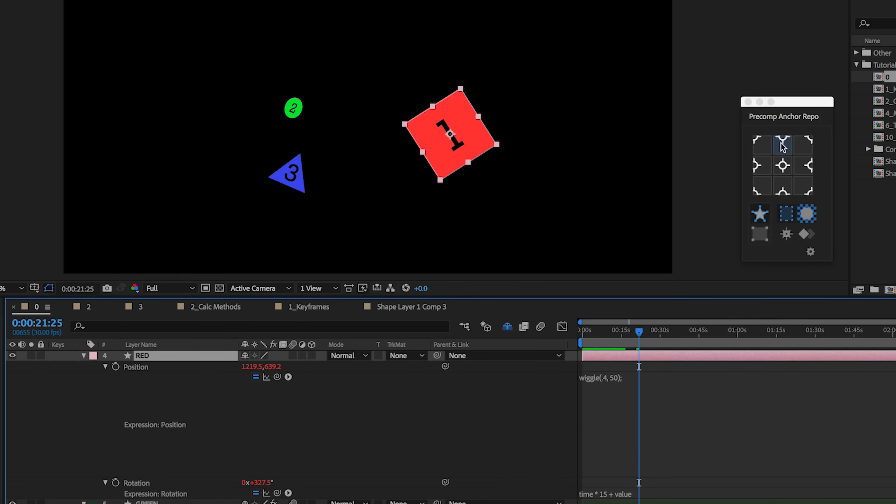
pyautogui.click(782, 145)
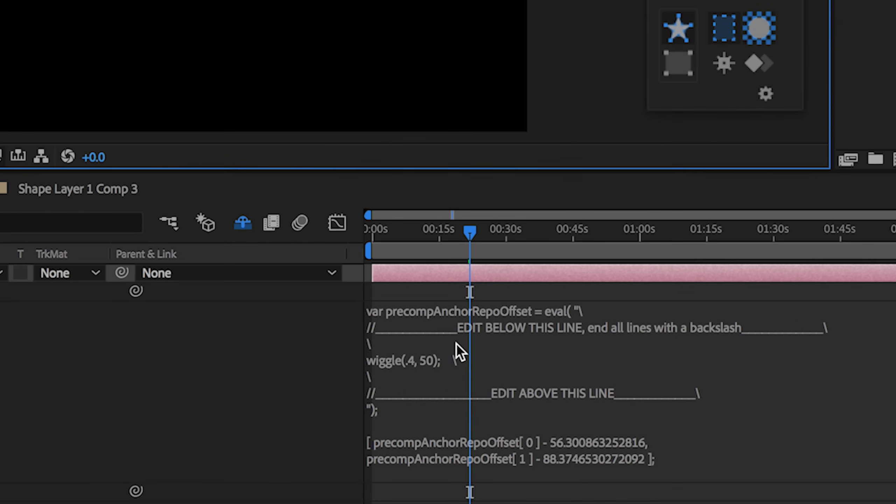
pyautogui.click(655, 233)
# Open the RED layer's Position expression and highlight the original wiggle(.4, 50); code inside the script's offset wrapper.
pyautogui.click(403, 312)
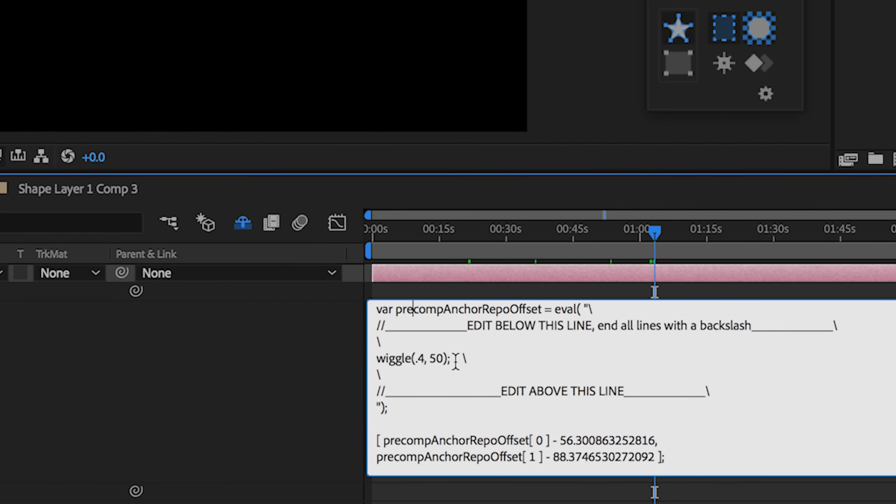
pyautogui.moveTo(456, 359); pyautogui.dragTo(376, 359)
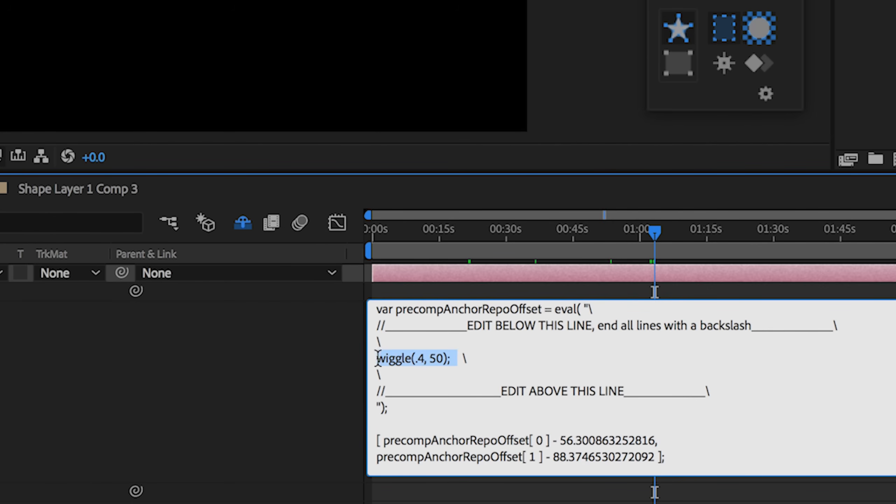
pyautogui.click(444, 356)
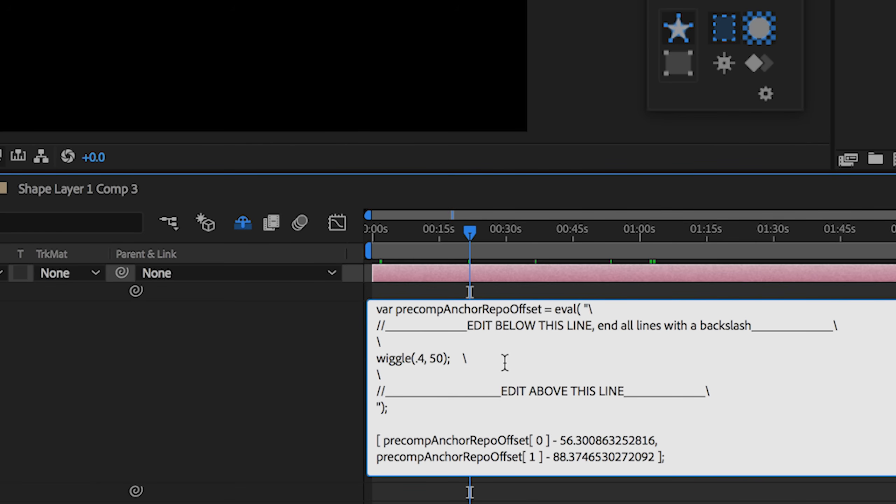
# Insert an empty line without a trailing backslash below wiggle(.4, 50); in the RED Position expression and apply it.
pyautogui.press('Return')
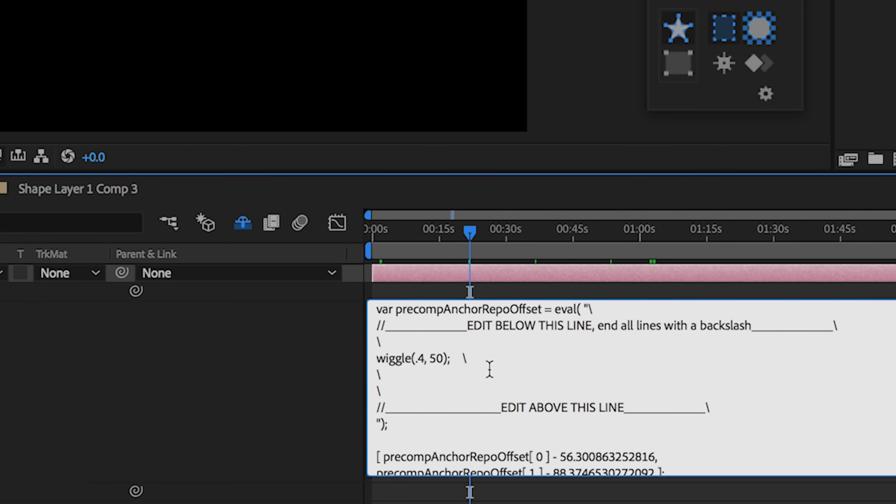
pyautogui.press('BackSpace')
pyautogui.click(297, 366)
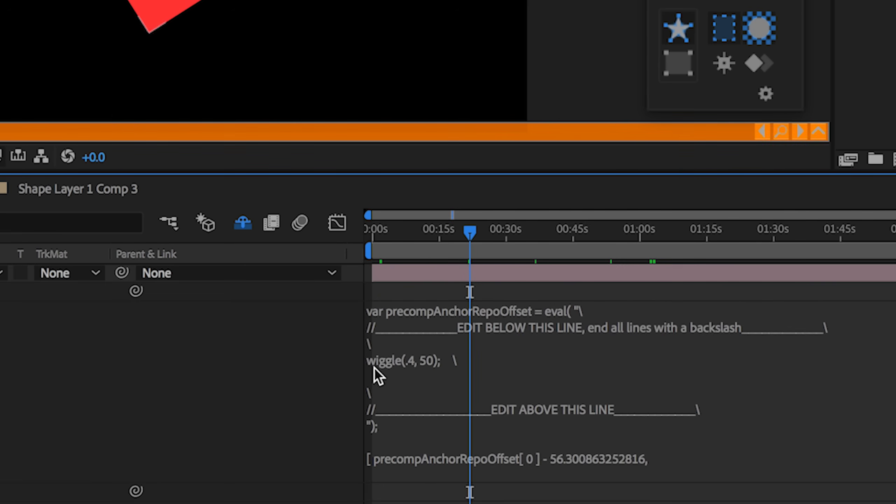
# Add the missing backslash to the empty line below wiggle(.4, 50); and apply the corrected Position expression.
pyautogui.click(422, 371)
pyautogui.click(422, 370)
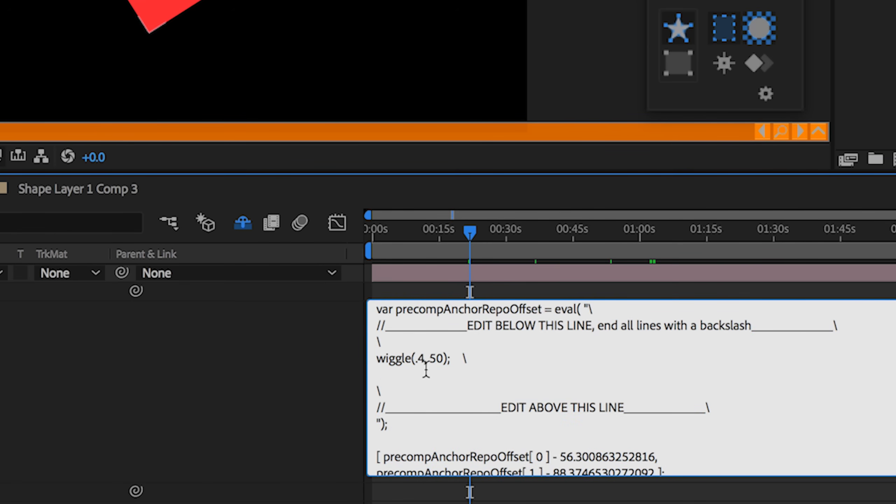
pyautogui.write('\\')
pyautogui.click(341, 395)
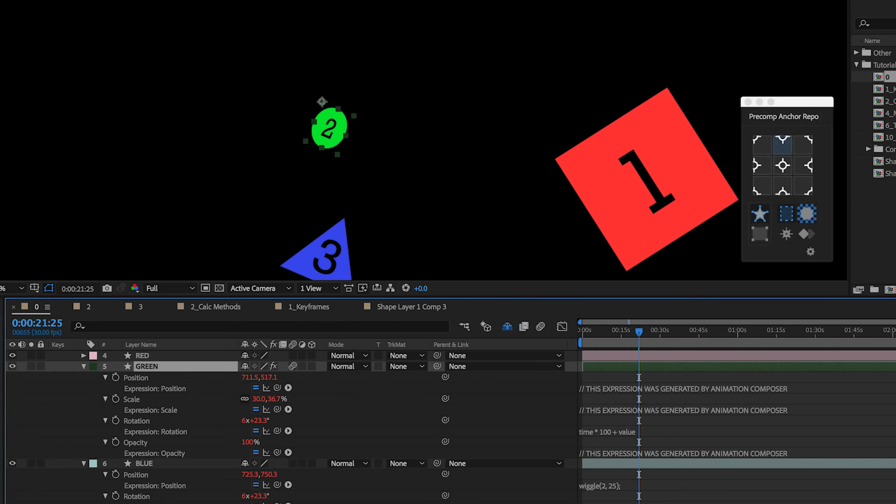
# Try different anchor point positions on the GREEN layer, including its top edge, and finish at its center.
pyautogui.scroll(2, 497, 122)
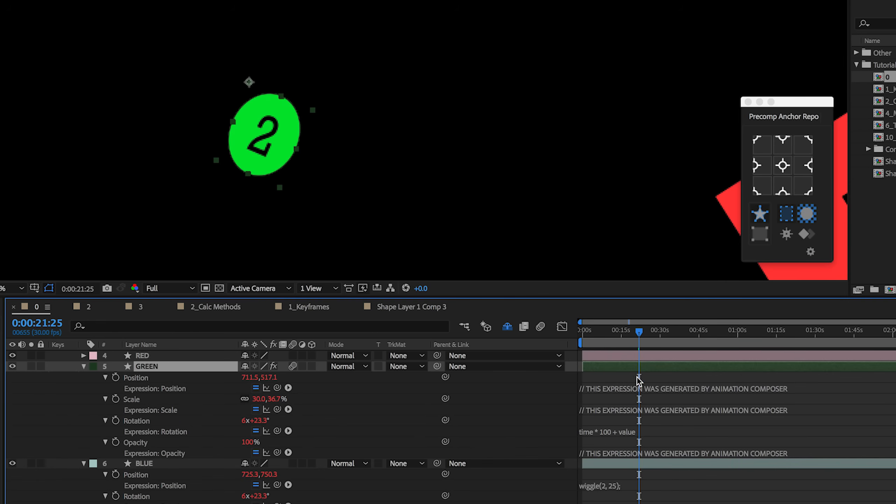
pyautogui.click(784, 184)
pyautogui.click(787, 167)
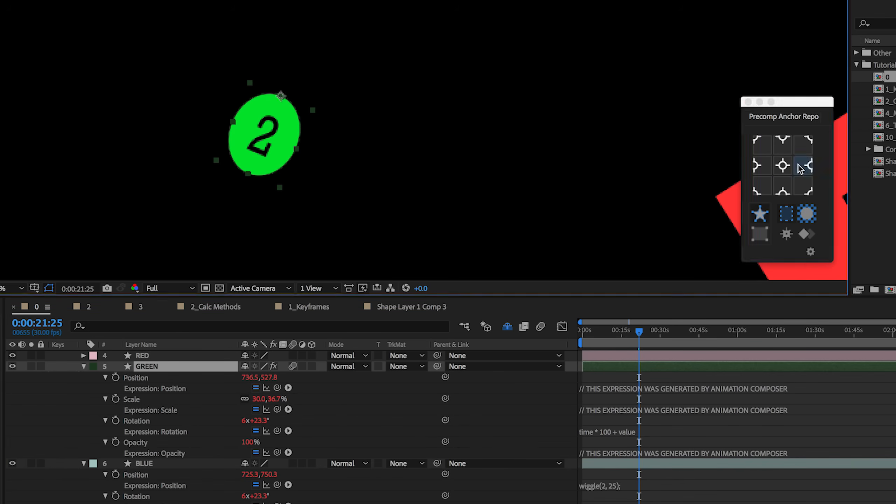
pyautogui.click(787, 166)
# Select the red, green and blue shapes together in the composition and center their anchor points.
pyautogui.scroll(-3, 662, 136)
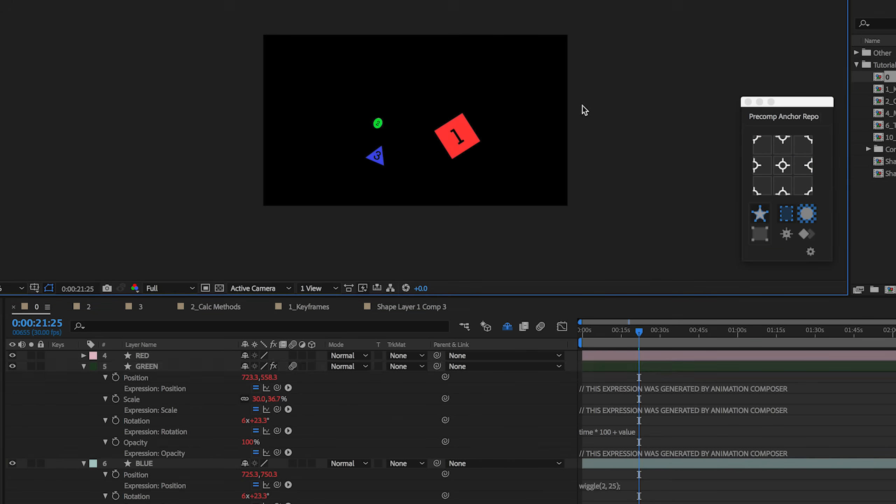
pyautogui.moveTo(604, 91); pyautogui.dragTo(354, 180)
pyautogui.click(783, 166)
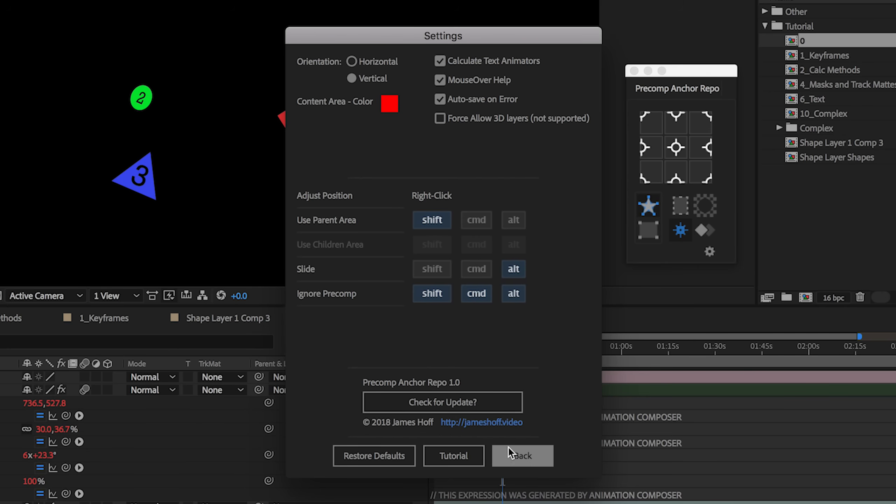
# Close the script settings and parent BLUE to GREEN and GREEN to RED.
pyautogui.click(522, 456)
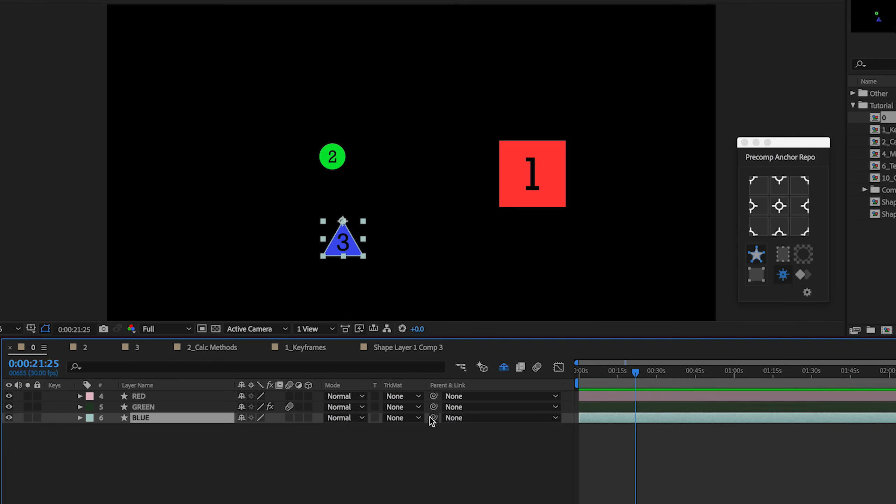
pyautogui.moveTo(343, 256)
pyautogui.mouseDown()
pyautogui.moveTo(334, 258)
pyautogui.moveTo(339, 247)
pyautogui.mouseUp()
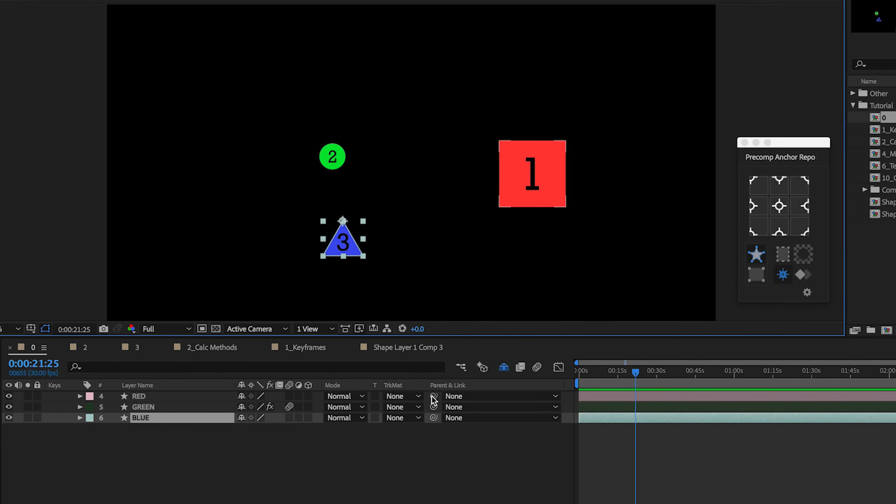
pyautogui.moveTo(434, 417); pyautogui.dragTo(423, 394)
# Move the red square slightly up, then reposition the green circle, to test how the child layers follow.
pyautogui.moveTo(526, 162); pyautogui.dragTo(519, 134)
pyautogui.click(336, 136)
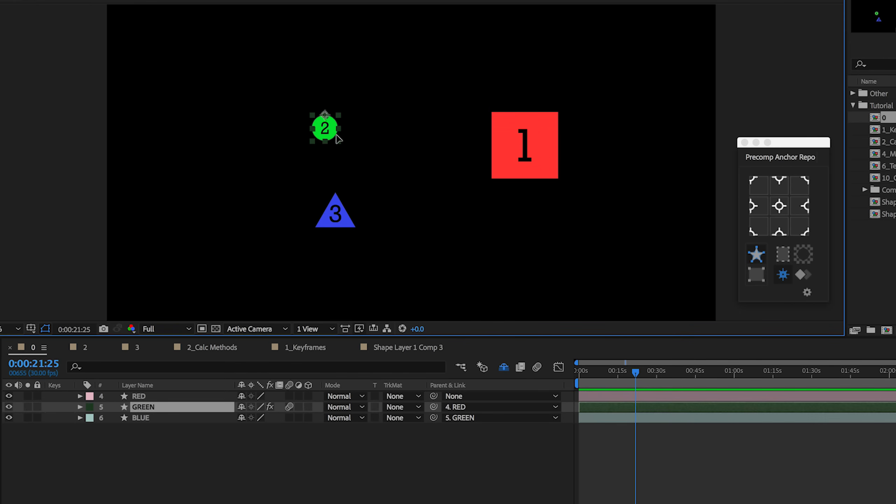
pyautogui.moveTo(325, 124)
pyautogui.mouseDown()
pyautogui.moveTo(316, 132)
pyautogui.moveTo(341, 123)
pyautogui.mouseUp()
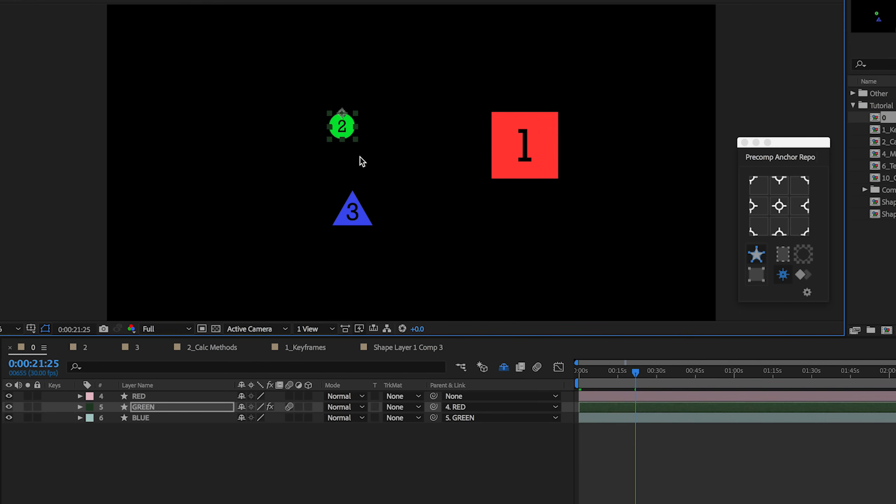
pyautogui.press('super+z')
pyautogui.click(342, 153)
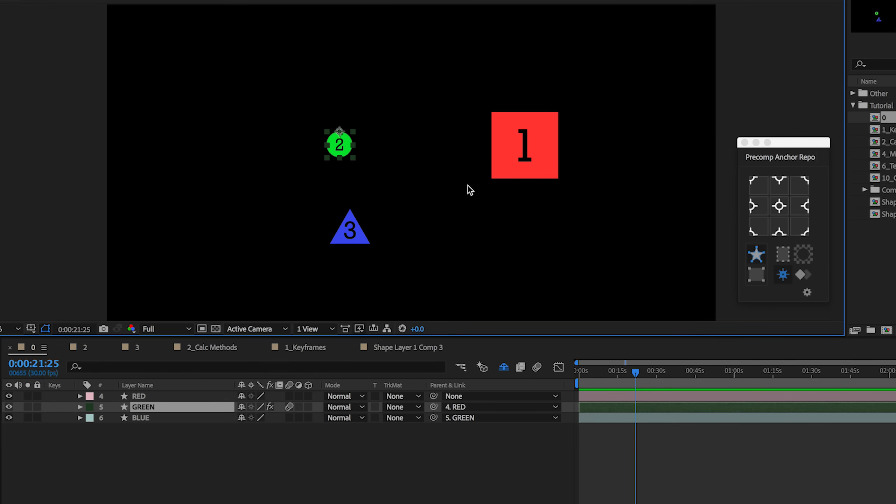
pyautogui.click(405, 150)
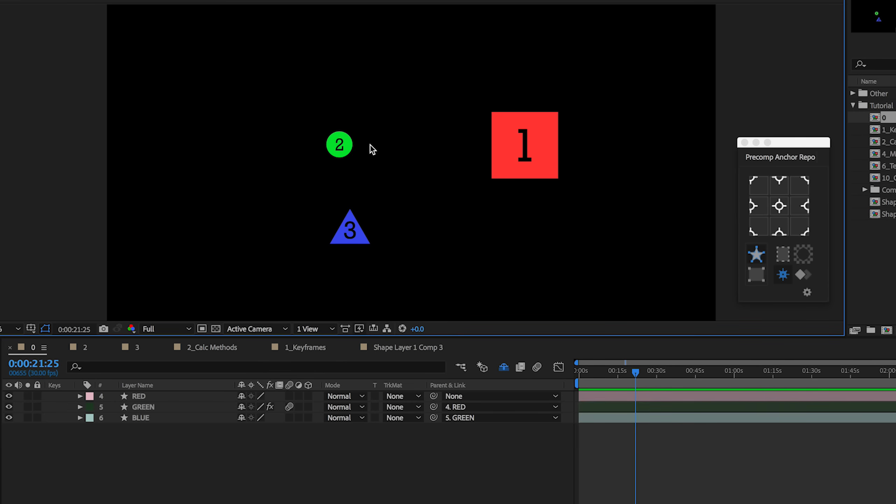
# Try anchor points for the GREEN layer based on its parent's area, including the red square's center.
pyautogui.click(350, 146)
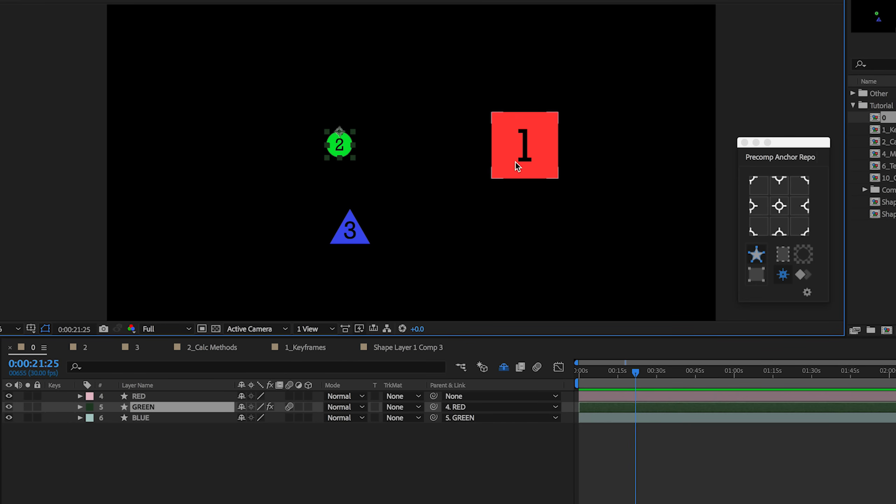
pyautogui.click(755, 188)
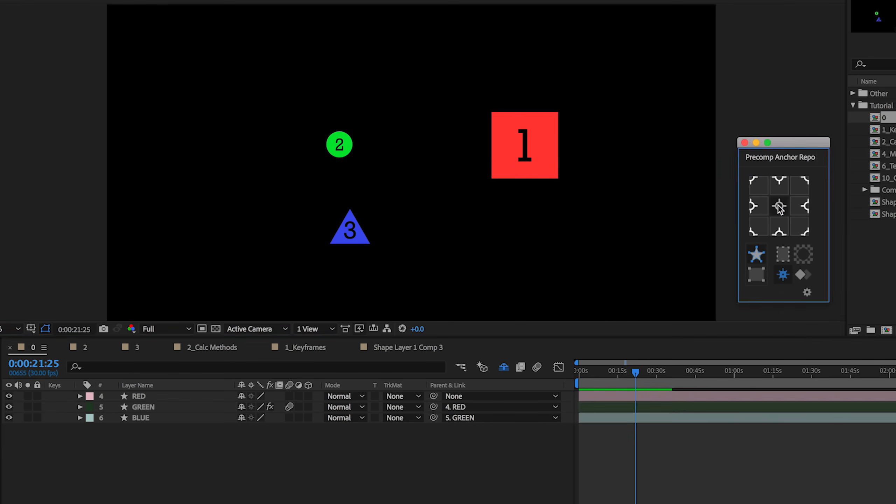
pyautogui.click(759, 207)
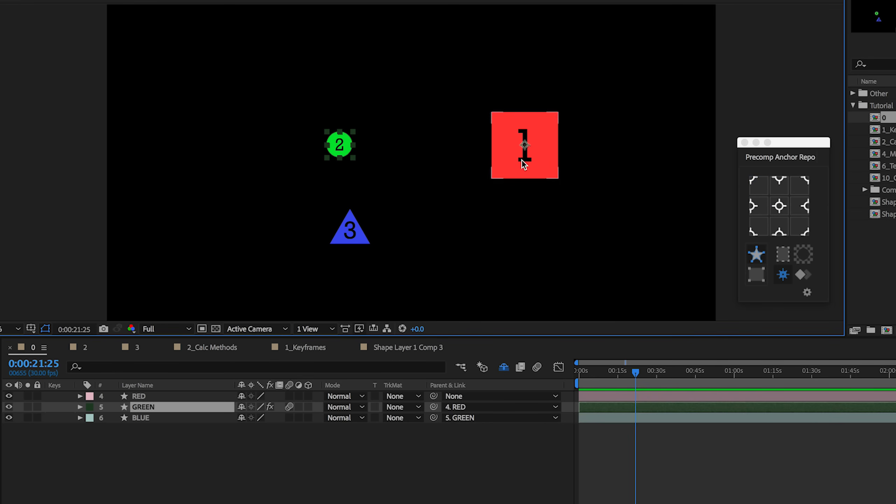
pyautogui.click(753, 209)
pyautogui.click(800, 207)
pyautogui.click(784, 193)
pyautogui.click(784, 208)
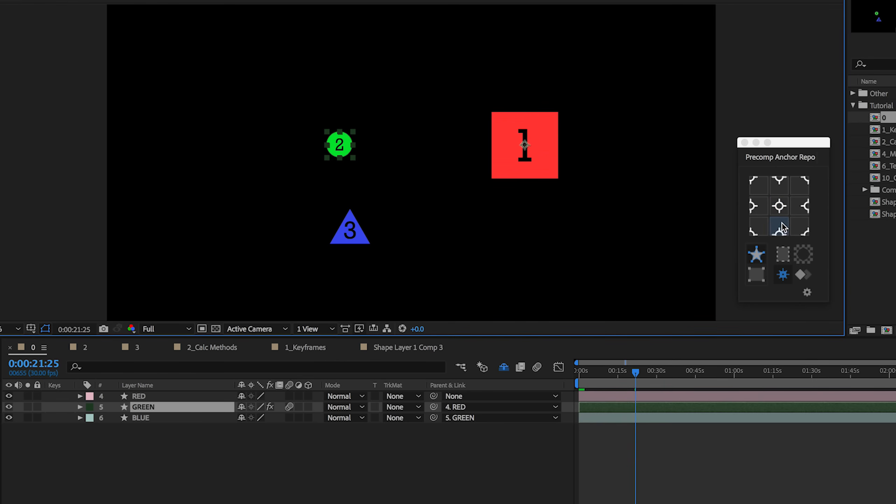
# Try further anchor points on the GREEN layer, including its own left edge.
pyautogui.click(783, 224)
pyautogui.click(764, 226)
pyautogui.click(768, 209)
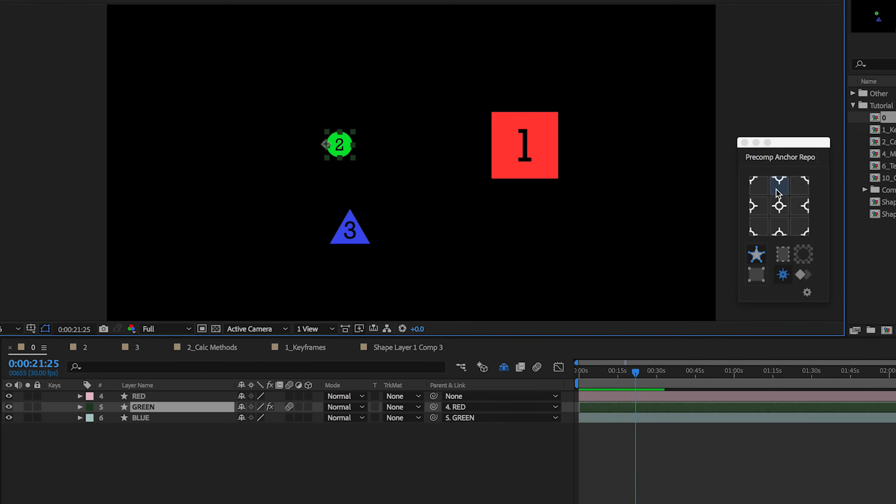
pyautogui.scroll(2, 366, 152)
pyautogui.click(806, 208)
# Select the blue triangle and try anchor points using its parent's area, finishing at the green circle's bottom edge.
pyautogui.click(307, 291)
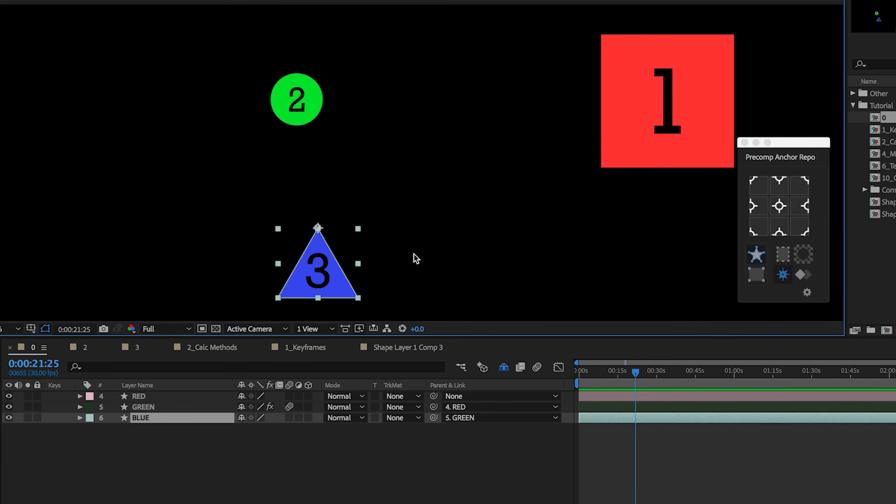
pyautogui.click(779, 205)
pyautogui.click(760, 203)
pyautogui.click(779, 224)
pyautogui.click(781, 212)
pyautogui.click(776, 208)
pyautogui.click(762, 206)
pyautogui.click(775, 191)
pyautogui.click(778, 206)
pyautogui.click(780, 223)
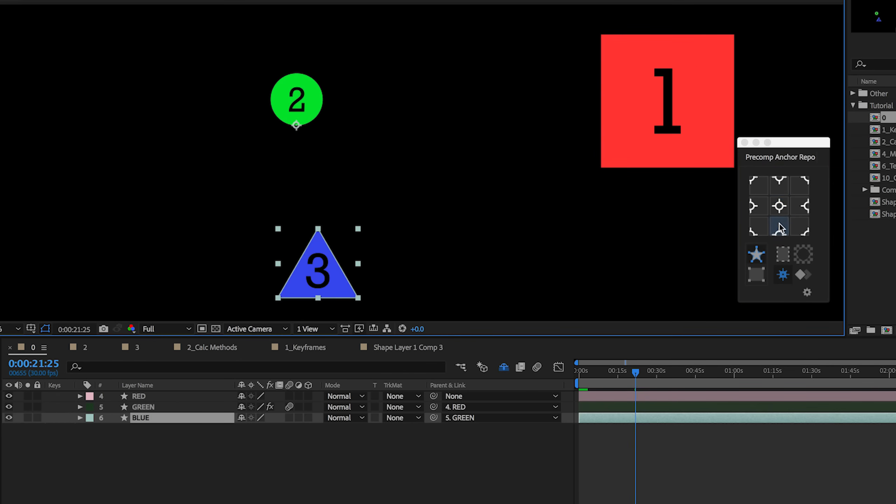
# Set the BLUE layer's anchor point to its own center and then to its top edge.
pyautogui.click(782, 206)
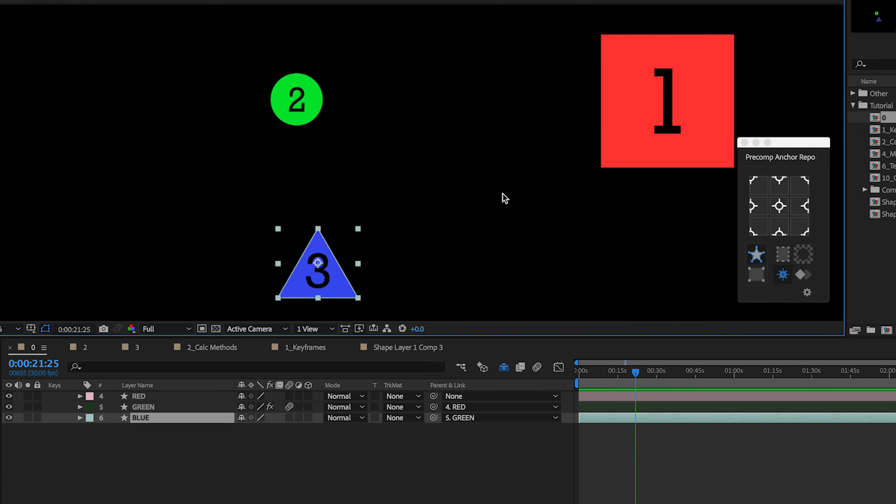
pyautogui.press(',')
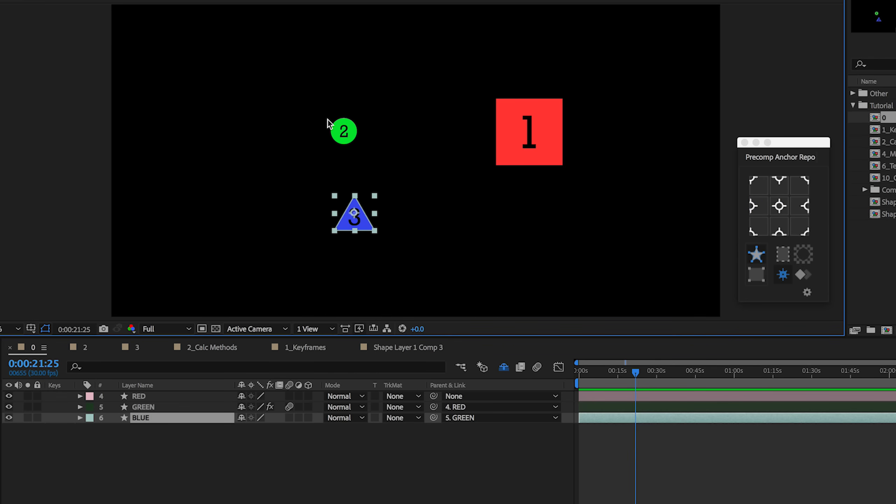
pyautogui.click(779, 182)
# Enable position adjustment and snap the blue triangle to several points of the green circle, finishing at its bottom edge.
pyautogui.scroll(4, 347, 203)
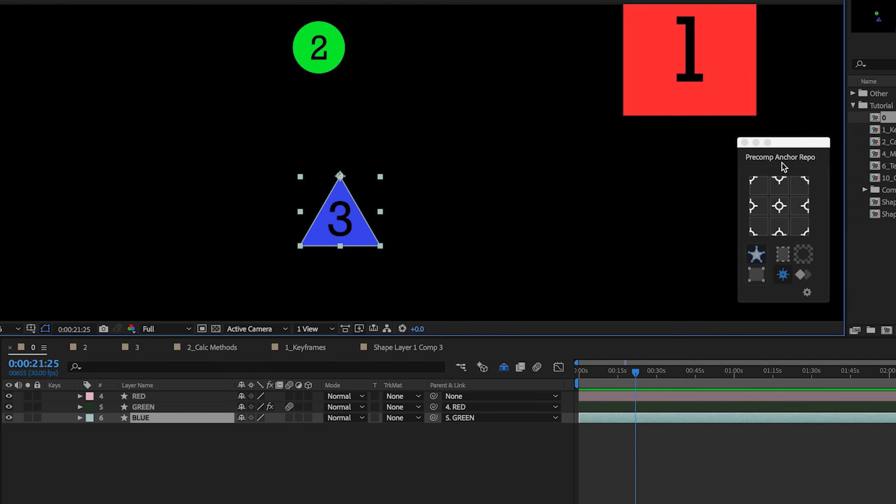
pyautogui.click(778, 229)
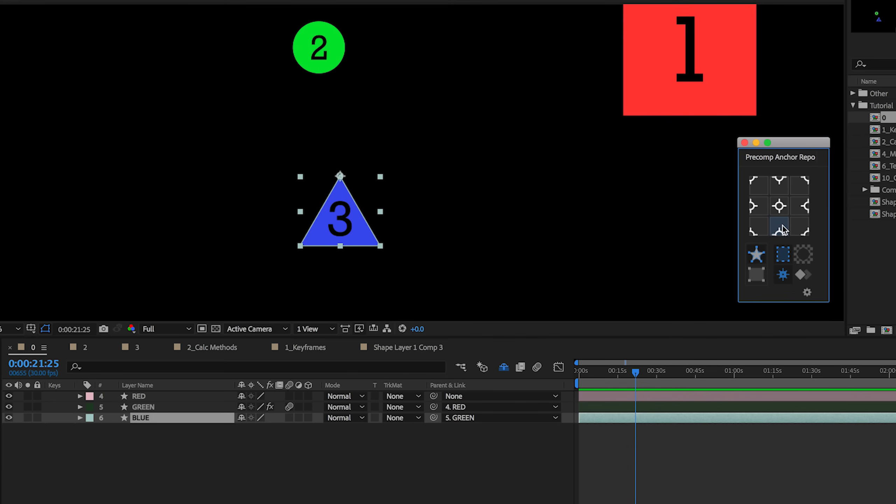
pyautogui.click(782, 226)
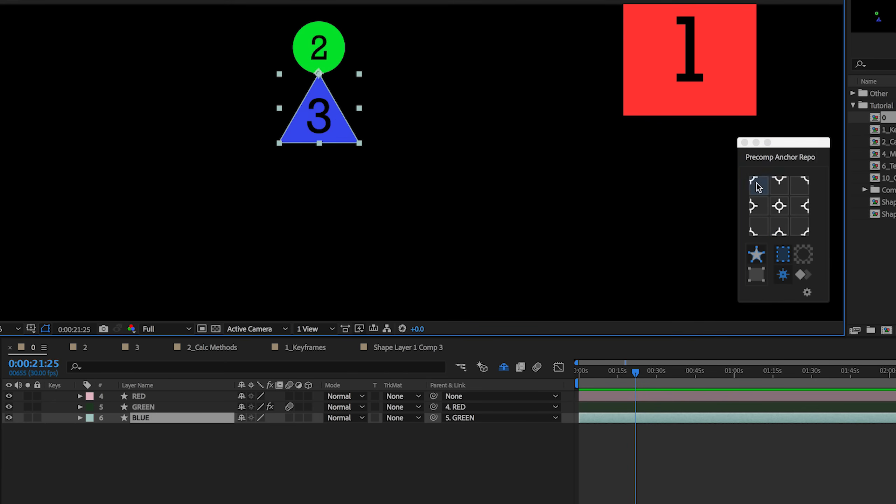
pyautogui.click(779, 184)
pyautogui.click(758, 207)
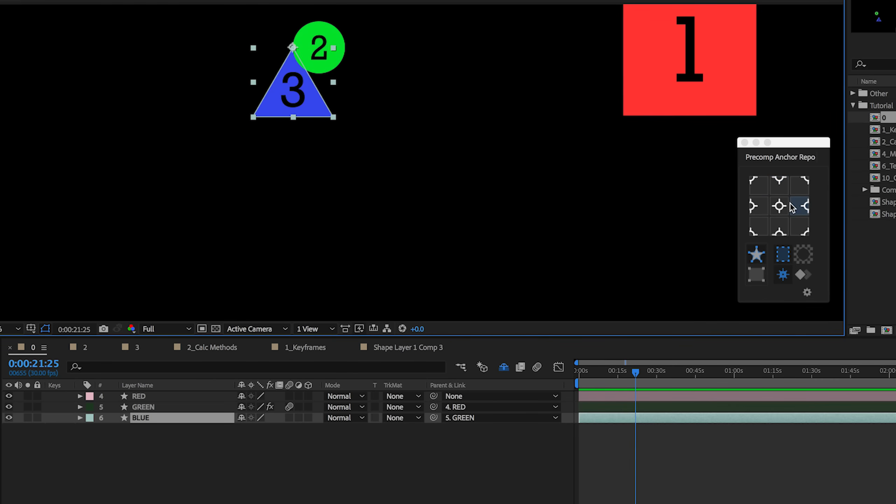
pyautogui.click(800, 205)
pyautogui.click(779, 229)
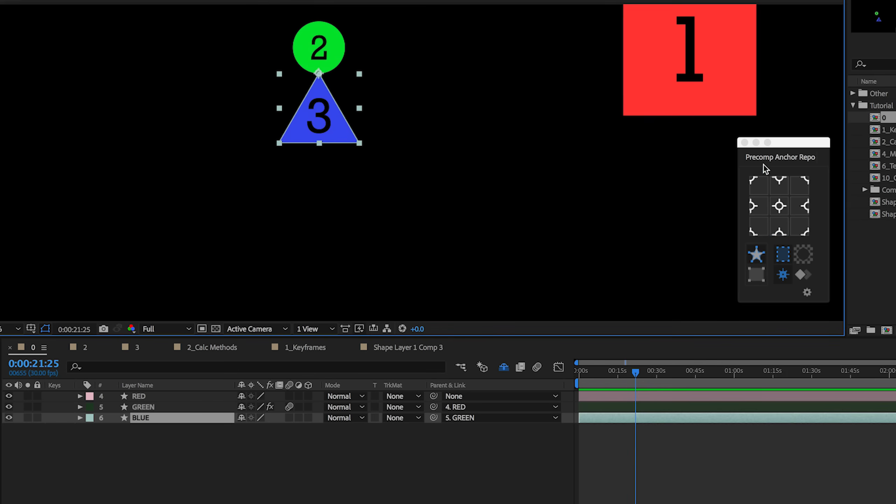
# Snap the green circle to the red square's bottom-left corner, with the circle's anchor point at its top-right corner.
pyautogui.click(344, 46)
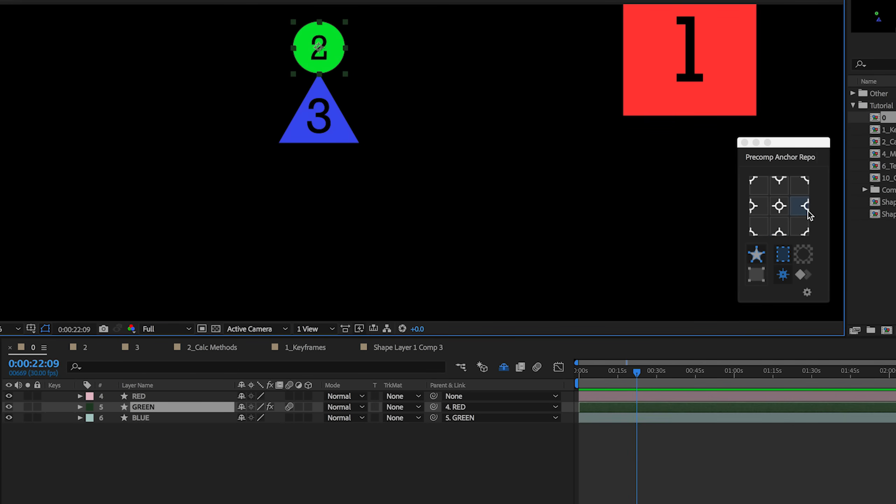
pyautogui.click(759, 206)
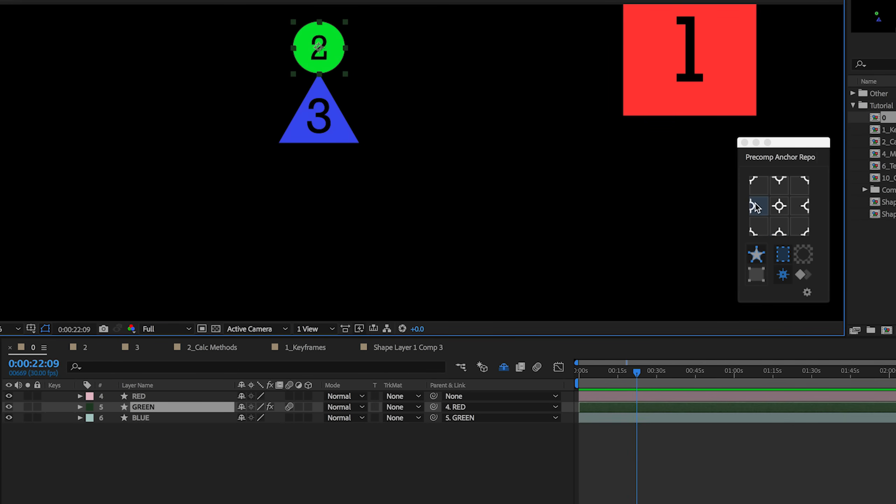
pyautogui.click(756, 232)
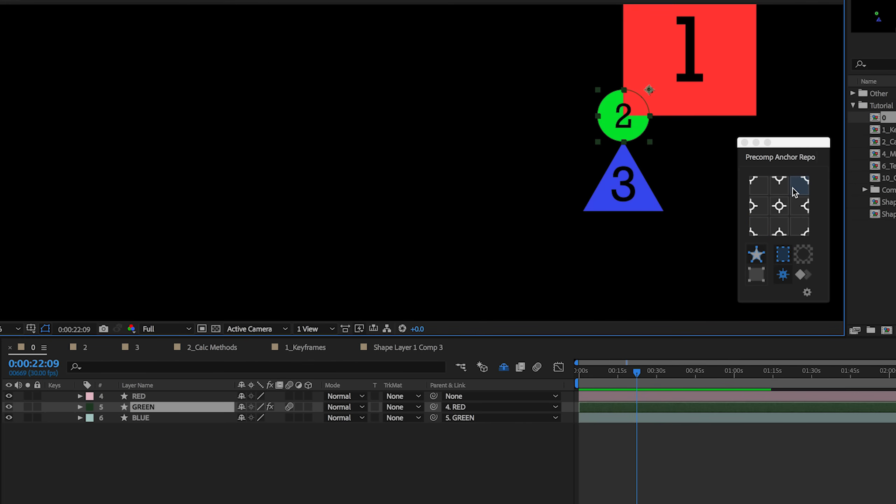
pyautogui.click(765, 225)
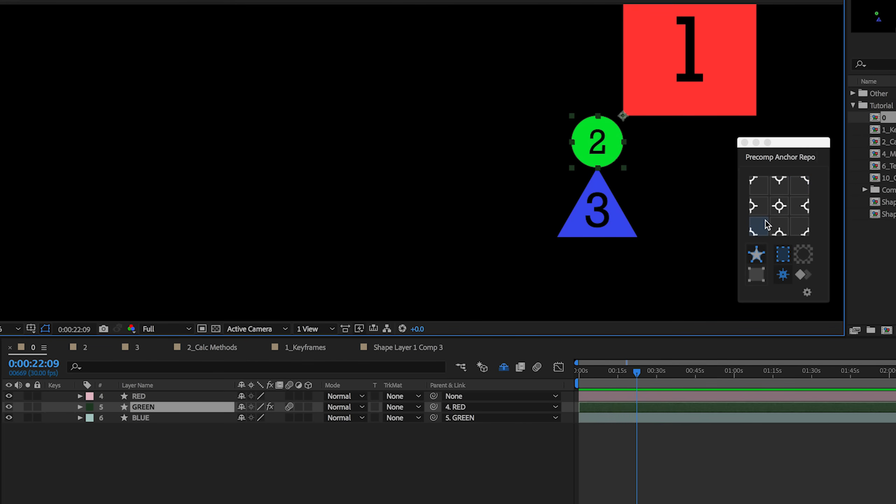
# Check the modifier key assigned to Slide in the script settings and close them.
pyautogui.click(808, 292)
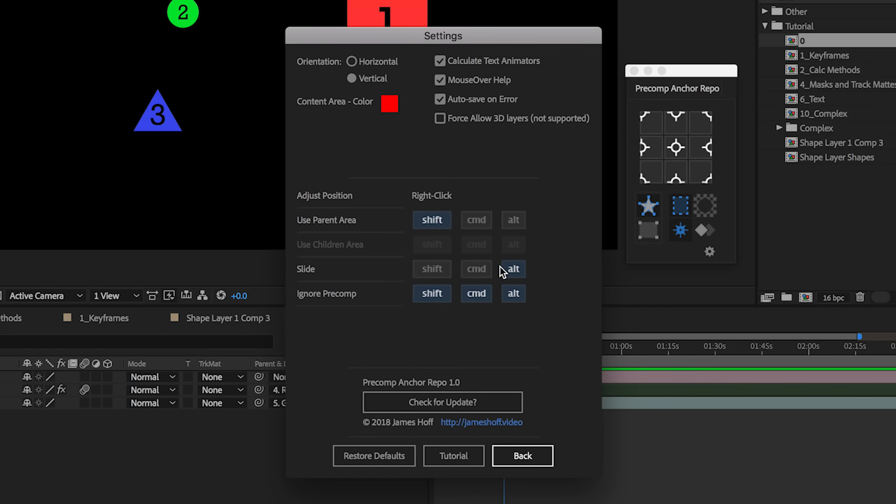
pyautogui.click(522, 466)
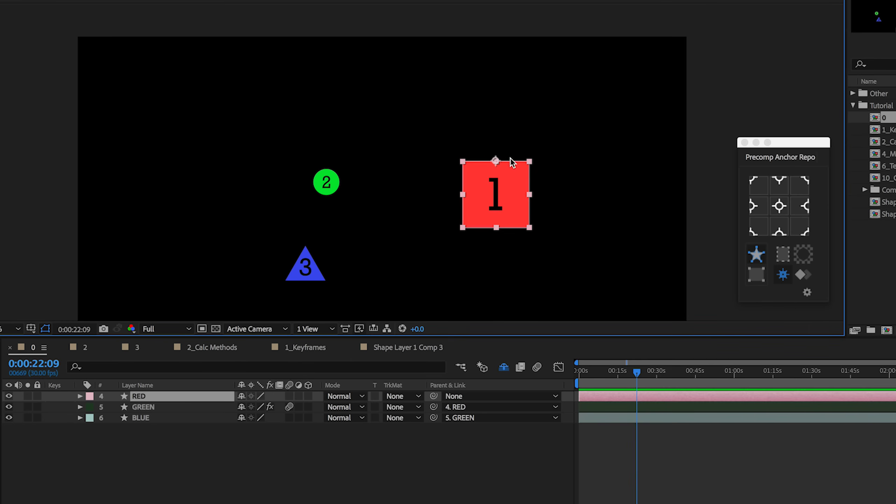
# Place the RED layer's anchor point outside the square's left side, then slide it horizontally to the right and left edges.
pyautogui.moveTo(497, 163); pyautogui.dragTo(375, 216)
pyautogui.scroll(2, 437, 195)
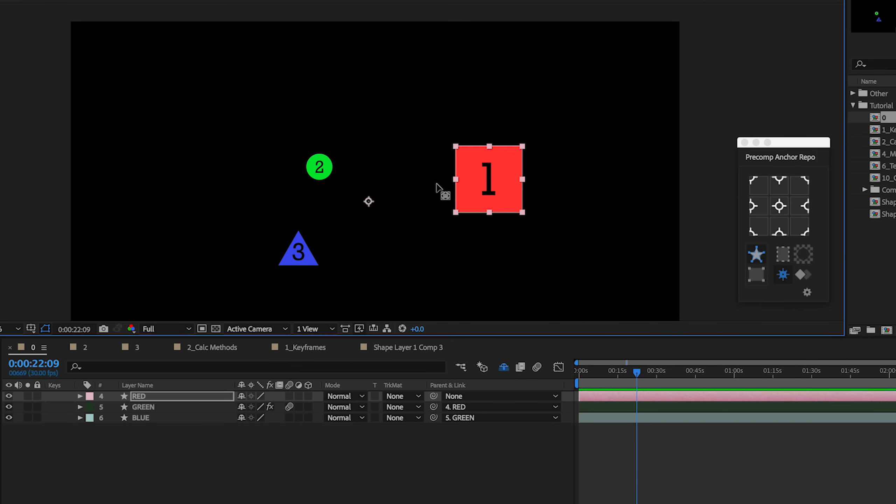
pyautogui.moveTo(455, 180); pyautogui.dragTo(423, 179)
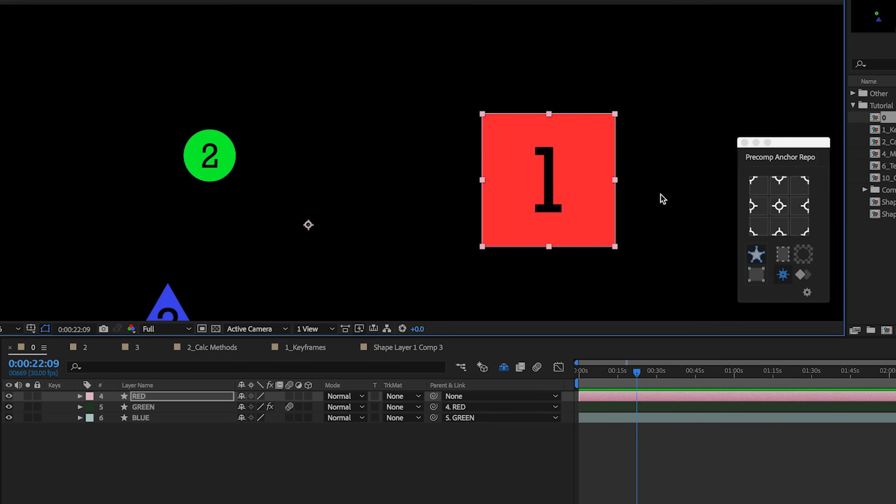
pyautogui.click(804, 208)
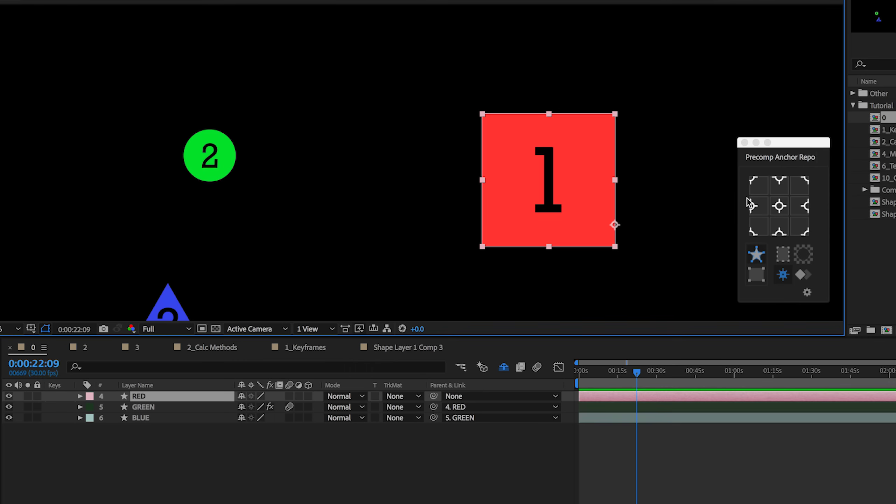
pyautogui.click(753, 206)
# Move RED's anchor point above the square, try sliding it to the bottom edge, undo that, and slide it horizontally.
pyautogui.moveTo(482, 225); pyautogui.dragTo(455, 160)
pyautogui.moveTo(517, 137); pyautogui.dragTo(518, 86)
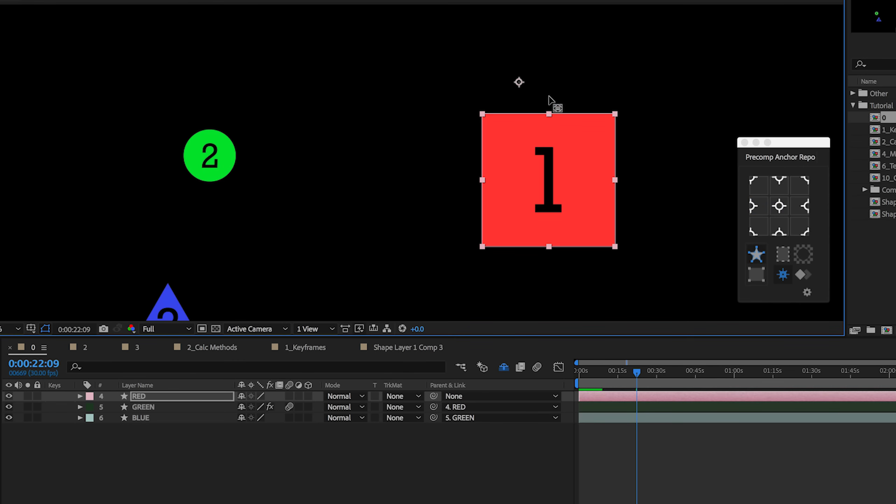
pyautogui.click(779, 231)
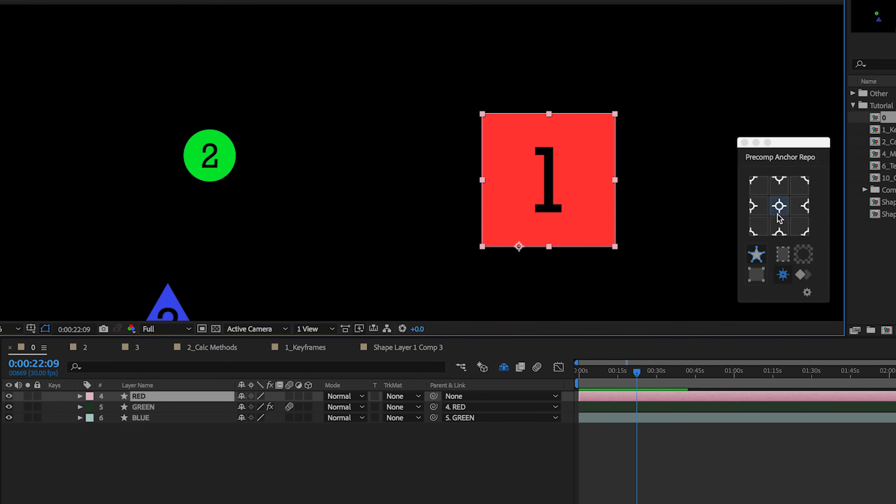
pyautogui.hotkey('ctrl', 'z')
pyautogui.click(754, 206)
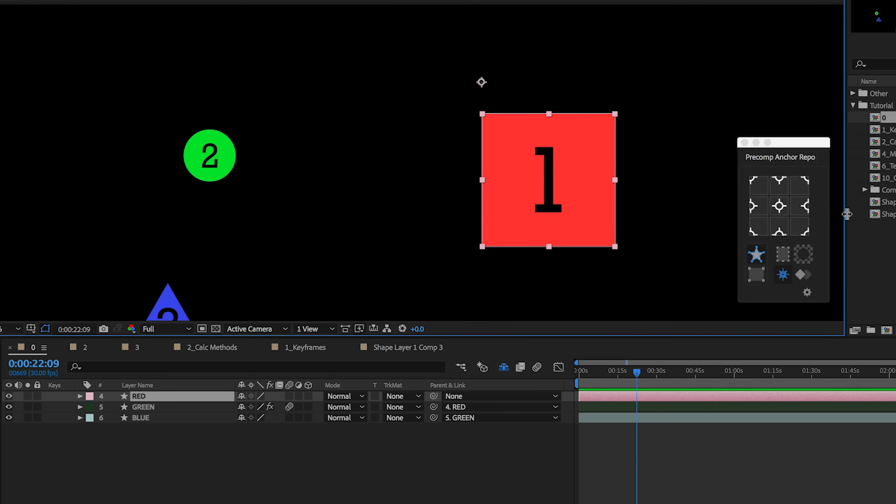
pyautogui.click(806, 206)
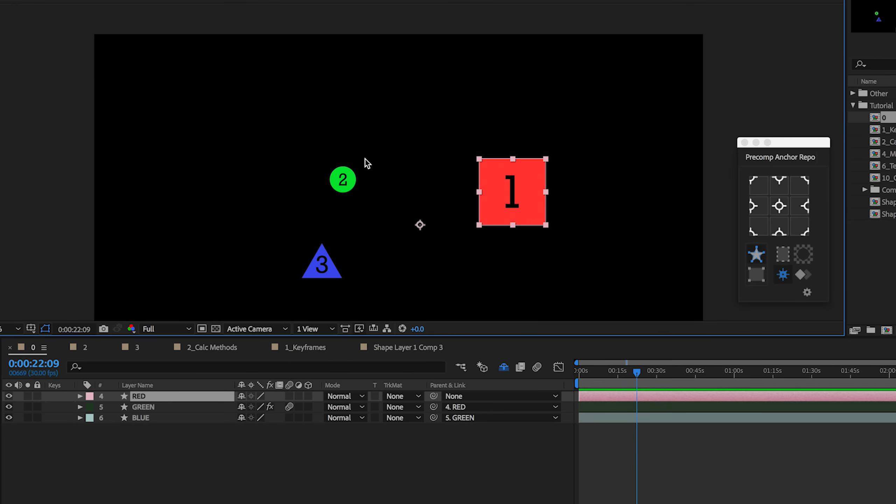
# Clear the parents of GREEN and BLUE and set the RED layer's anchor point to the square's left edge.
pyautogui.click(366, 159)
pyautogui.click(497, 174)
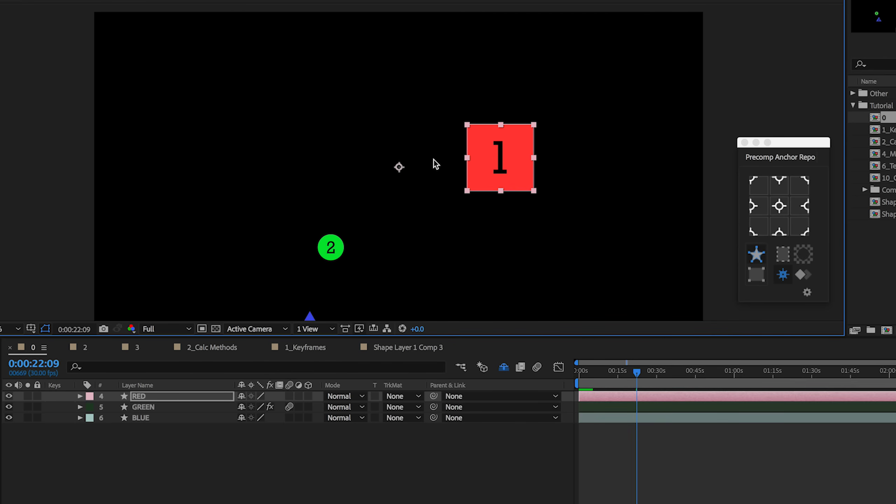
pyautogui.moveTo(436, 162); pyautogui.dragTo(456, 162)
pyautogui.click(759, 207)
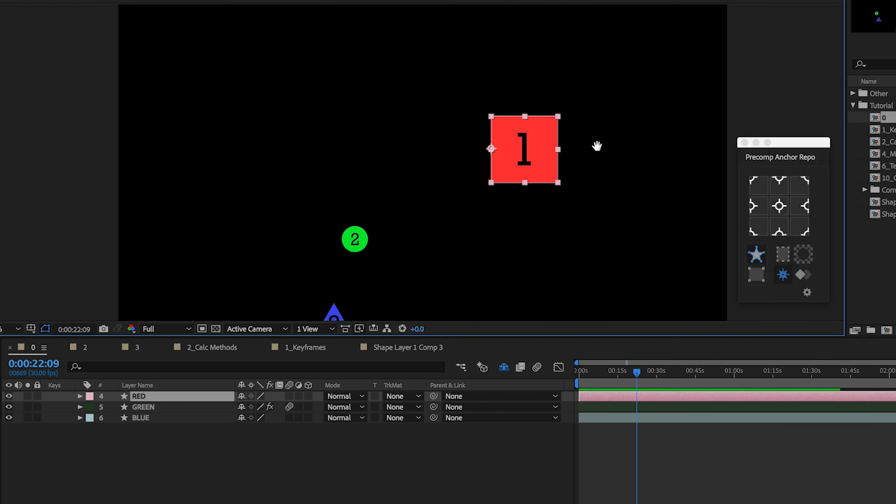
# Move the RED square up near the composition's top edge, apply the script's middle-left and middle-right points, and open the script settings.
pyautogui.moveTo(536, 133); pyautogui.dragTo(536, 60)
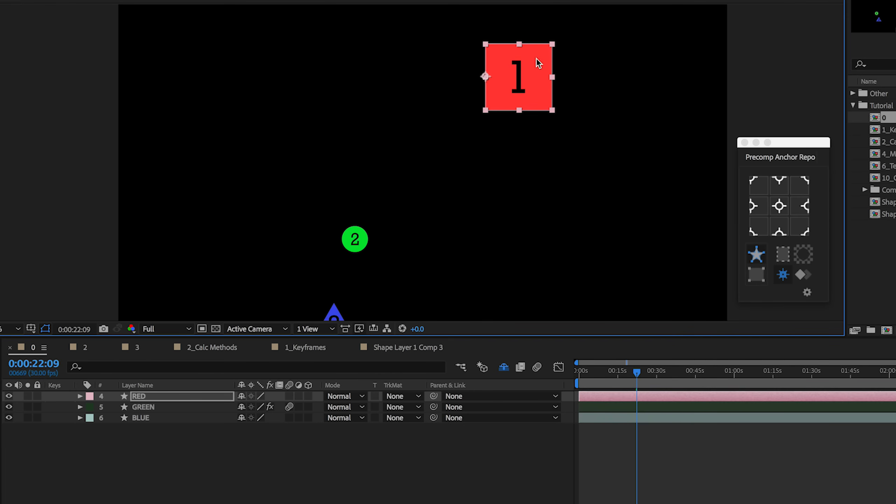
pyautogui.press(',')
pyautogui.press(',')
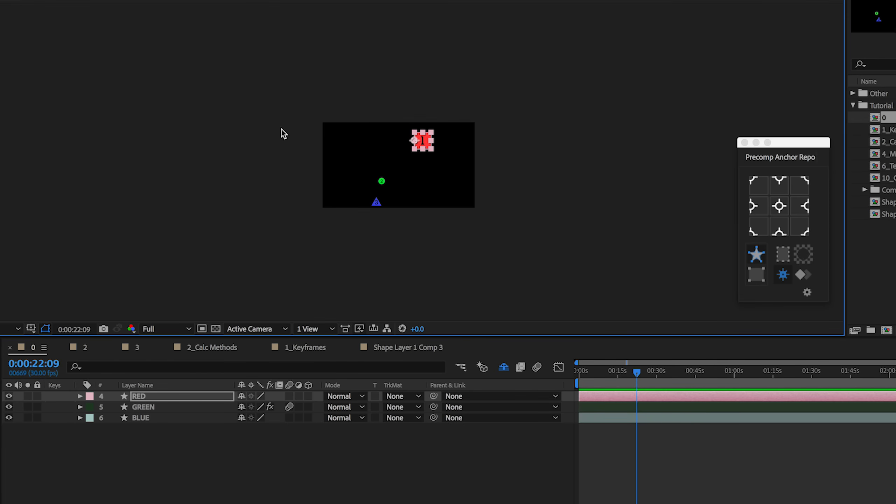
pyautogui.press('.')
pyautogui.press('.')
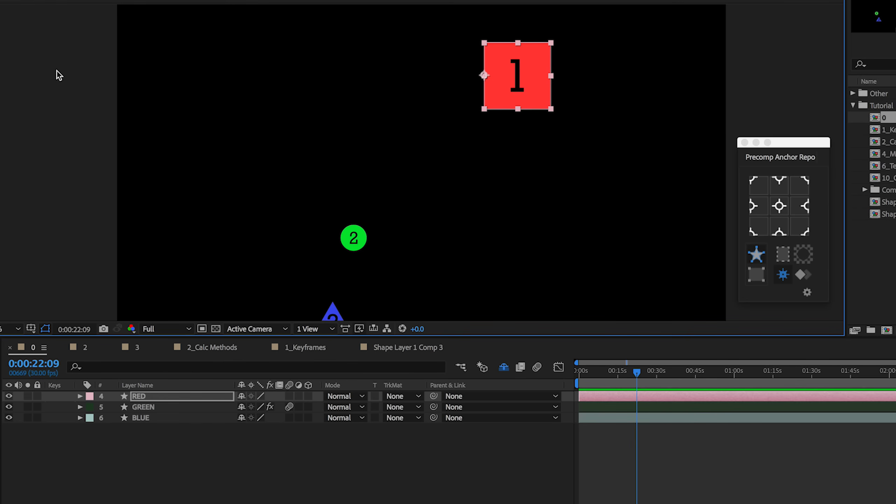
pyautogui.click(758, 205)
pyautogui.click(805, 207)
pyautogui.click(807, 292)
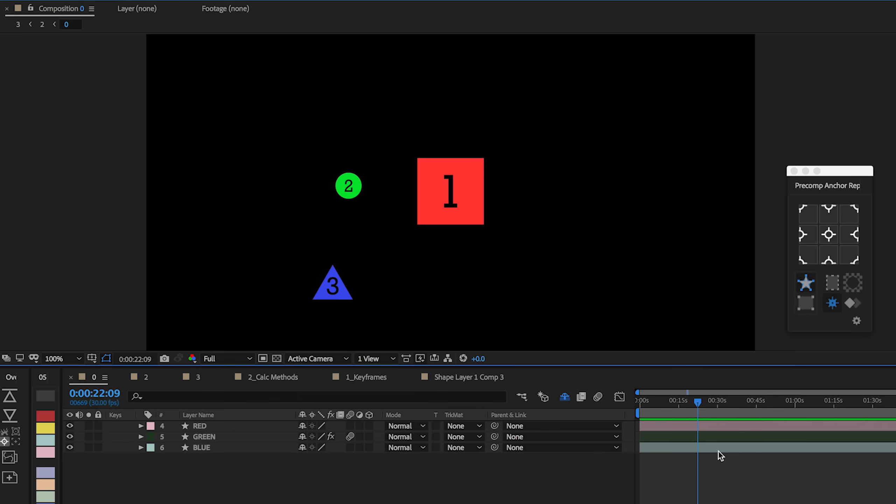
# In composition 2, cycle the [0] precomp's anchor point around its content edges to the top centre, and briefly show the content area.
pyautogui.click(454, 202)
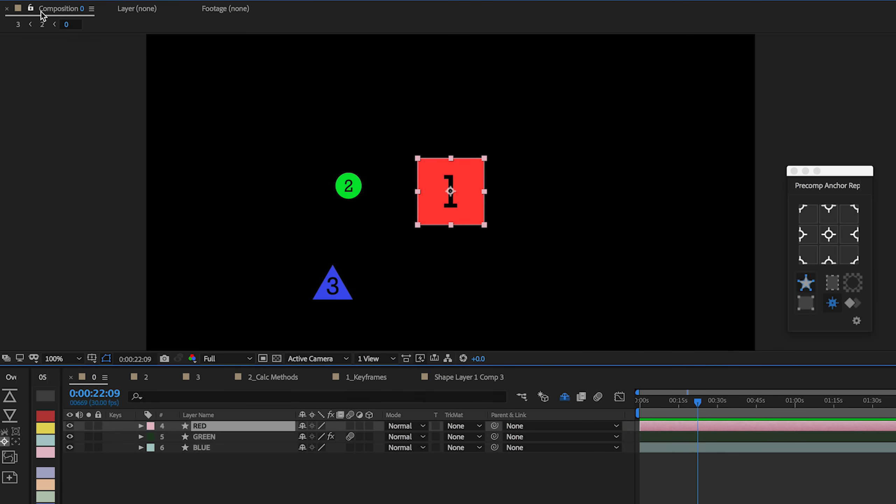
pyautogui.click(43, 24)
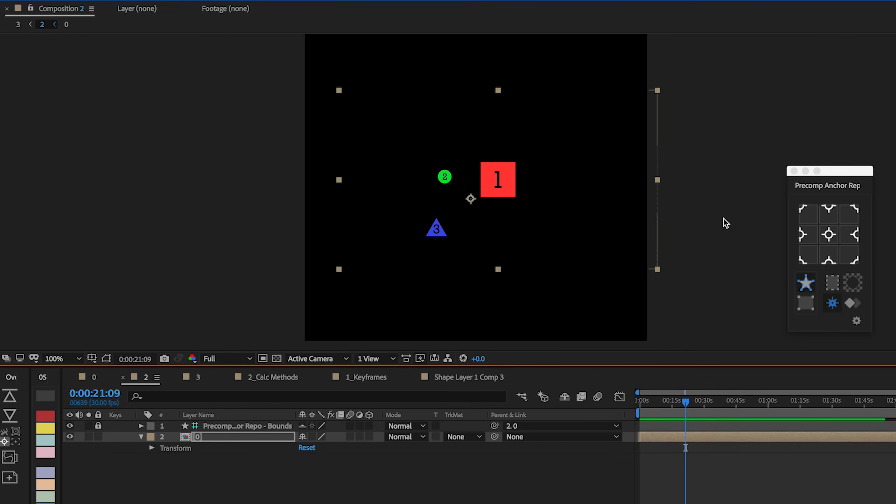
pyautogui.scroll(1, 576, 234)
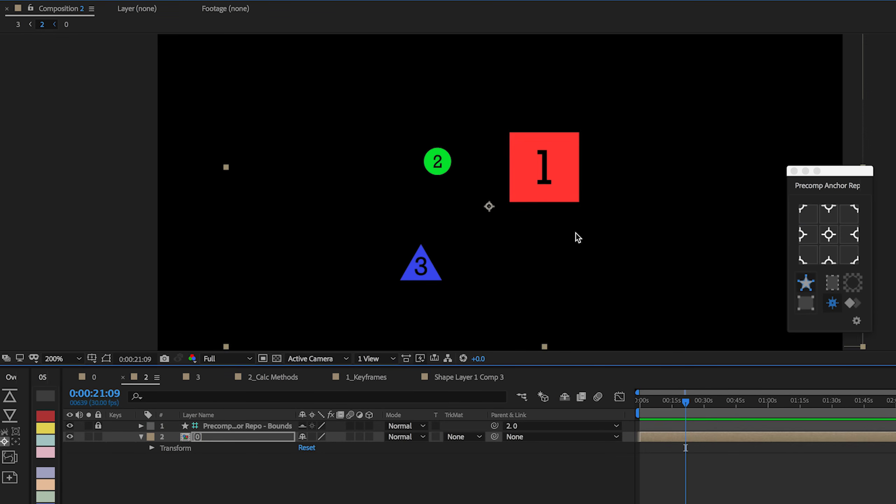
pyautogui.click(807, 236)
pyautogui.click(825, 216)
pyautogui.click(850, 239)
pyautogui.click(831, 249)
pyautogui.click(808, 236)
pyautogui.click(829, 221)
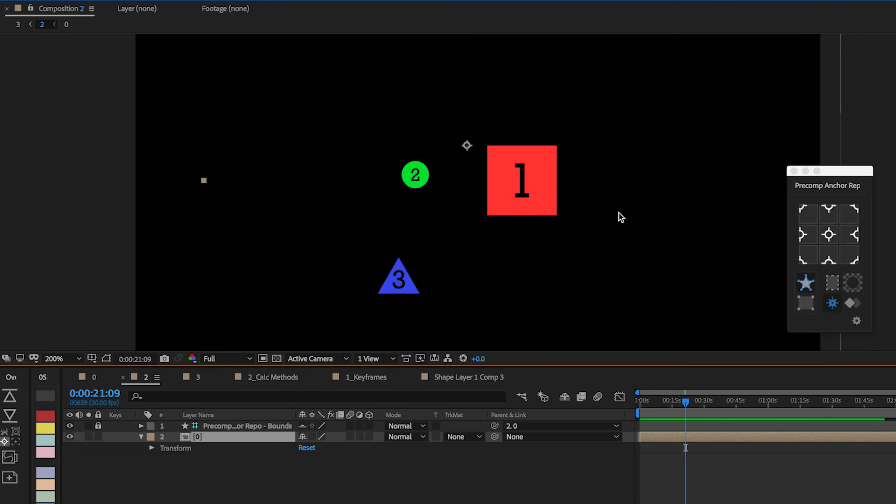
pyautogui.click(833, 283)
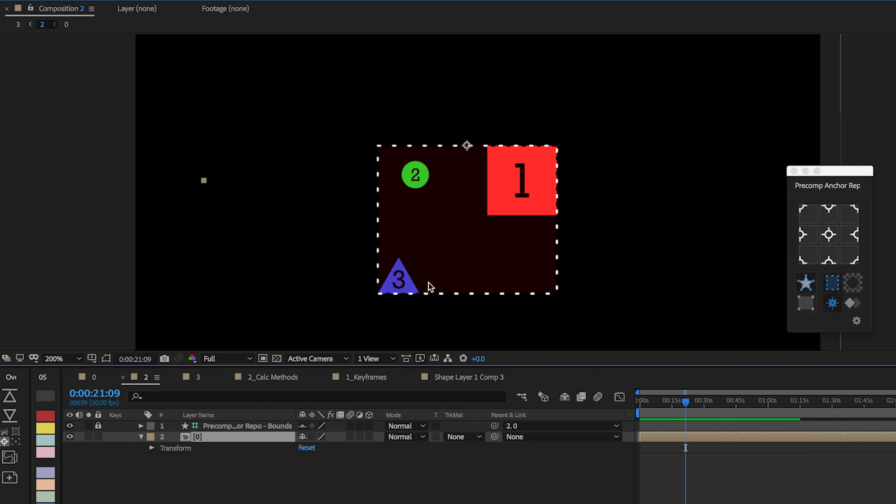
pyautogui.click(832, 283)
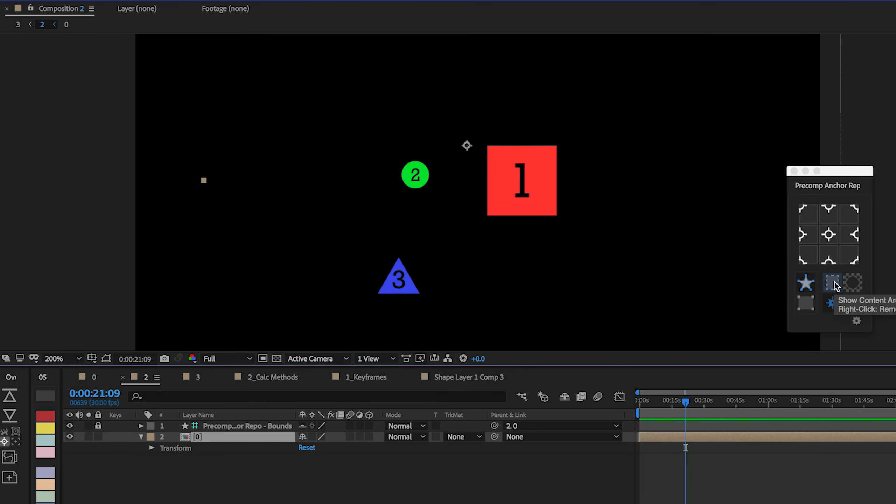
# Set the [0] precomp's anchor point by the full layer bounds with Ignore Precomp, and compare with placements based on its content area.
pyautogui.press(',')
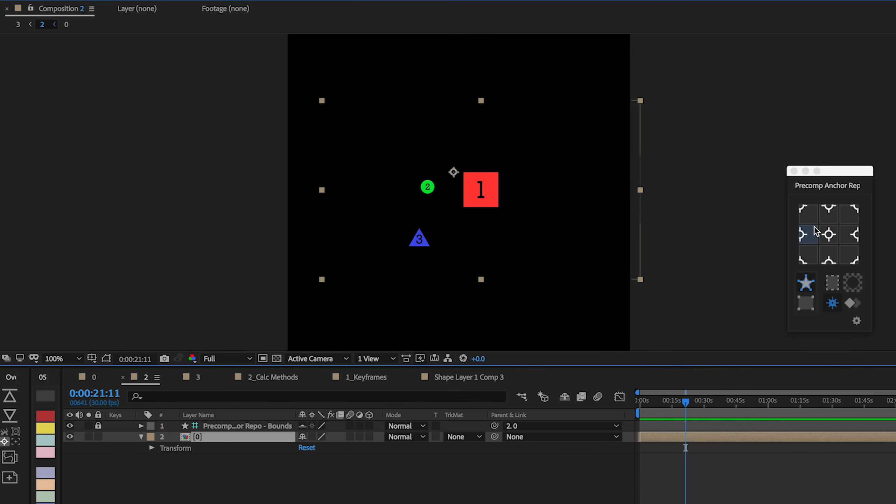
pyautogui.click(812, 235)
pyautogui.click(825, 214)
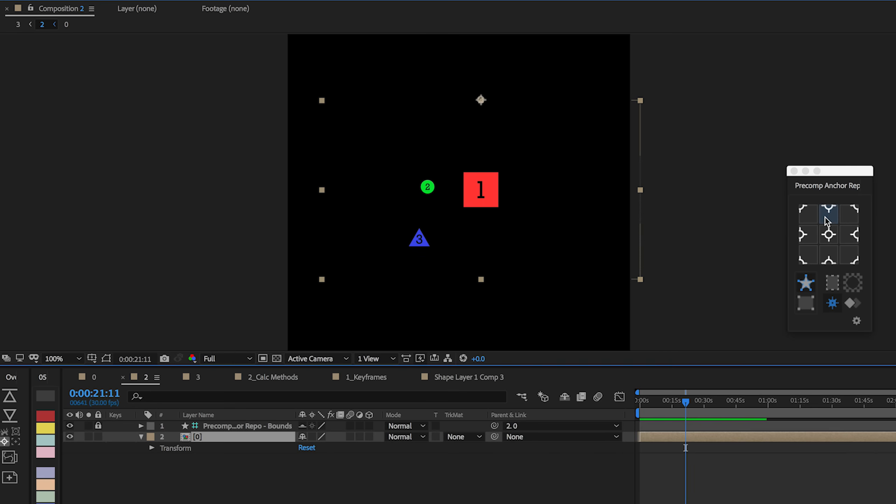
pyautogui.click(853, 233)
pyautogui.click(829, 235)
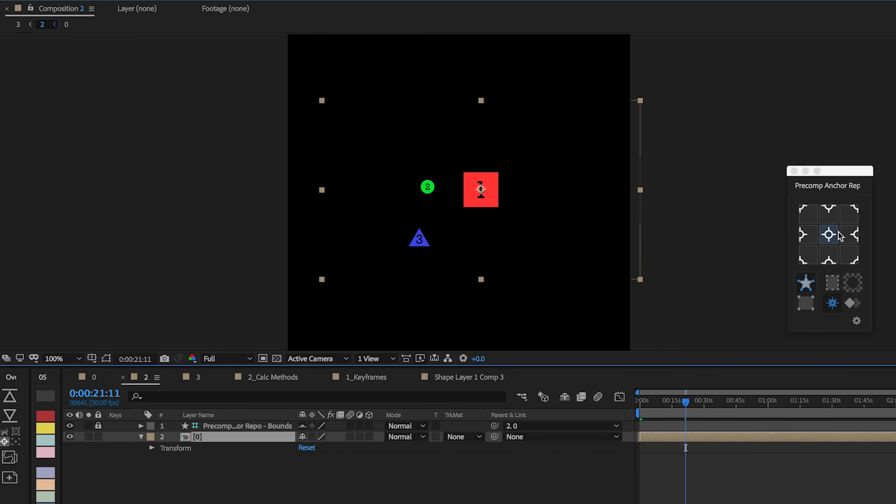
pyautogui.click(809, 233)
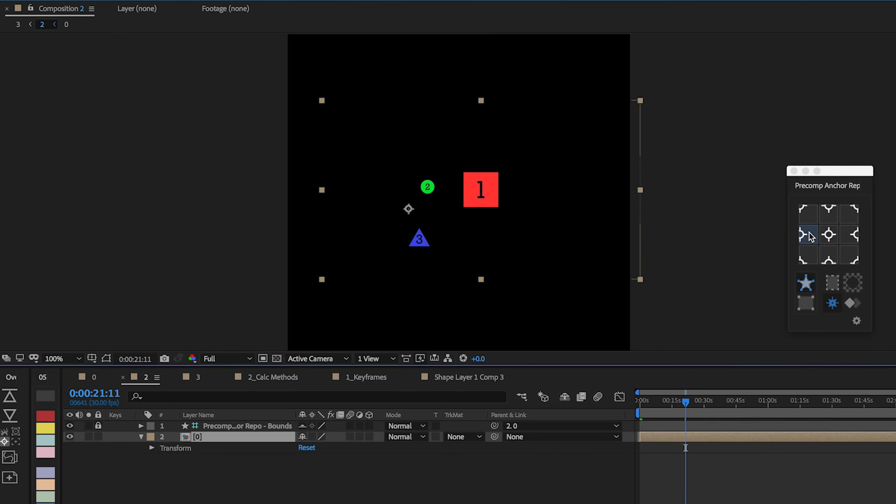
pyautogui.click(827, 234)
pyautogui.click(828, 216)
pyautogui.click(830, 232)
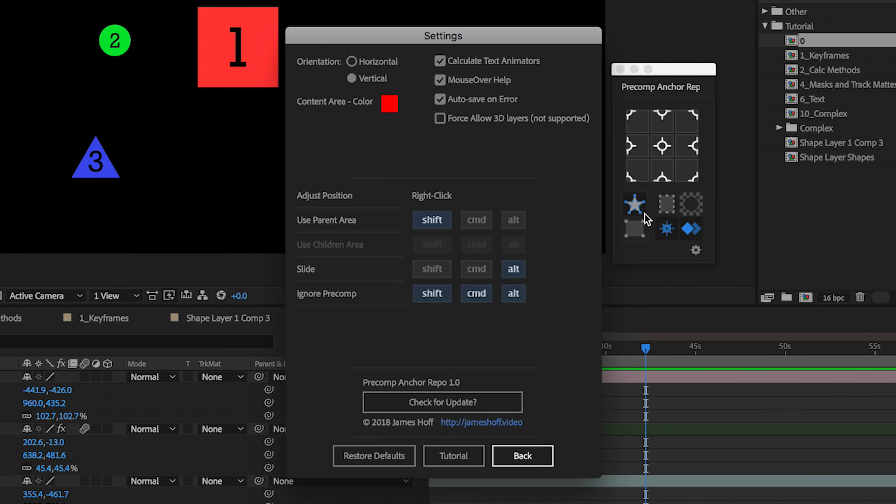
# Try the Horizontal orientation for the script panel and close the settings.
pyautogui.click(376, 65)
pyautogui.click(523, 456)
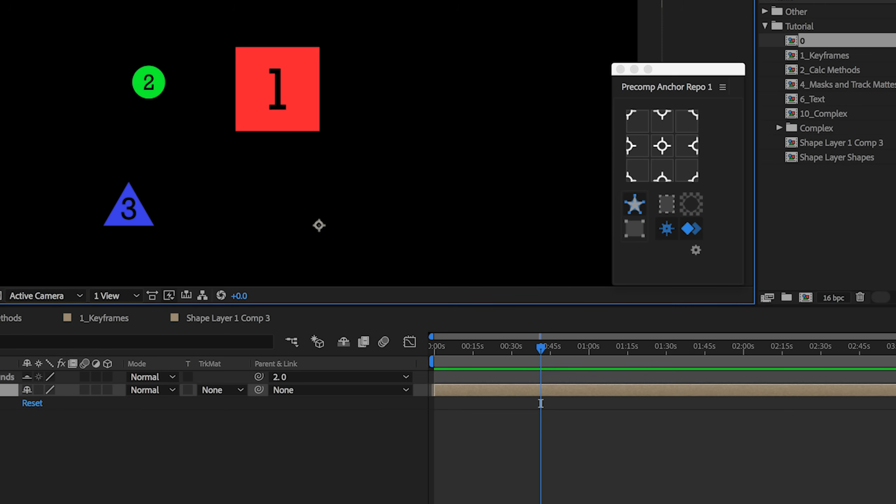
# Show the [0] precomp's content area, set the Content Area color to bright green in the script settings, and toggle the content area again.
pyautogui.click(667, 204)
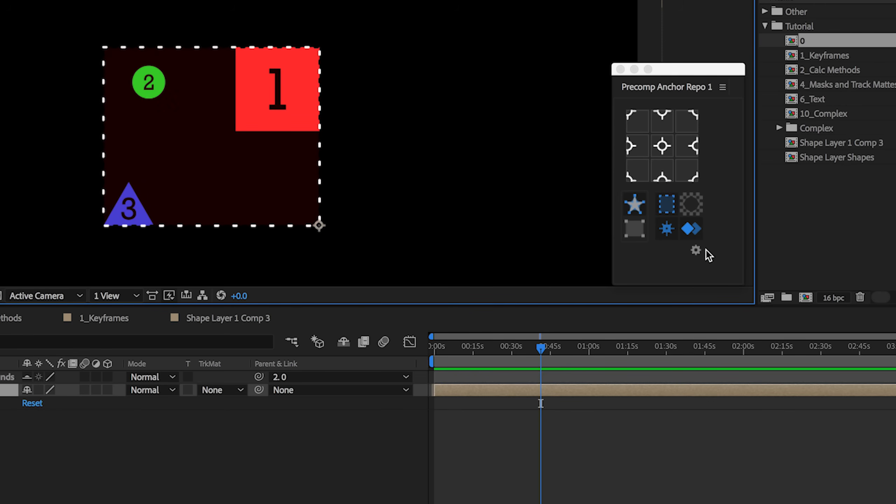
pyautogui.click(696, 250)
pyautogui.click(391, 105)
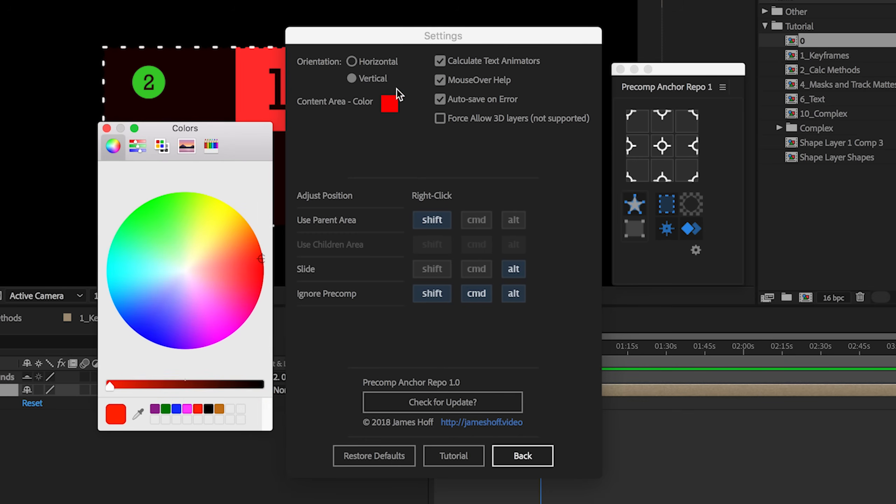
pyautogui.moveTo(221, 200); pyautogui.dragTo(165, 199)
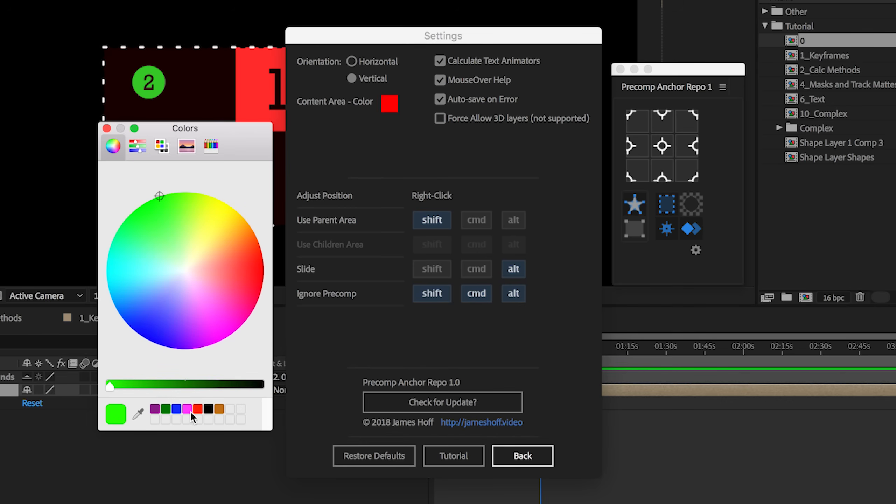
pyautogui.click(106, 128)
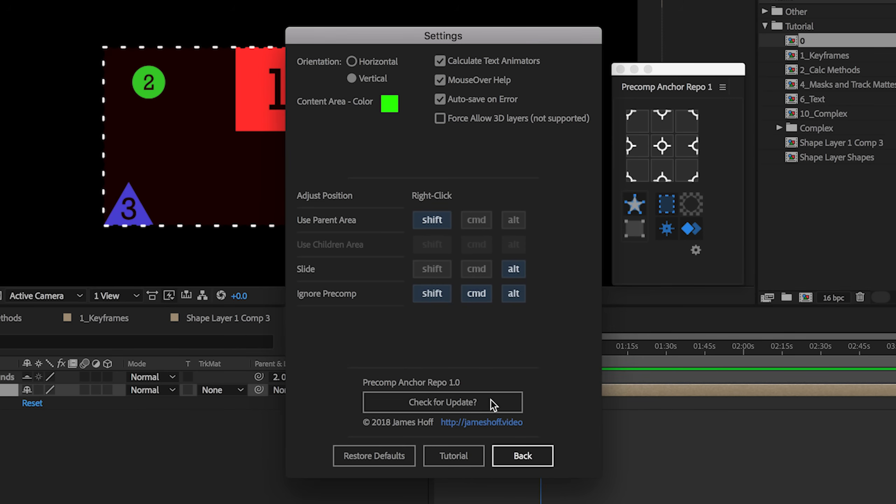
pyautogui.click(516, 456)
pyautogui.click(667, 203)
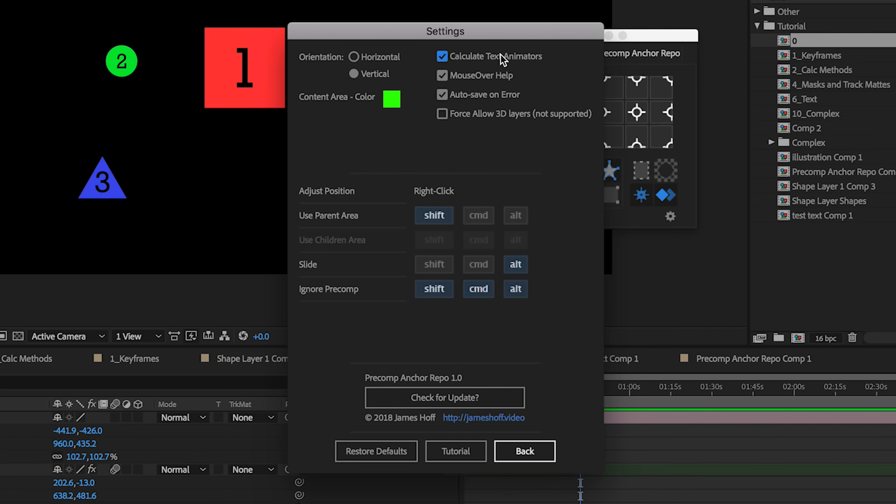
# Review the script settings for Calculate Text Animators, Auto-save on Error, Use Children Area and Force Allow 3D layers, and close them.
pyautogui.moveTo(500, 54)
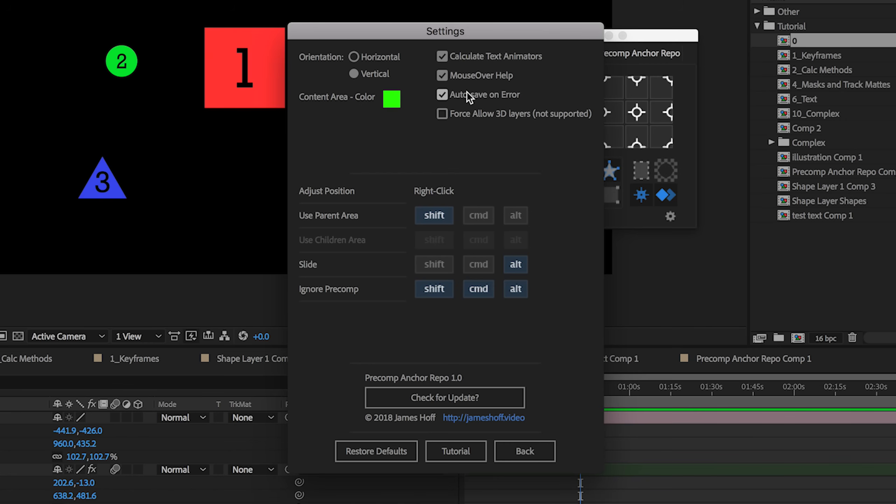
pyautogui.moveTo(467, 96)
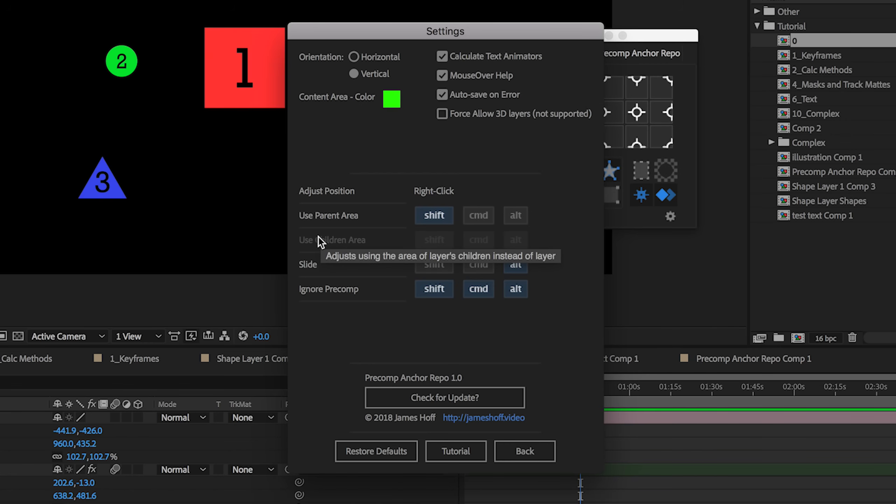
pyautogui.moveTo(315, 266)
pyautogui.click(524, 451)
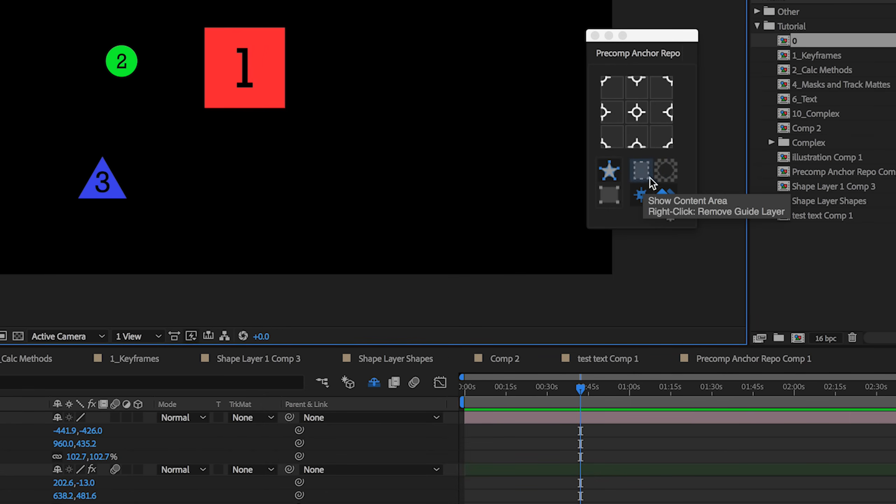
pyautogui.click(670, 216)
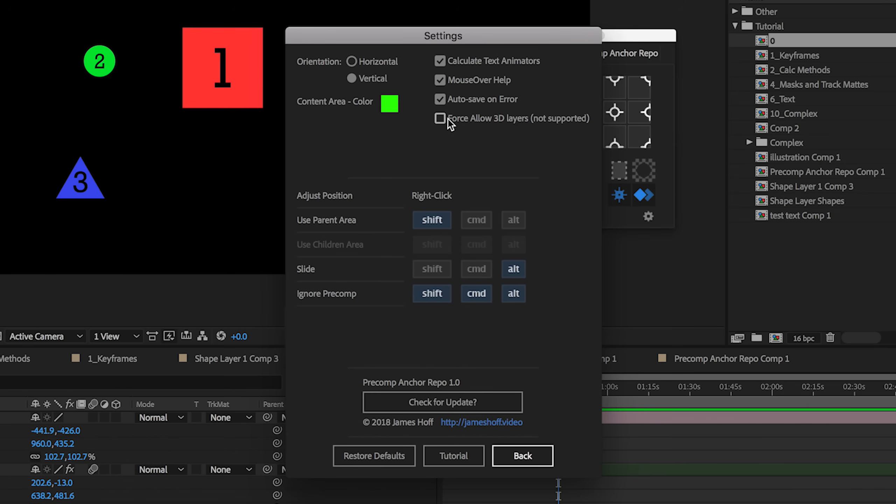
pyautogui.moveTo(448, 119)
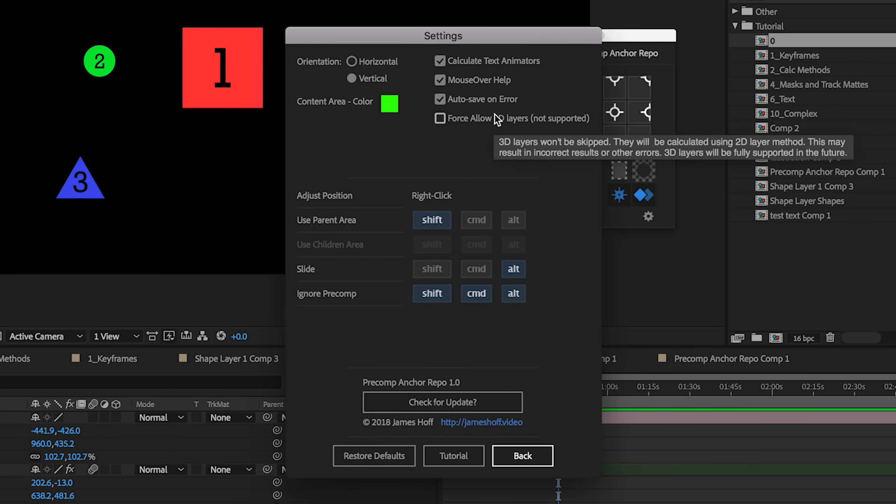
pyautogui.click(521, 456)
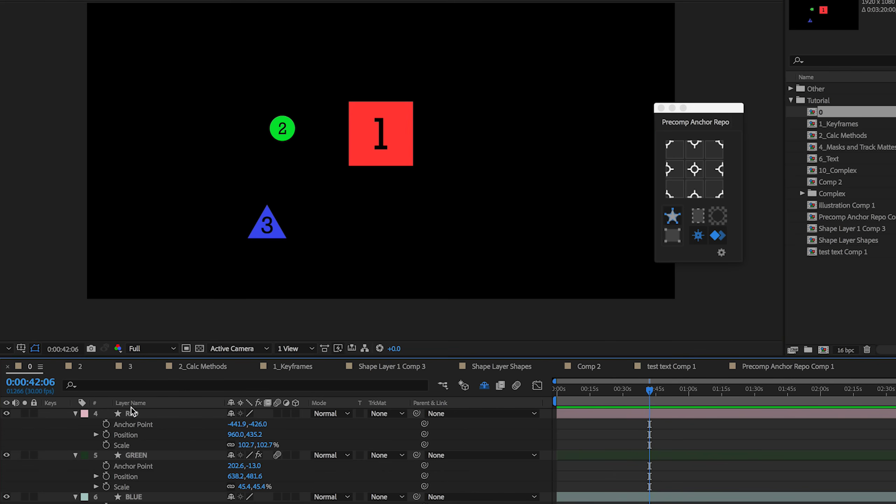
# Make RED a 3D layer, try to set its anchor point to the square's right edge, and dismiss the alert.
pyautogui.click(132, 412)
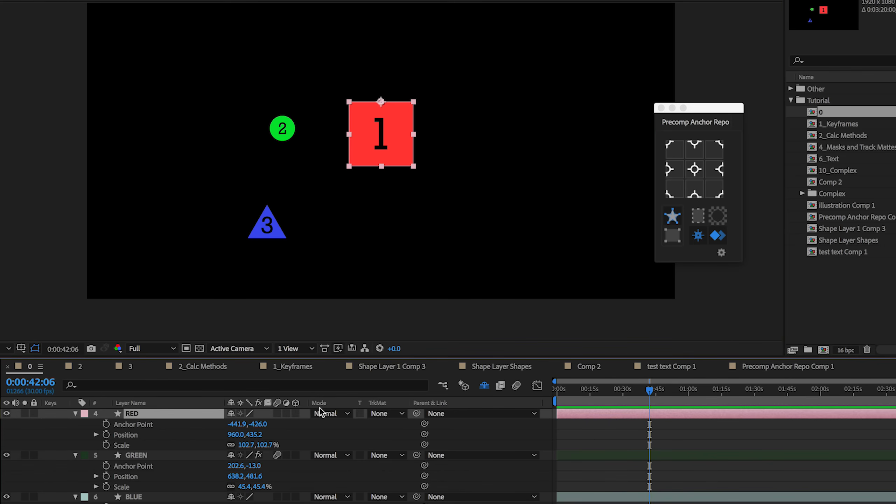
pyautogui.click(297, 414)
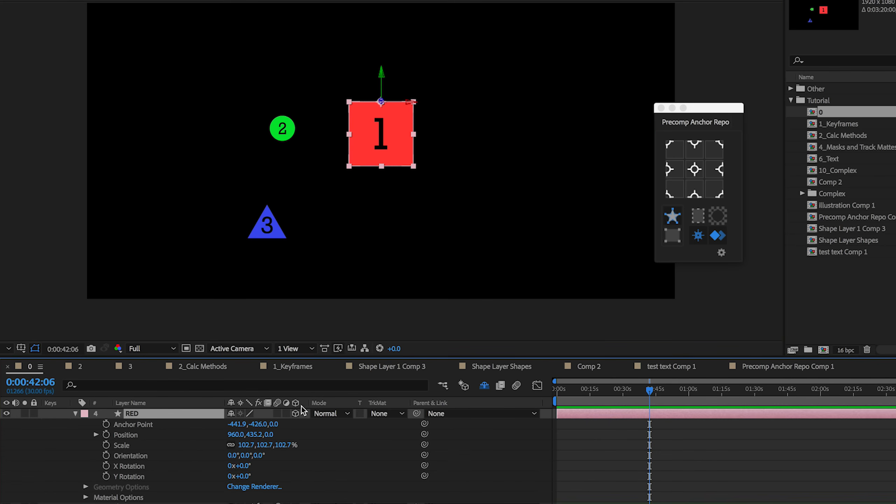
pyautogui.click(392, 233)
pyautogui.click(151, 406)
pyautogui.click(147, 412)
pyautogui.click(719, 170)
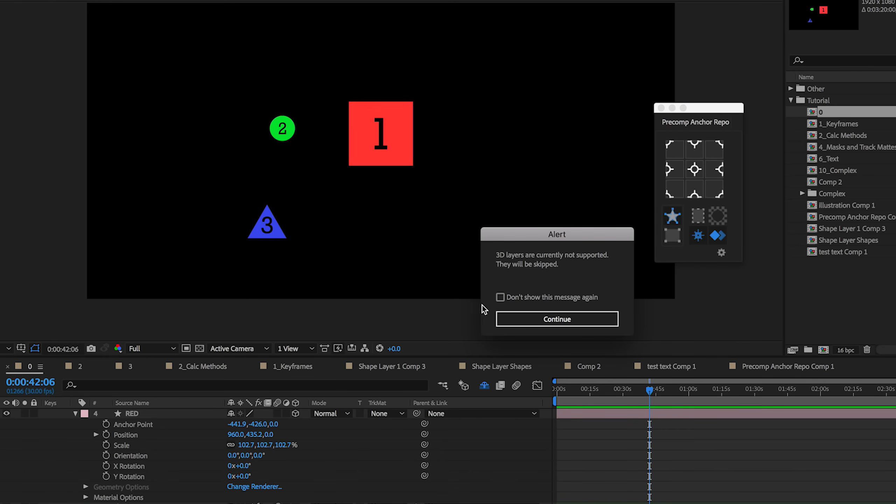
pyautogui.click(550, 319)
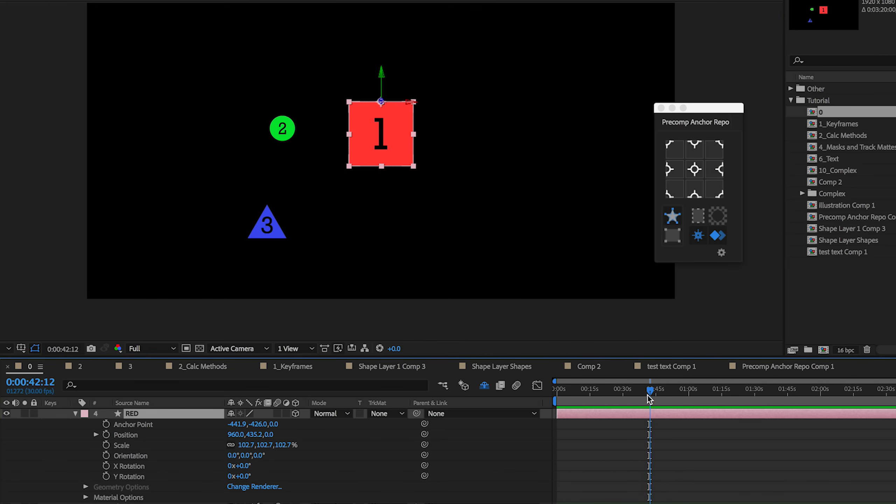
# Enable Force Allow 3D layers in the script settings and move RED's anchor point to the square's bottom edge.
pyautogui.click(722, 253)
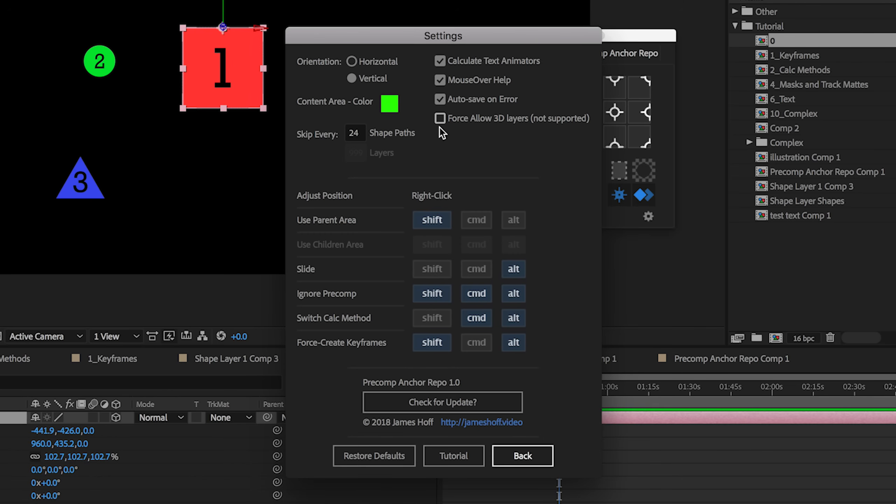
pyautogui.click(480, 118)
pyautogui.click(508, 445)
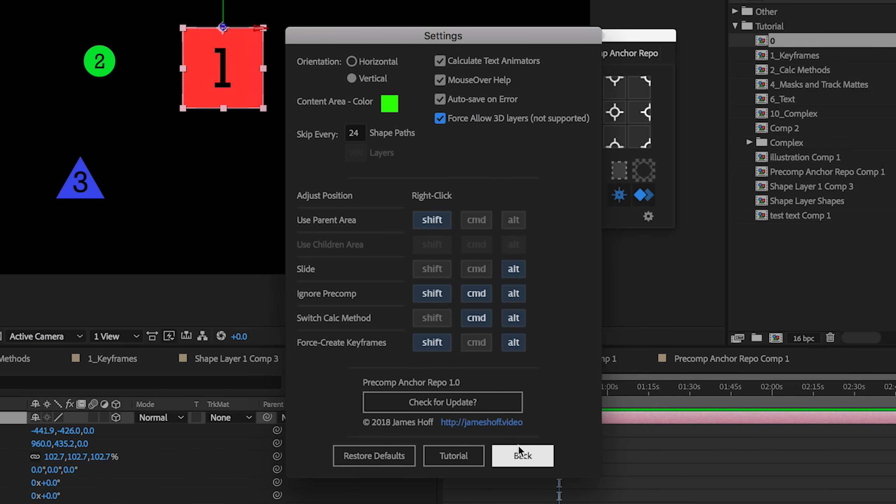
pyautogui.click(522, 454)
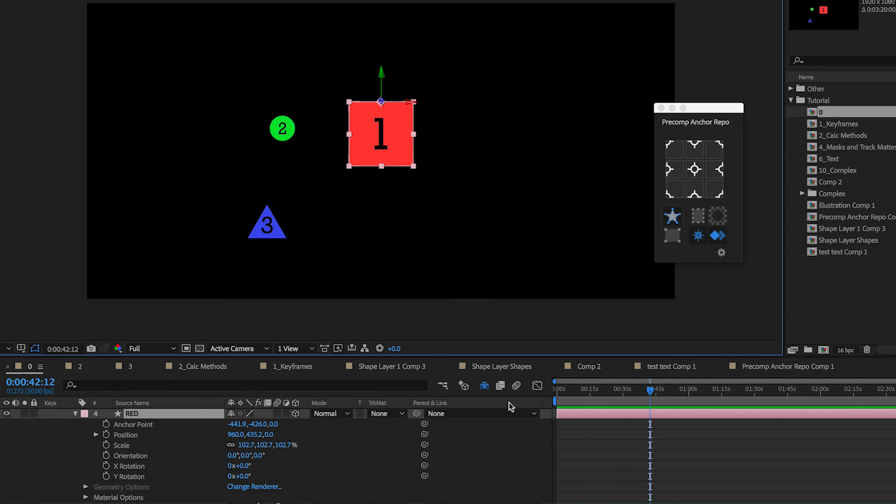
pyautogui.click(694, 170)
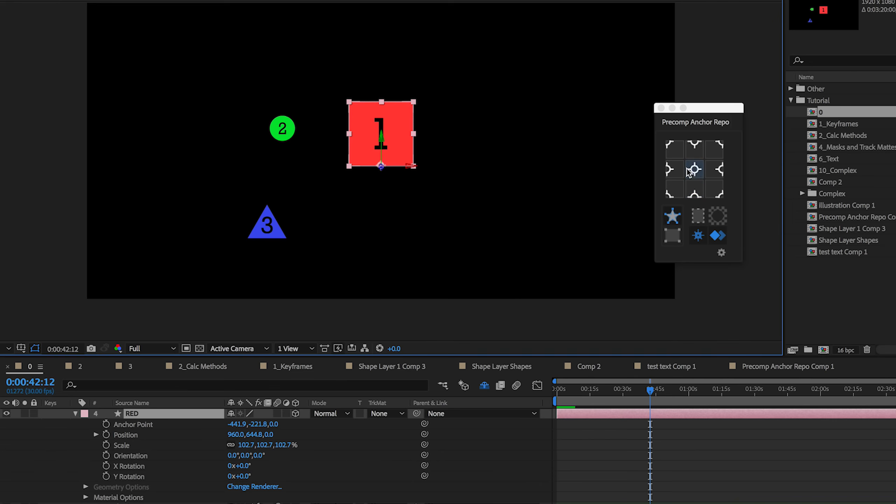
# Move RED's anchor point to the top-right and bottom-right corners and set its Y Rotation to 61°.
pyautogui.click(714, 148)
pyautogui.click(715, 187)
pyautogui.press('r')
pyautogui.moveTo(240, 455); pyautogui.dragTo(286, 446)
pyautogui.press('super+z')
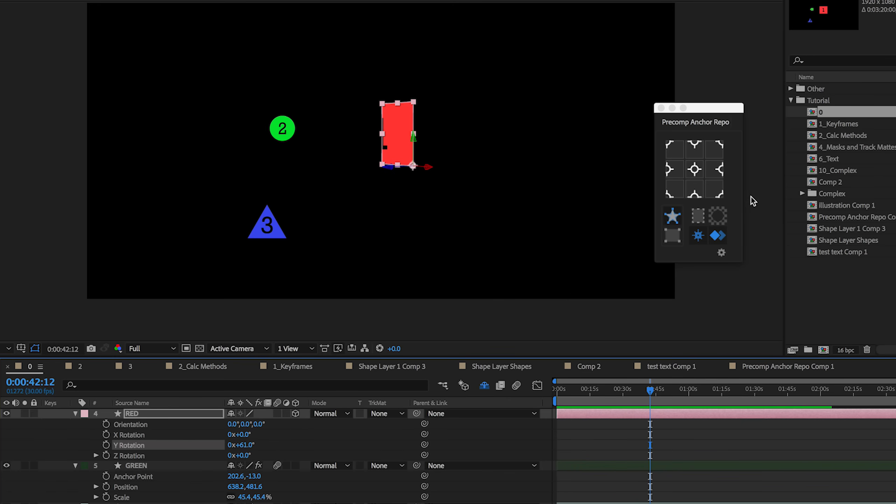
# Move the rotated RED layer's anchor point around its edges and corners, undoing the final bottom-left move to keep it at the bottom edge.
pyautogui.click(680, 187)
pyautogui.click(681, 172)
pyautogui.click(688, 161)
pyautogui.click(716, 170)
pyautogui.click(715, 190)
pyautogui.click(694, 189)
pyautogui.click(675, 189)
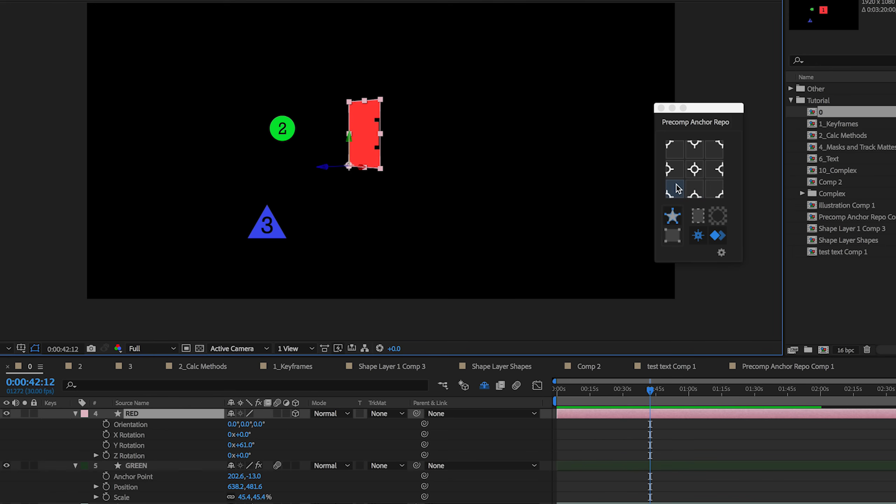
pyautogui.press('super+z')
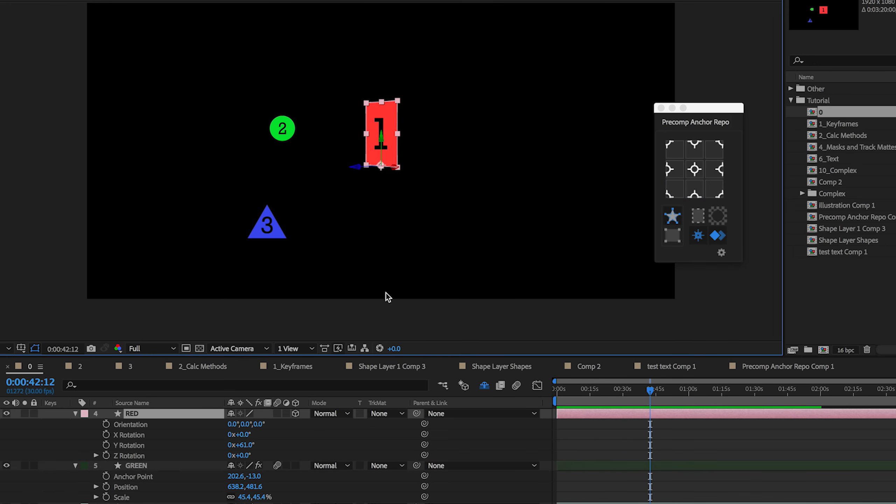
# Turn off Force Allow 3D layers in the script settings and review the Vertex Mode layer maximums.
pyautogui.click(725, 254)
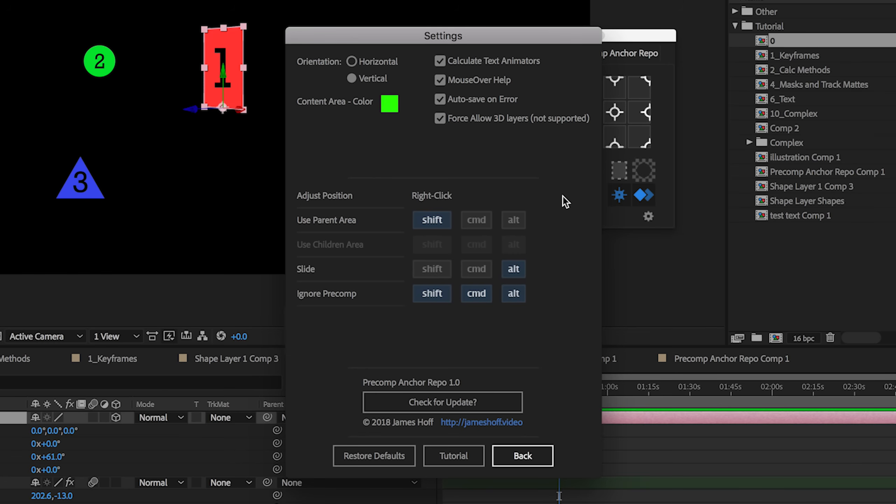
pyautogui.click(529, 116)
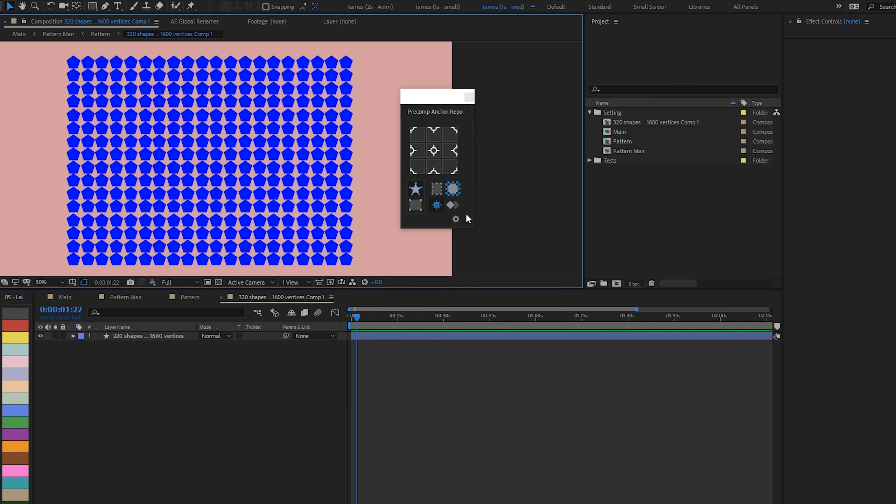
pyautogui.click(456, 219)
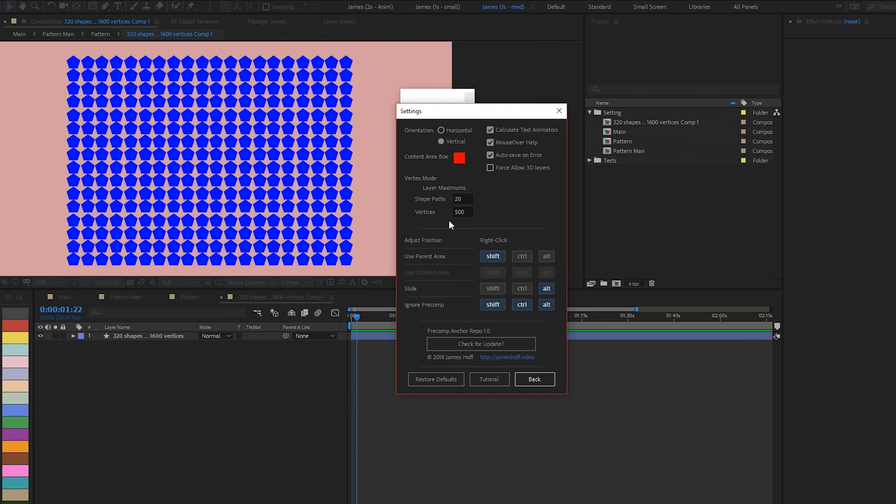
pyautogui.click(530, 380)
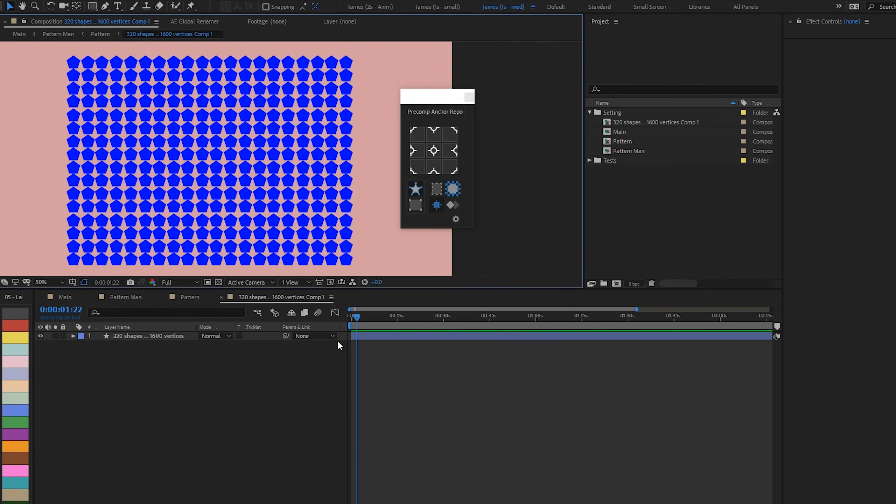
# Expand the 320-shape layer and look through its list of shape groups.
pyautogui.click(151, 335)
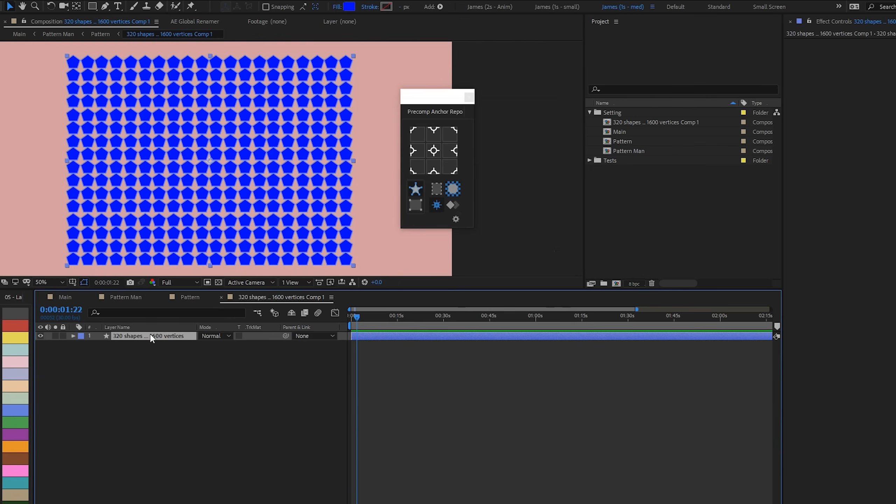
pyautogui.click(73, 336)
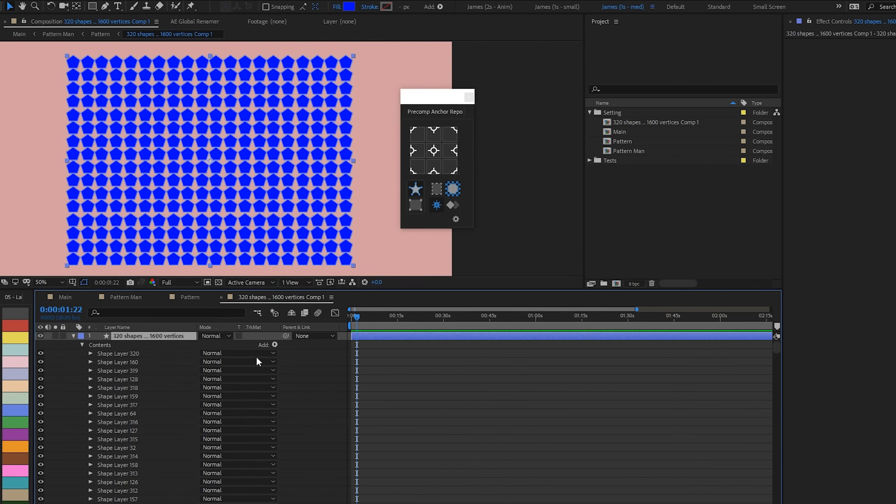
pyautogui.moveTo(777, 348)
pyautogui.mouseDown()
pyautogui.moveTo(781, 457)
pyautogui.moveTo(786, 345)
pyautogui.mouseUp()
# Set the Vertex Mode layer maximums to 9999 shape paths and 99999 vertices in the script settings.
pyautogui.click(456, 219)
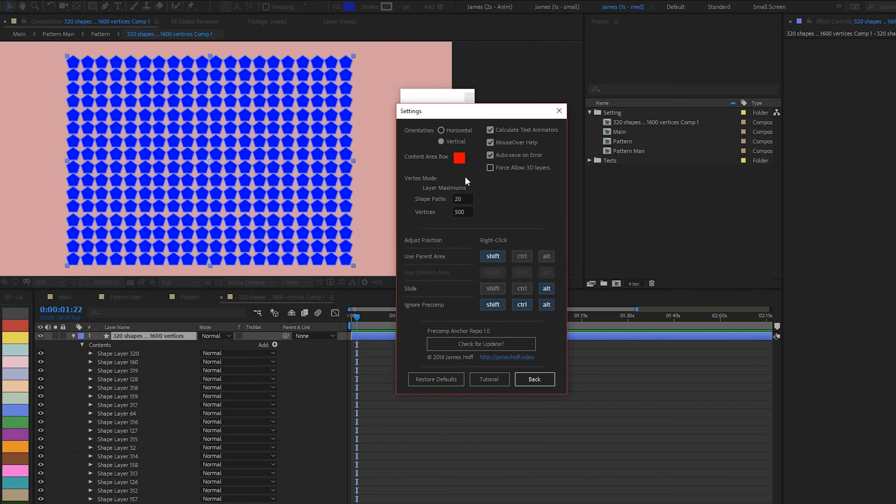
pyautogui.write('9999')
pyautogui.press('Tab')
pyautogui.write('99999')
pyautogui.press('Return')
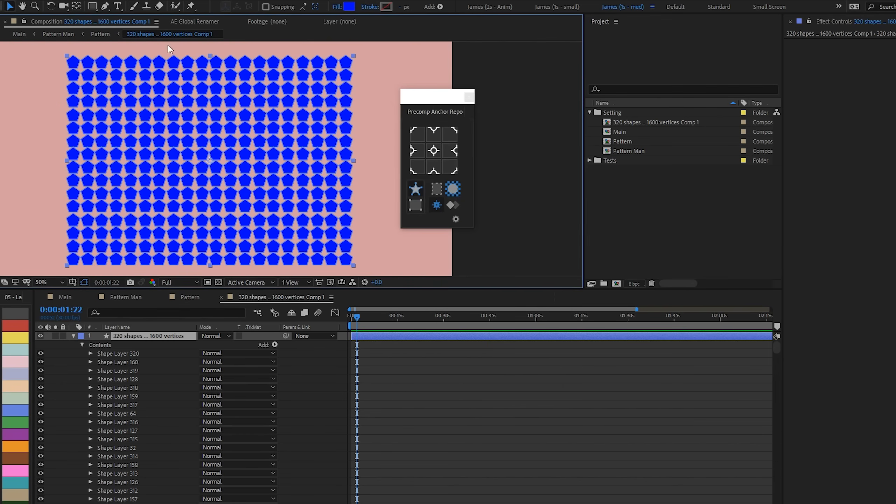
# In the Pattern comp, move the 320-shape precomp's anchor point to the left edge, the top edge and the center.
pyautogui.click(98, 37)
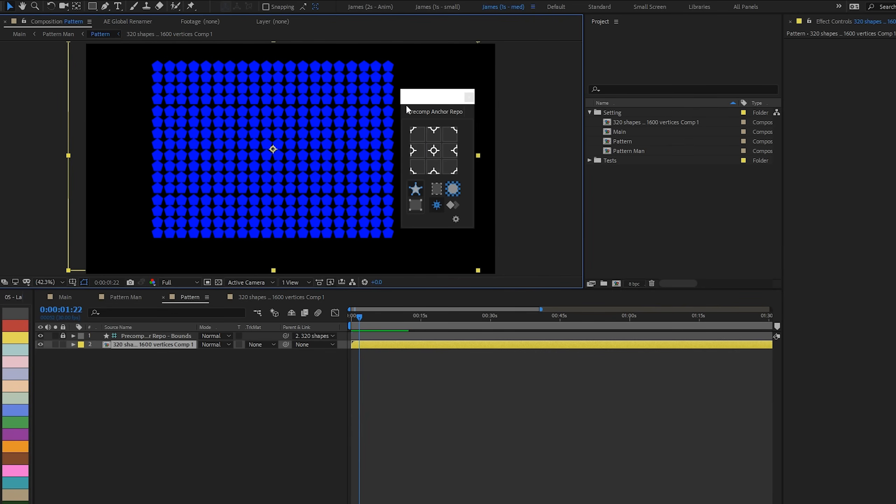
pyautogui.click(418, 147)
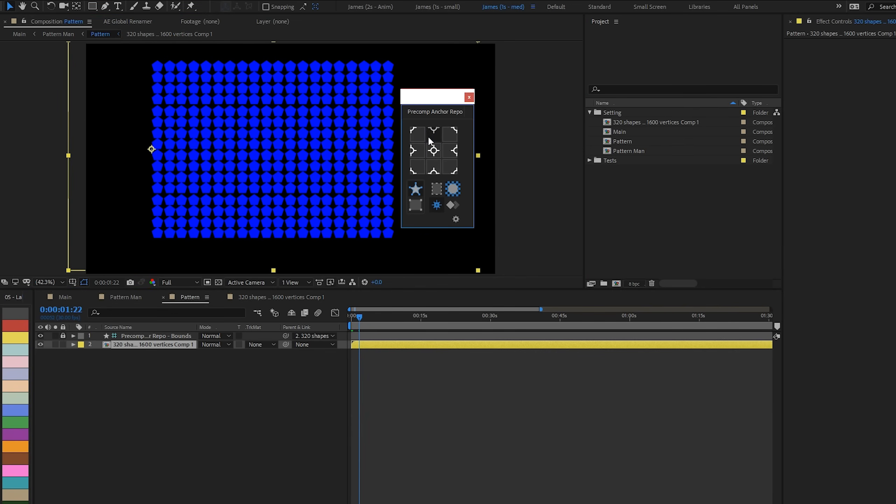
pyautogui.click(431, 140)
pyautogui.click(433, 150)
# Set the Vertex Mode maximums back to 20 shape paths and 500 vertices.
pyautogui.click(456, 219)
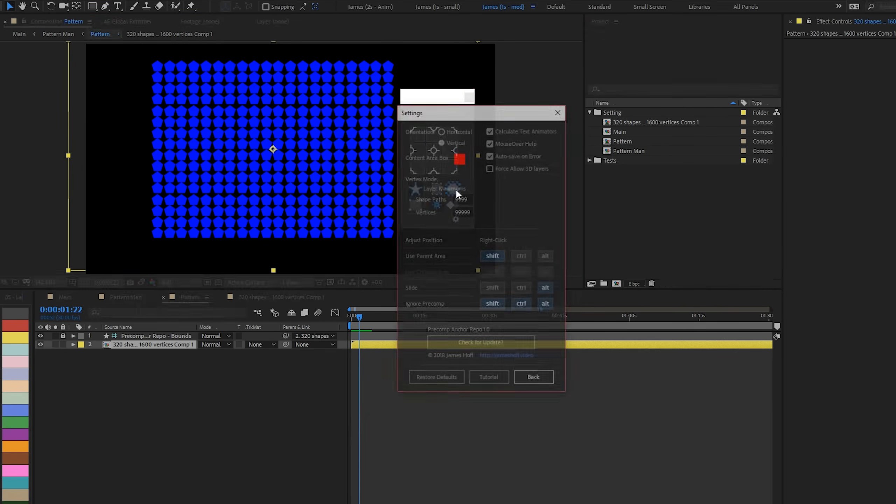
pyautogui.click(463, 198)
pyautogui.write('20')
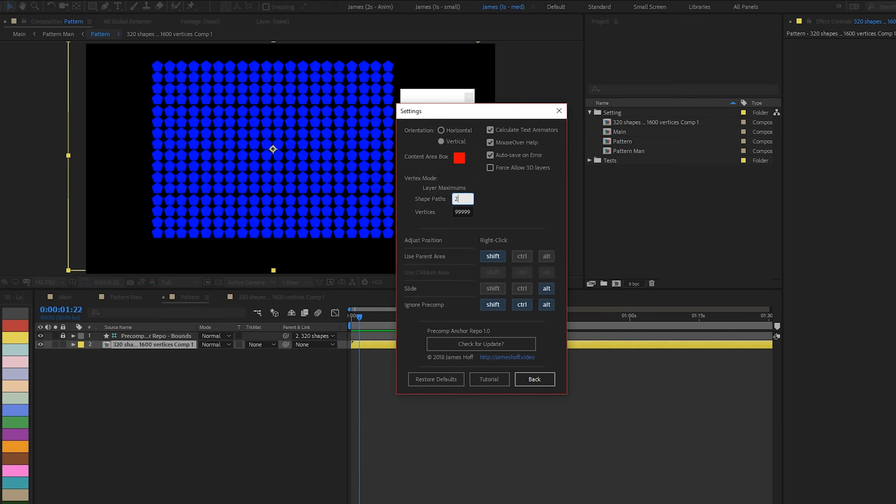
pyautogui.press('Tab')
pyautogui.write('500')
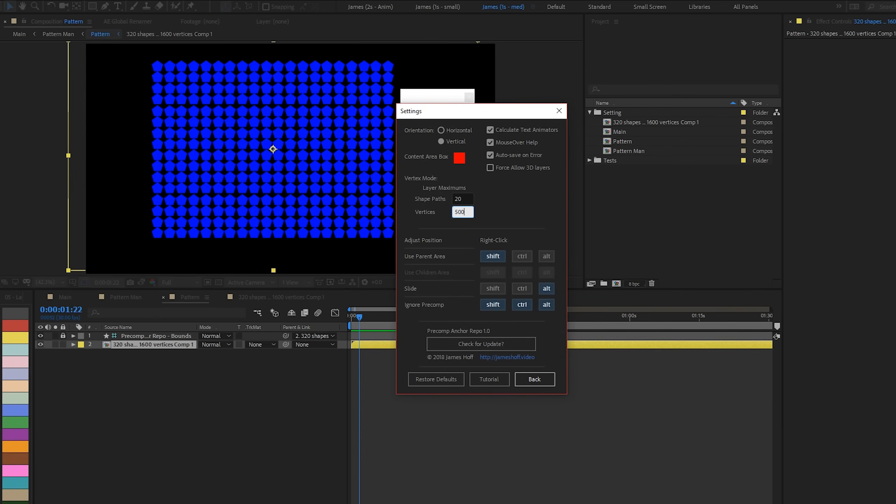
pyautogui.press('Return')
# Cycle the 320-shape precomp's anchor point through its left, top, right and bottom edges and upper corners, ending at the center.
pyautogui.click(417, 151)
pyautogui.click(433, 151)
pyautogui.click(434, 133)
pyautogui.click(417, 133)
pyautogui.click(434, 151)
pyautogui.click(450, 134)
pyautogui.click(450, 150)
pyautogui.click(436, 149)
pyautogui.click(435, 166)
pyautogui.click(435, 156)
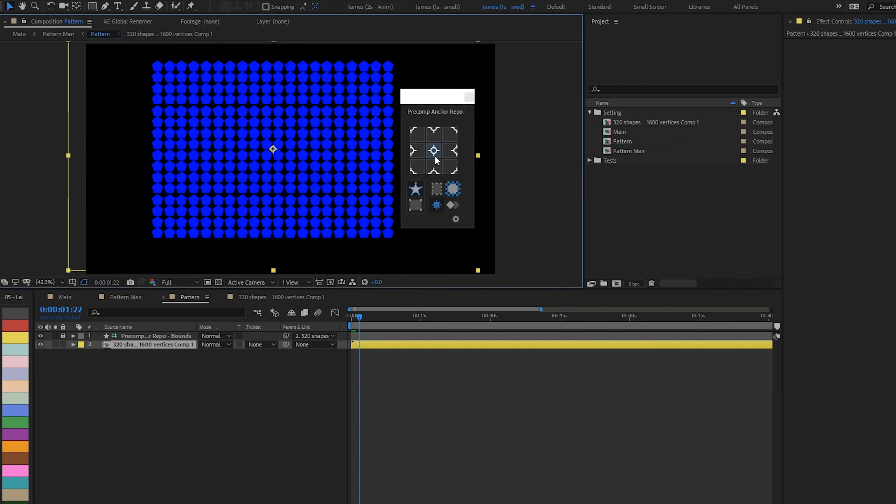
# Open the Pattern Man comp, preview its animation and inspect the Pattern, L arm and L forearm layers.
pyautogui.click(71, 37)
pyautogui.press('space')
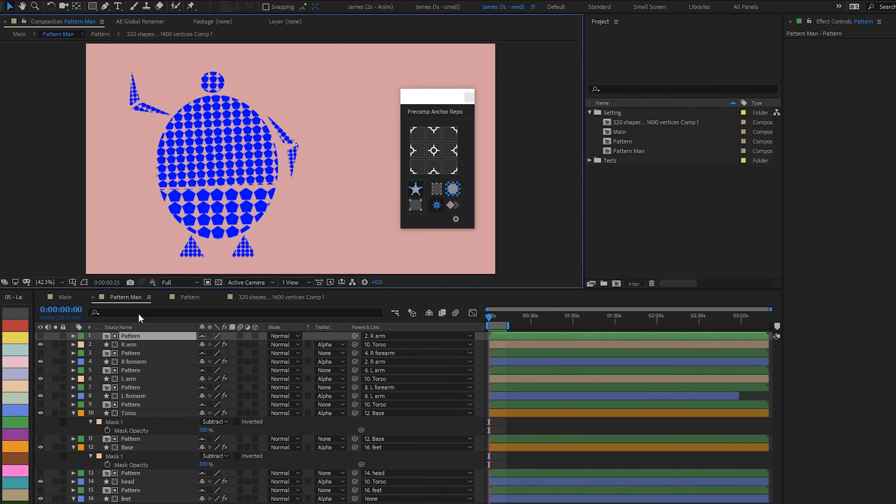
pyautogui.click(128, 354)
pyautogui.click(129, 371)
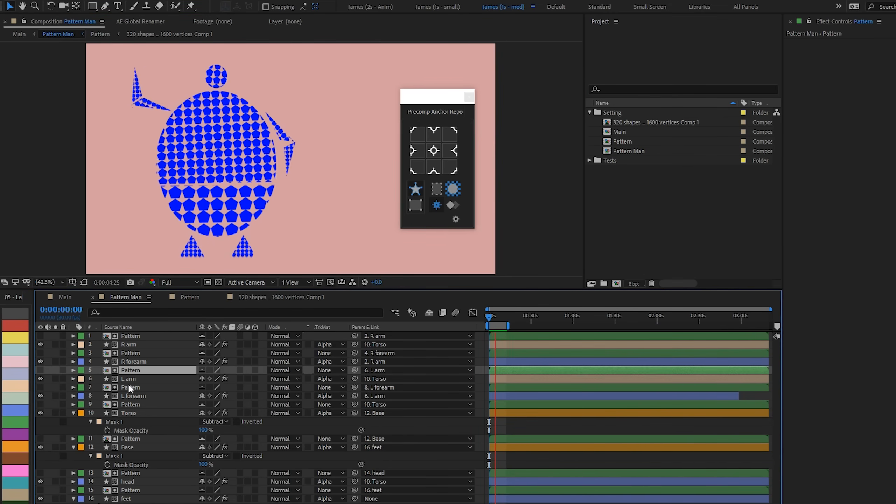
pyautogui.click(128, 383)
pyautogui.click(125, 396)
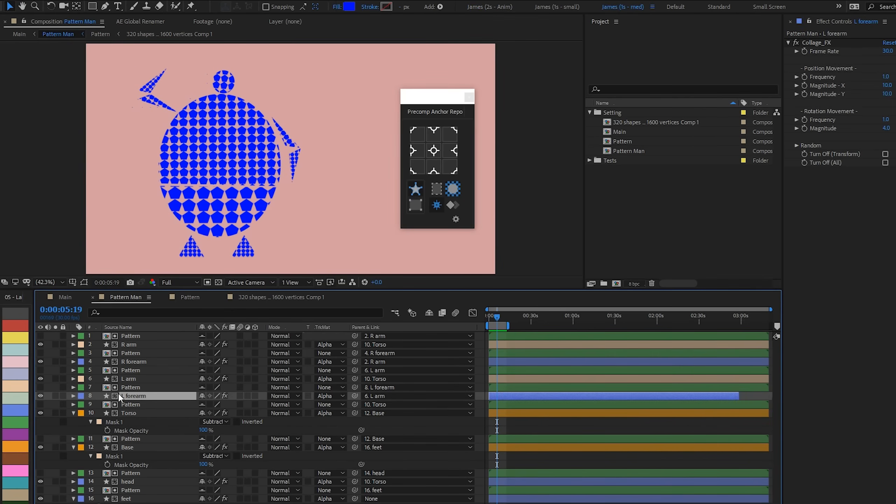
# Solo and unsolo the L forearm, Torso and Base layers in turn to view each part.
pyautogui.click(55, 396)
pyautogui.click(55, 395)
pyautogui.click(56, 412)
pyautogui.click(56, 413)
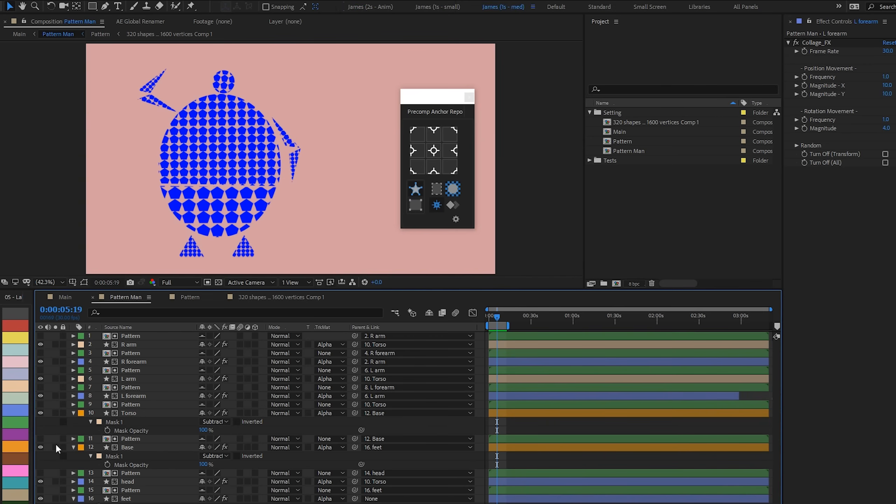
pyautogui.click(56, 447)
pyautogui.click(55, 447)
# Raise the Vertex Mode maximums to 9999 shape paths and 99999 vertices for the Pattern Man test.
pyautogui.click(455, 218)
pyautogui.doubleClick(462, 199)
pyautogui.press('BackSpace')
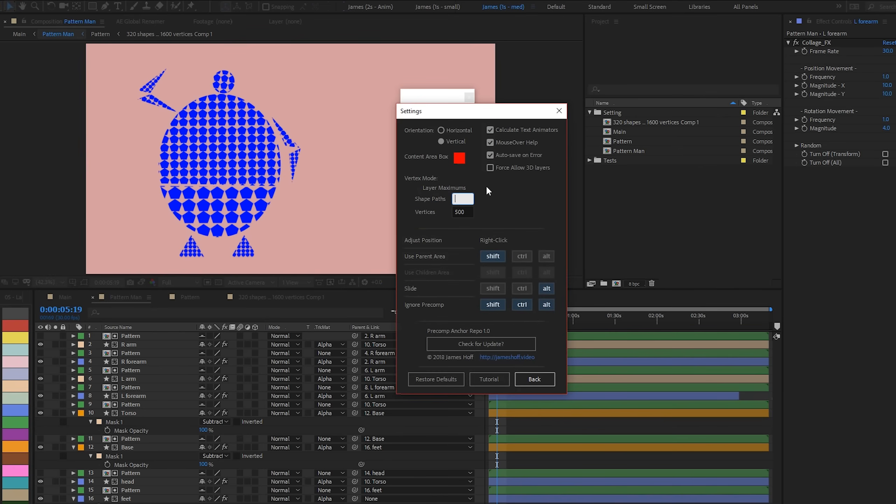
pyautogui.write('9999')
pyautogui.press('Tab')
pyautogui.write('99999')
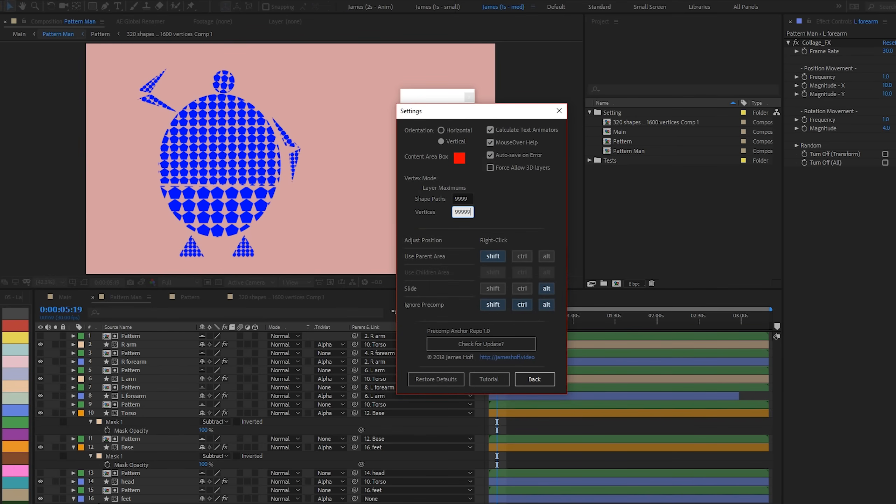
pyautogui.press('Return')
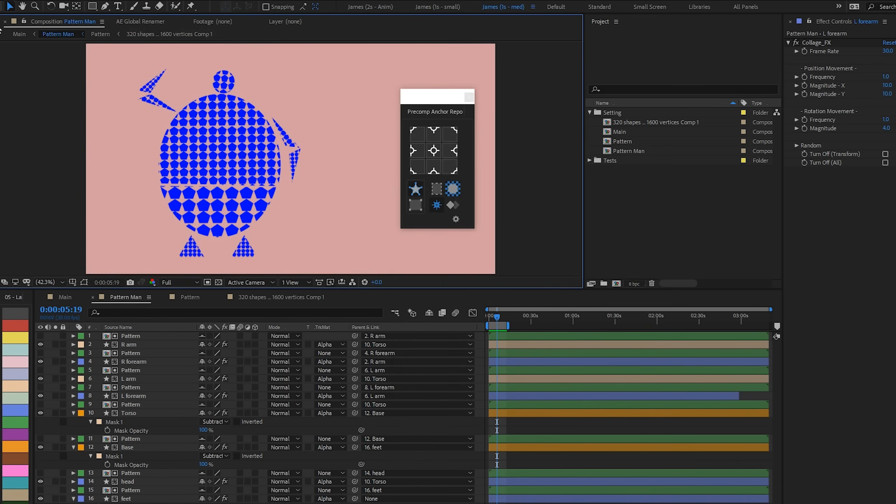
# Open the Main comp and show the content area of the Pattern Man precomp.
pyautogui.click(19, 34)
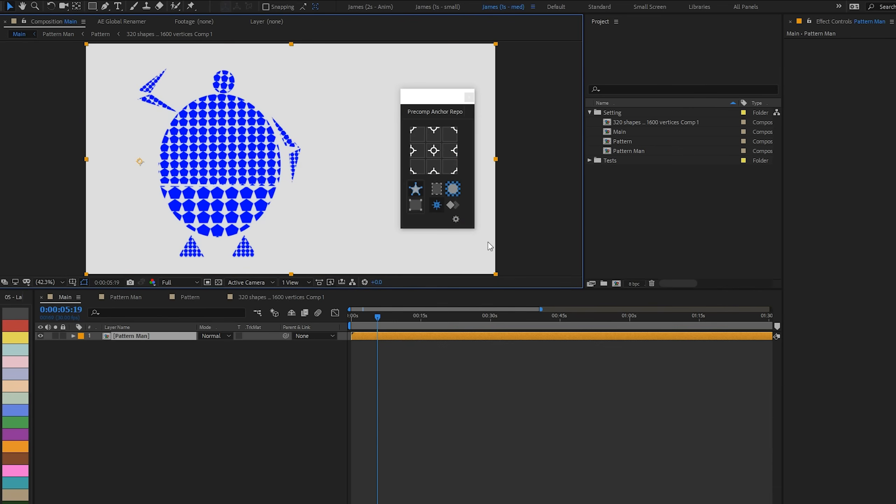
pyautogui.click(436, 187)
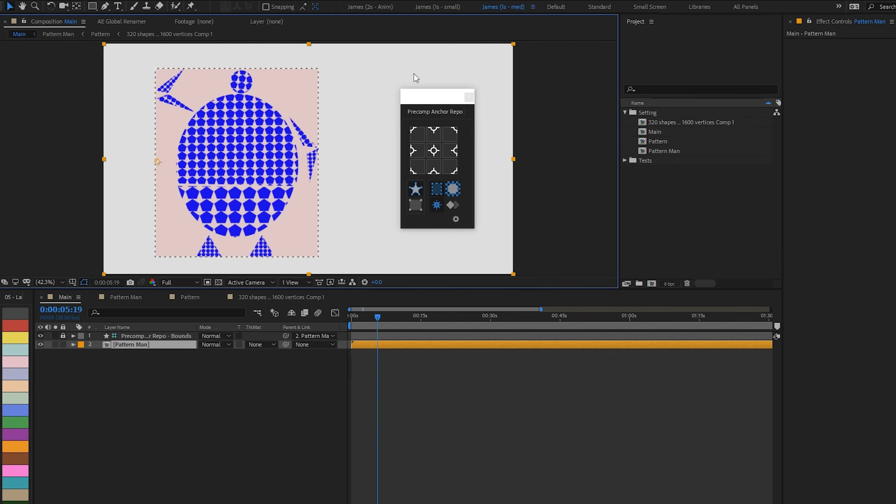
# Restore the script's layer maximums to 20 shape paths and 500 vertices.
pyautogui.click(456, 219)
pyautogui.click(458, 198)
pyautogui.write('20')
pyautogui.press('Tab')
pyautogui.write('50')
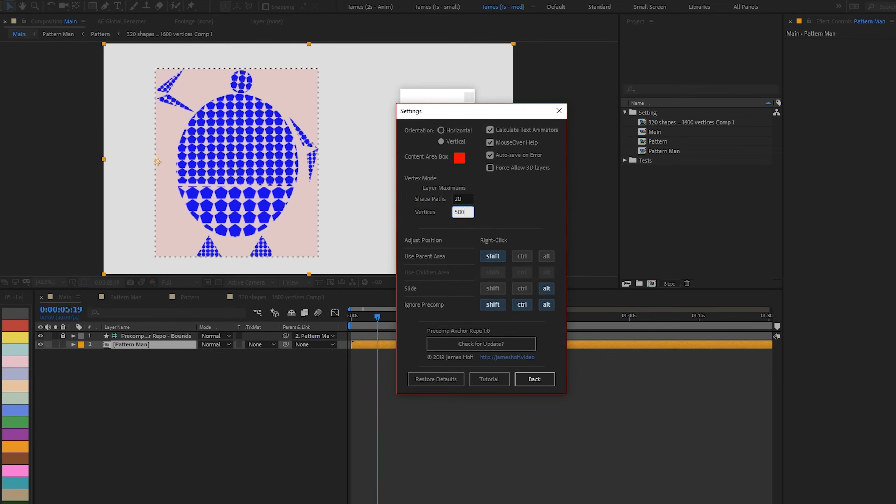
pyautogui.write('0')
pyautogui.press('Return')
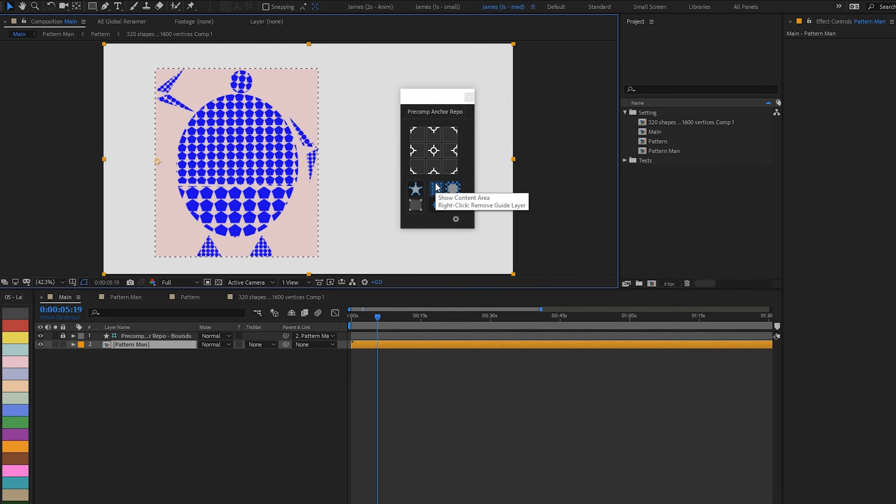
# Move the Pattern Man precomp's anchor point to its center, top edge and bottom edge, ending at the right edge.
pyautogui.click(427, 153)
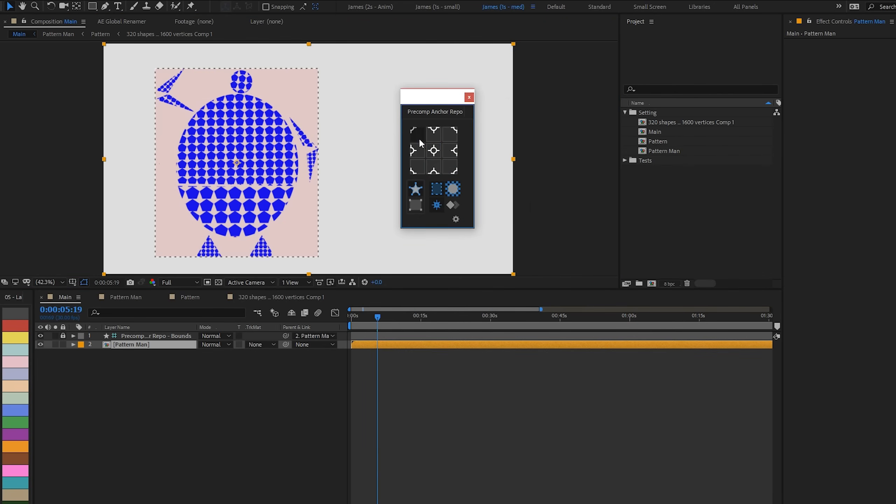
pyautogui.click(435, 135)
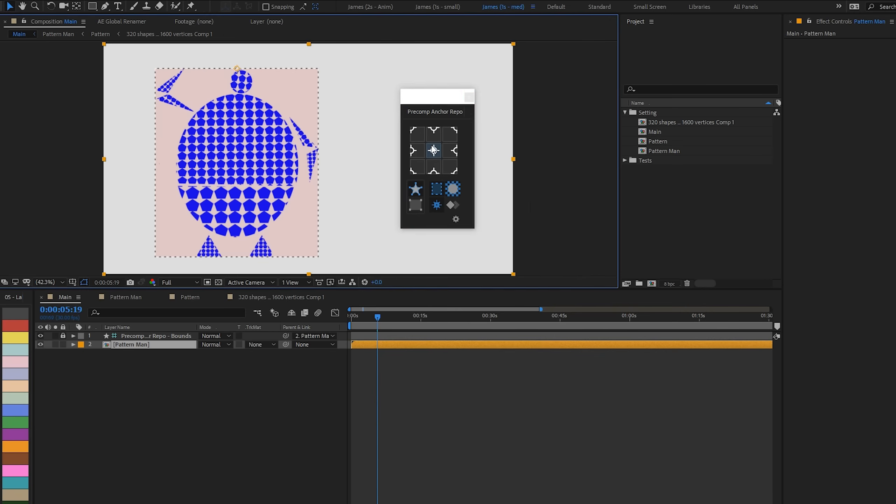
pyautogui.click(435, 169)
pyautogui.click(447, 161)
pyautogui.click(446, 151)
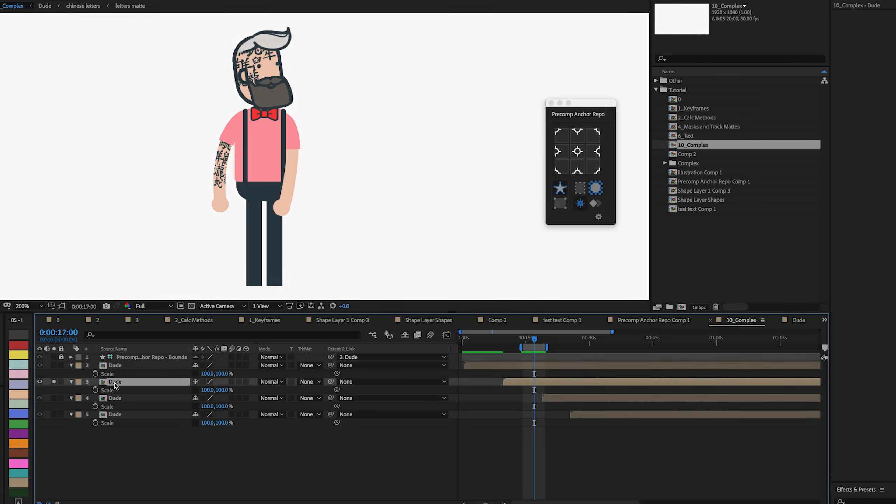
# Open the soloed Dude precomp from the 10_Complex comp and look through its layers.
pyautogui.doubleClick(115, 382)
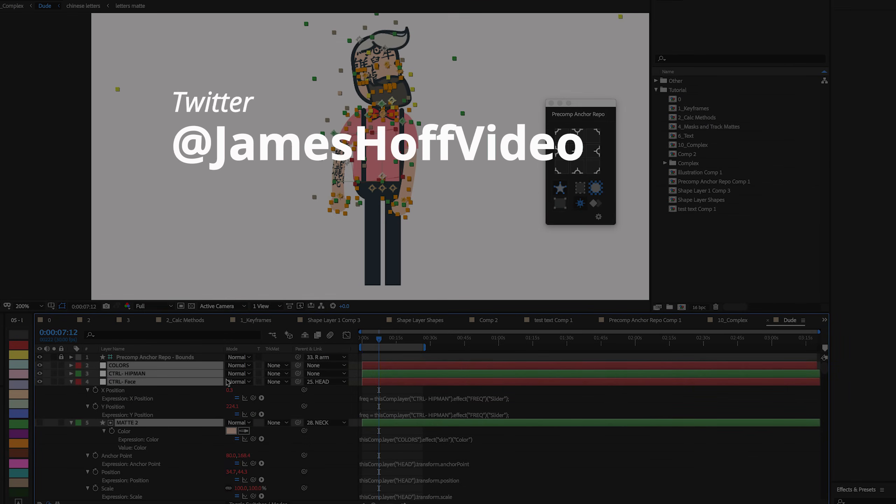
pyautogui.scroll(-10, 226, 382)
pyautogui.moveTo(827, 404); pyautogui.dragTo(825, 434)
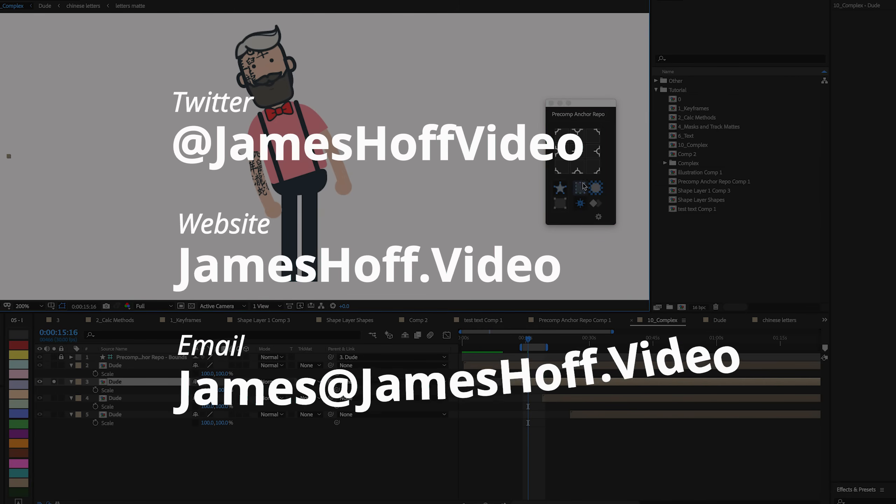
# Show the Dude precomp's content area at 0:00:15:16 and again at 0:00:17:14 in the 10_Complex comp.
pyautogui.click(584, 186)
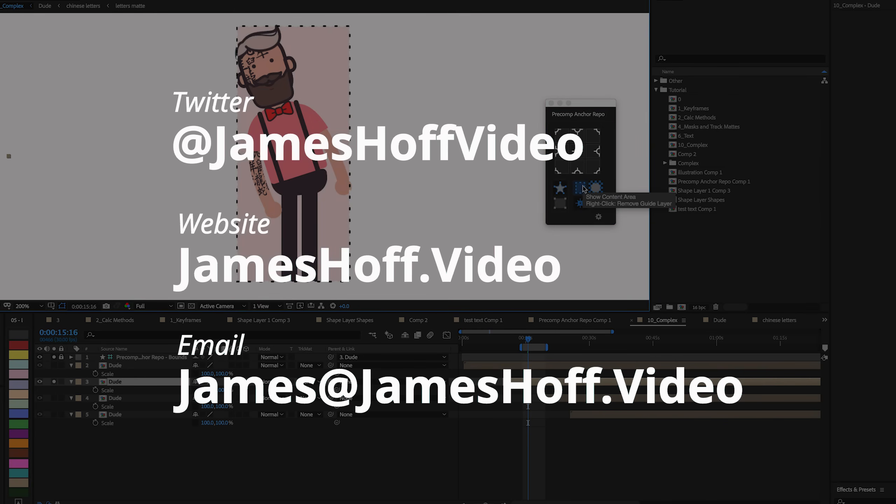
pyautogui.moveTo(529, 339); pyautogui.dragTo(537, 342)
pyautogui.click(584, 185)
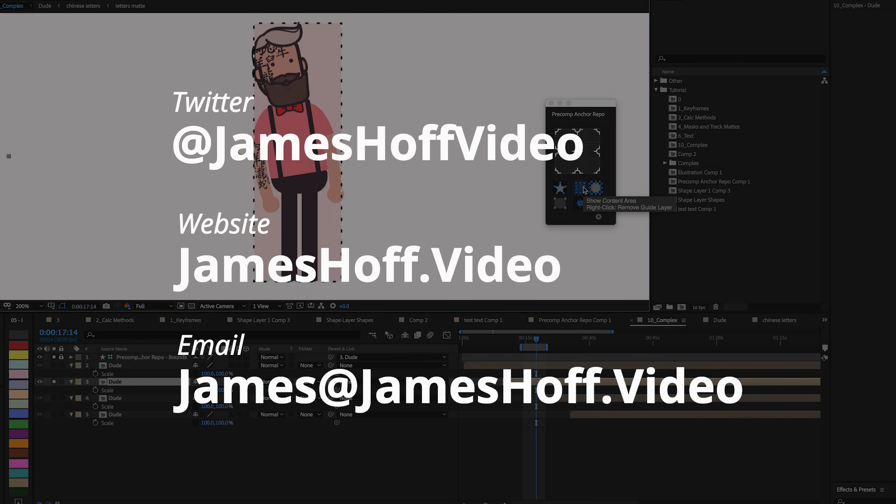